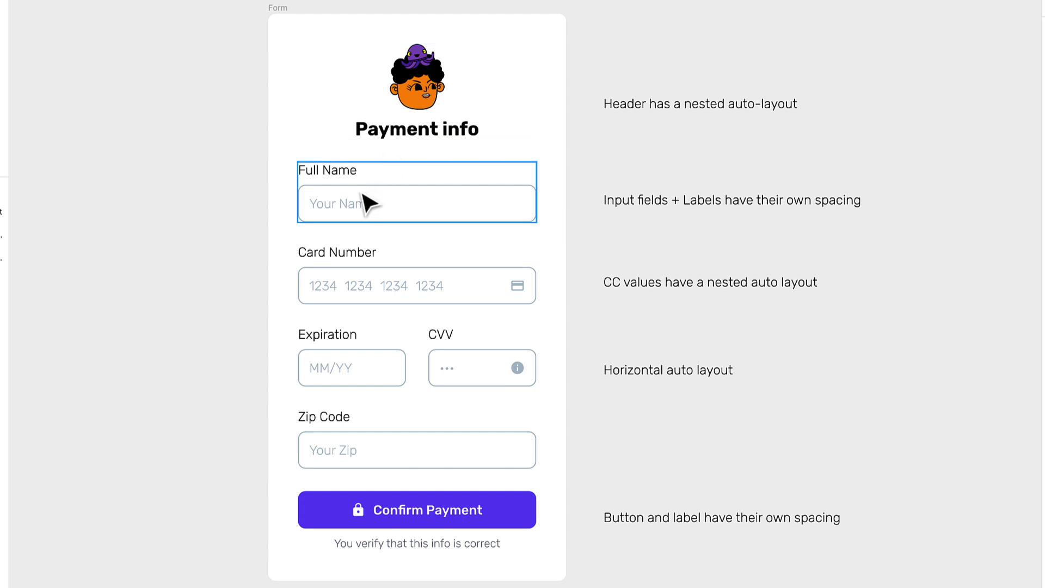
Examine the nested auto layouts of the Full Name, Card Number and Expiration + CVV groups in the payment form.
double_click(411, 210)
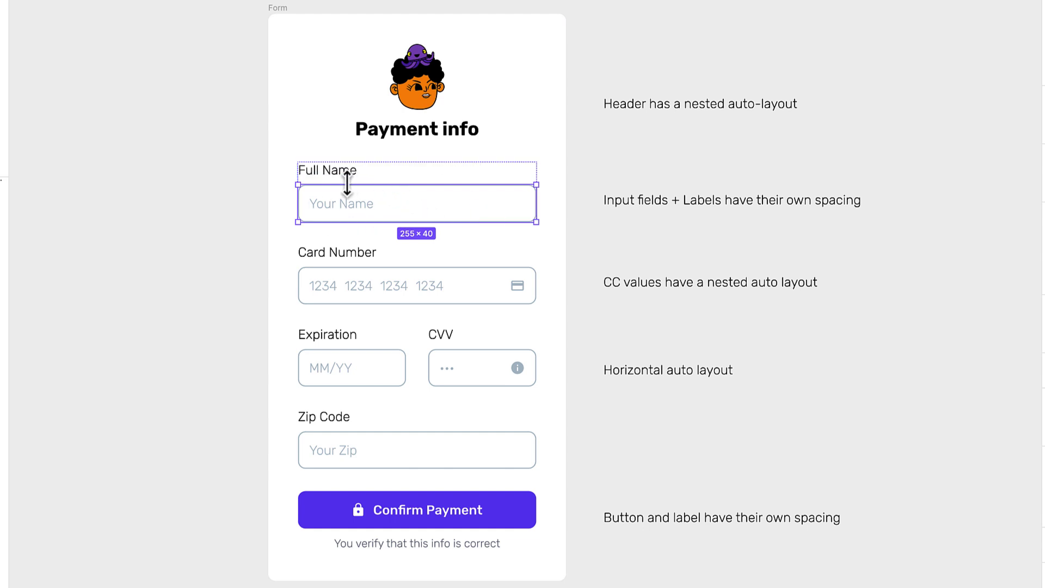
key(Escape)
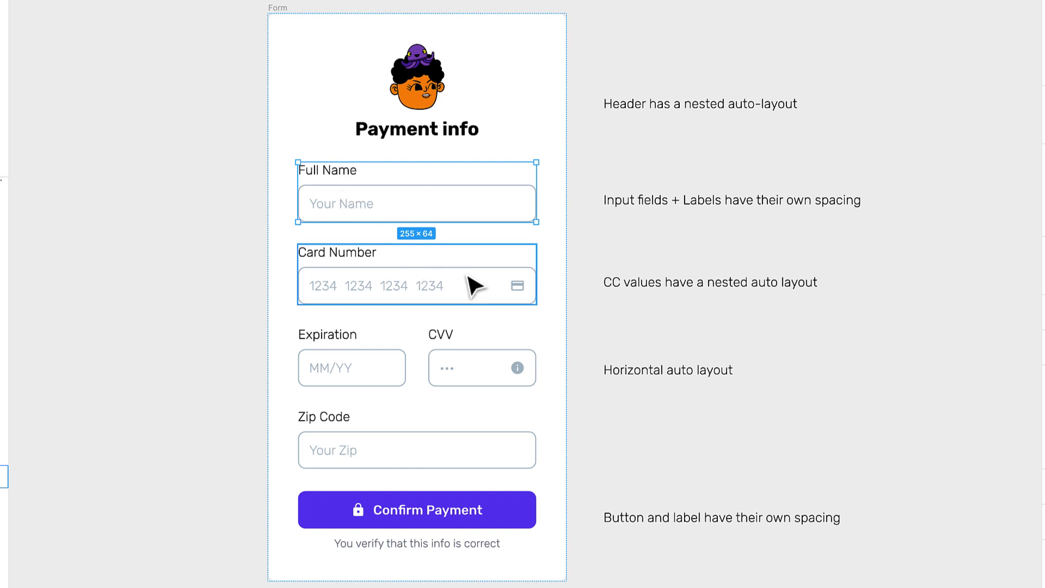
click(443, 285)
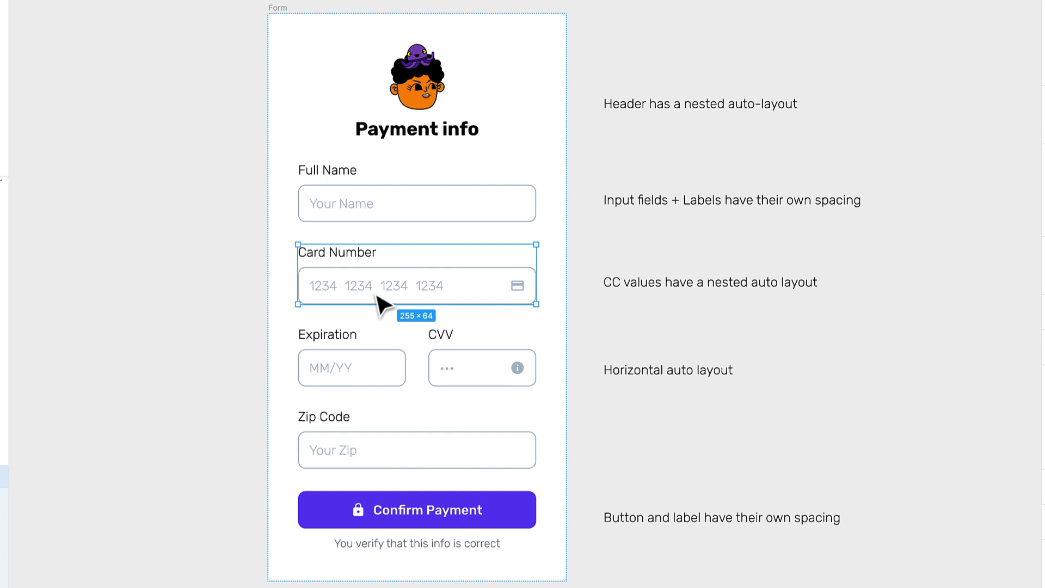
double_click(354, 288)
double_click(367, 285)
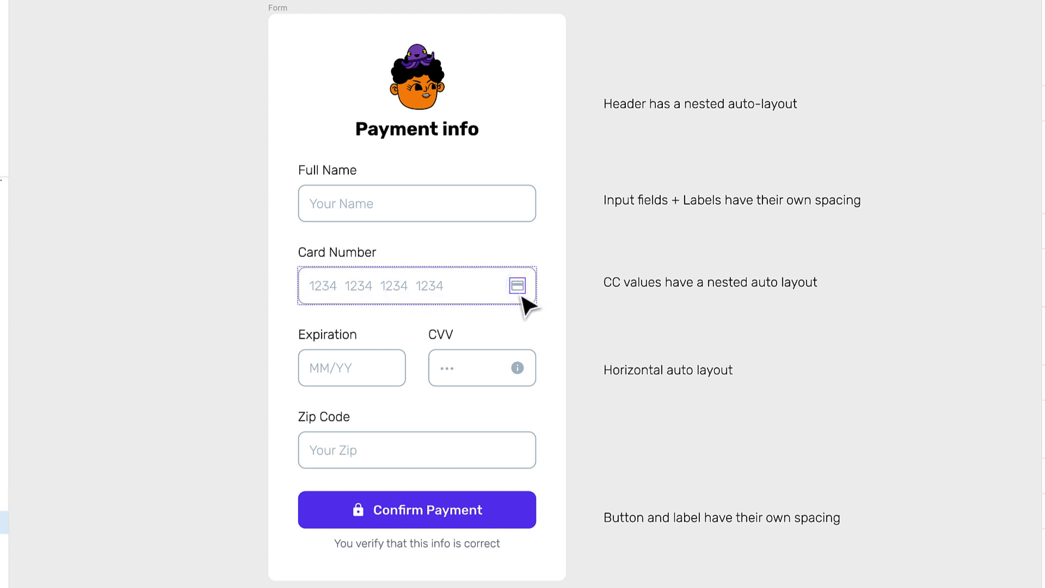
click(377, 371)
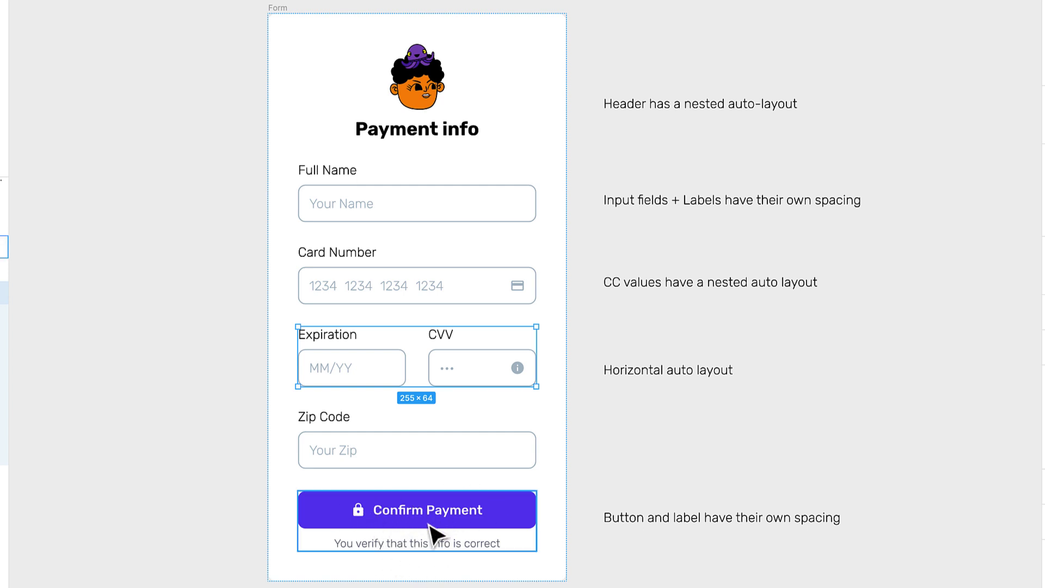
click(596, 460)
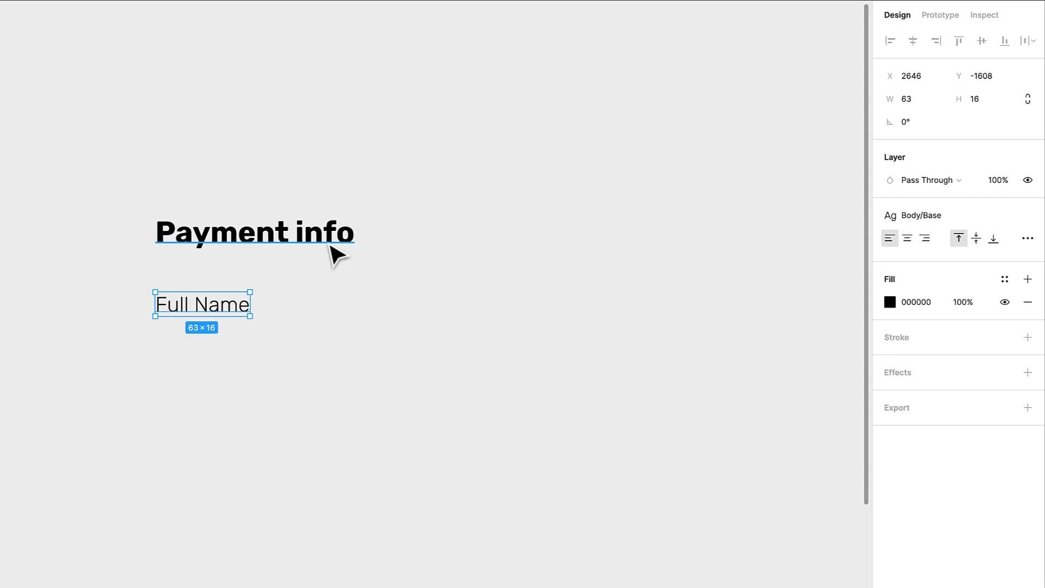
click(330, 246)
click(232, 299)
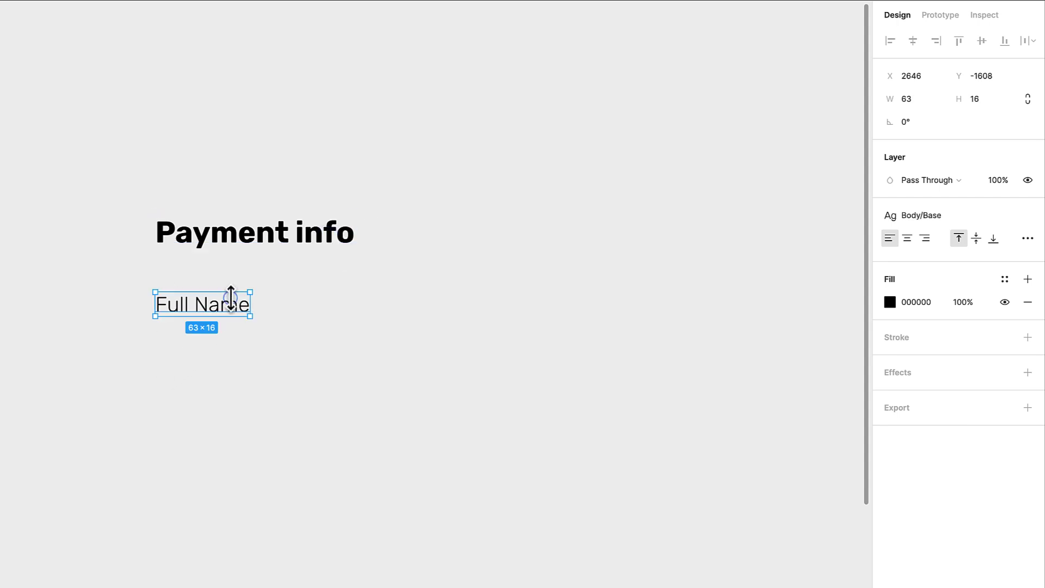
click(256, 355)
mouse_move(228, 308)
mouse_down()
mouse_move(231, 334)
mouse_move(224, 313)
mouse_up()
key(Escape)
Add a text layer reading "Name" below the Full Name label and wrap it in an auto layout frame.
click(204, 348)
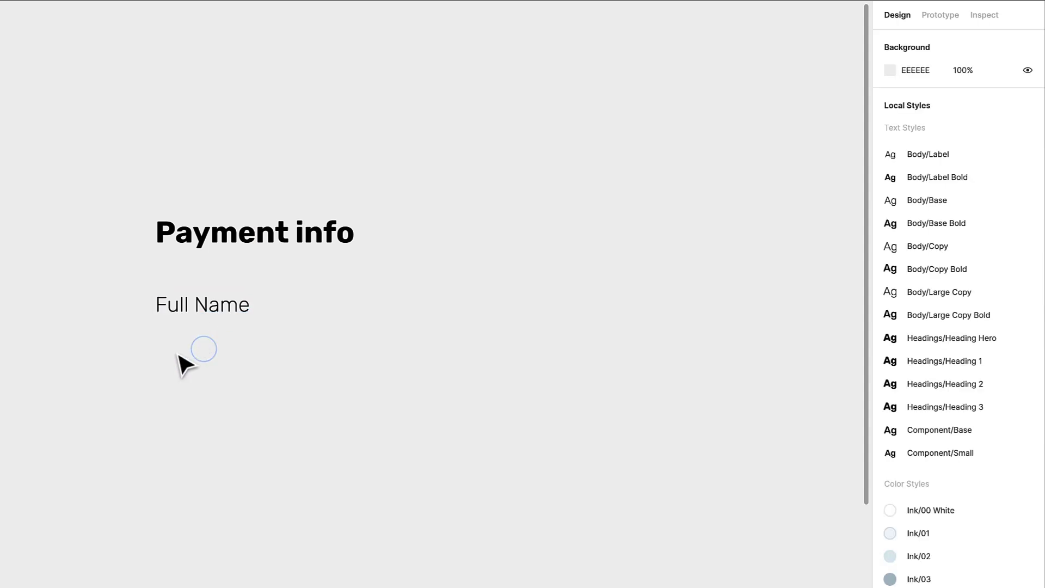
click(203, 379)
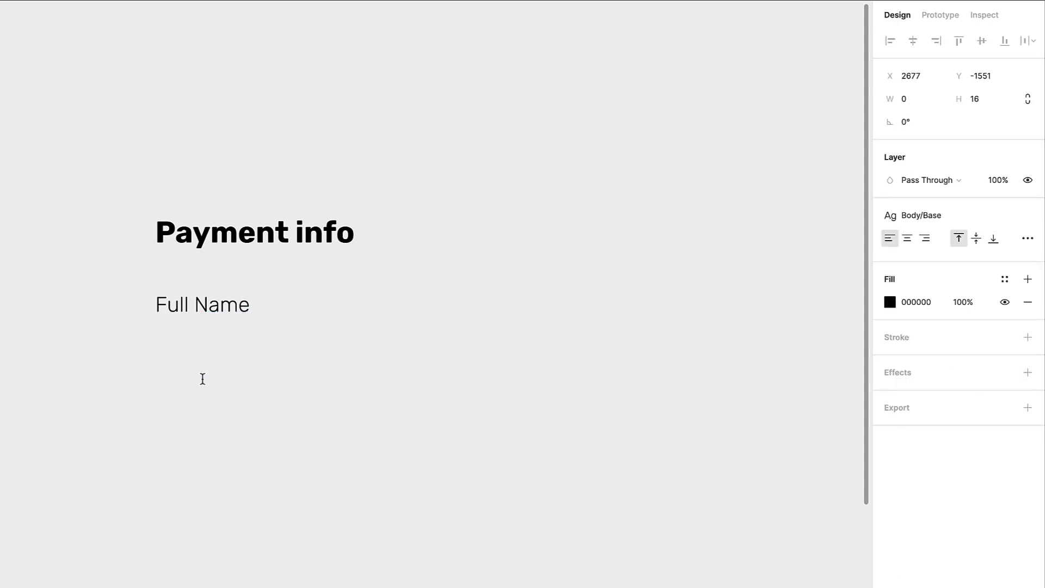
key(Escape)
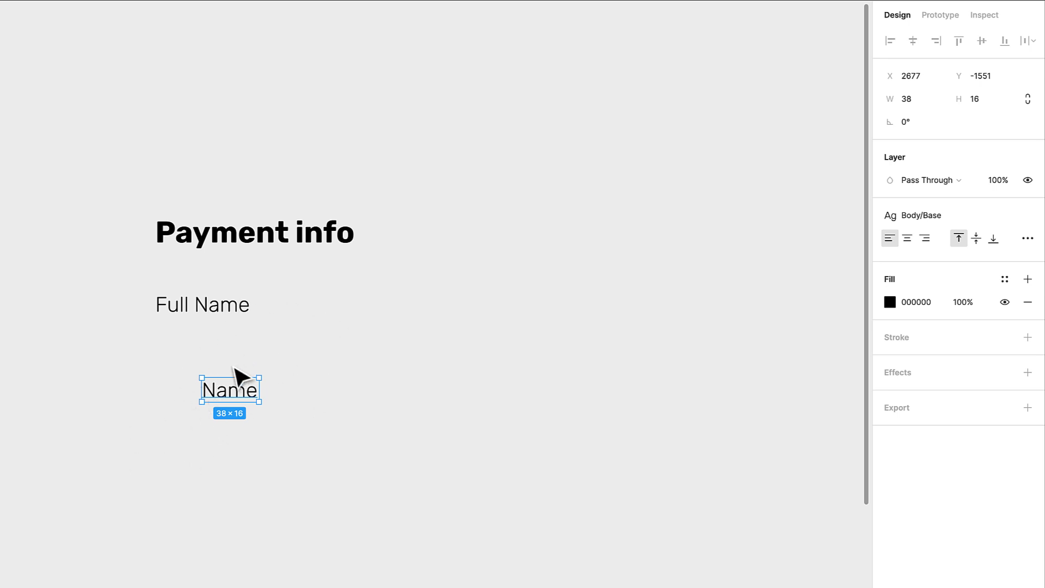
key(shift+a)
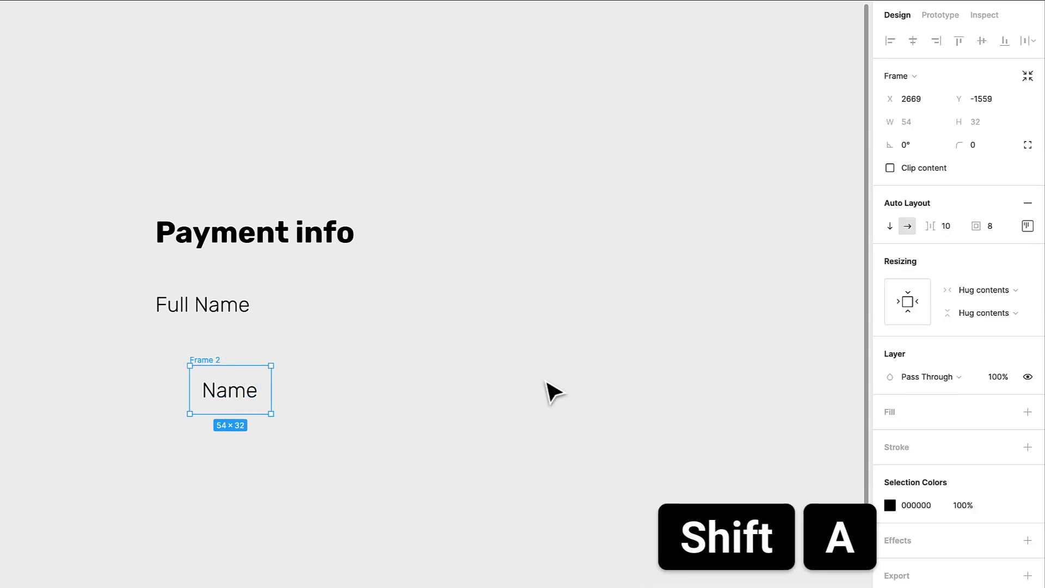
Fill the new Name frame with the Ink/00 White color style.
click(1004, 412)
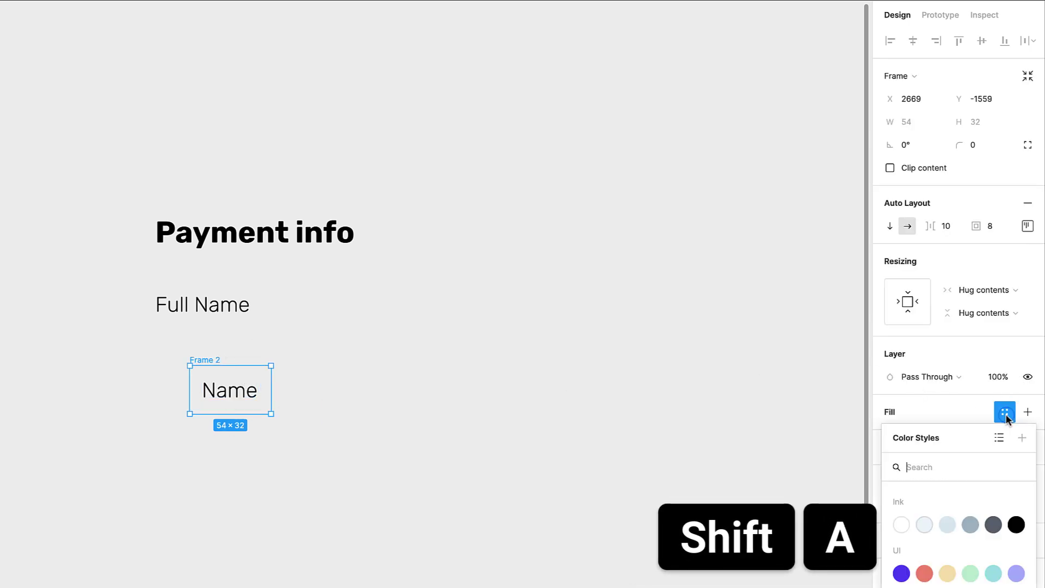
click(901, 523)
click(590, 422)
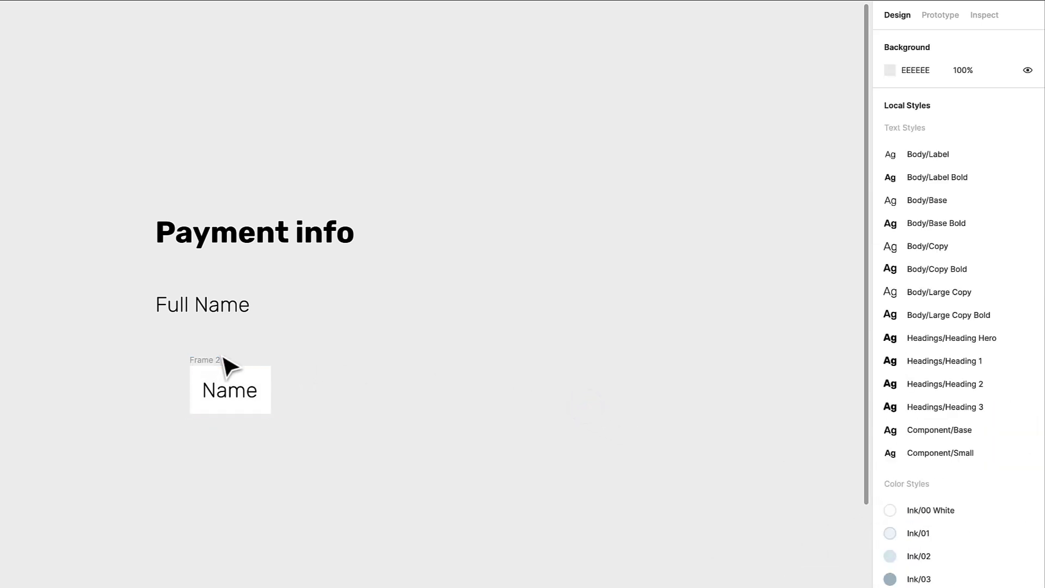
Move the Name frame directly under the Full Name label, aligned to its left edge, with a corner radius of 4.
drag(217, 365, 183, 347)
click(381, 449)
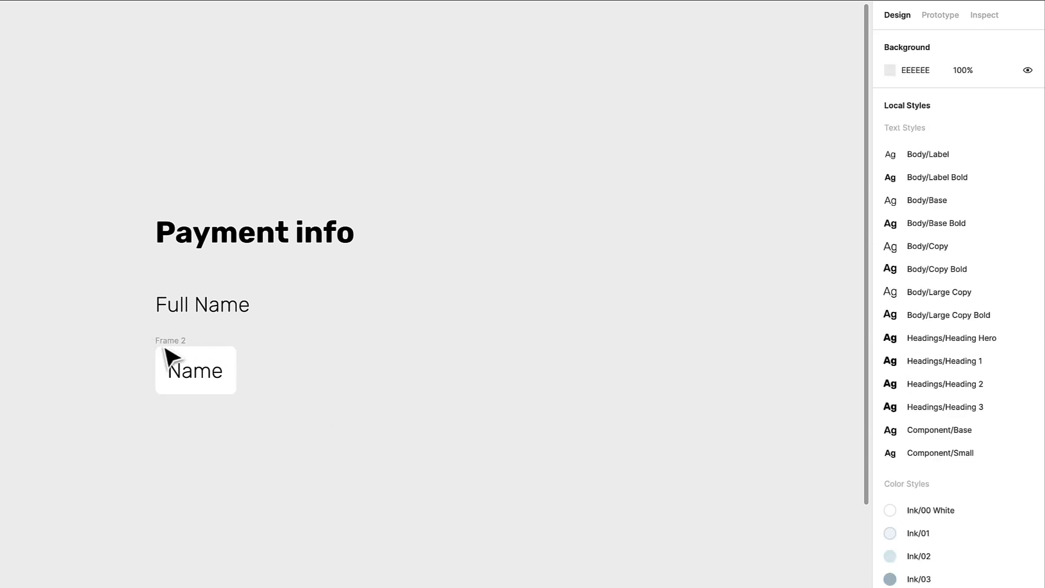
Widen the Name frame to a fixed width of 260.
click(180, 354)
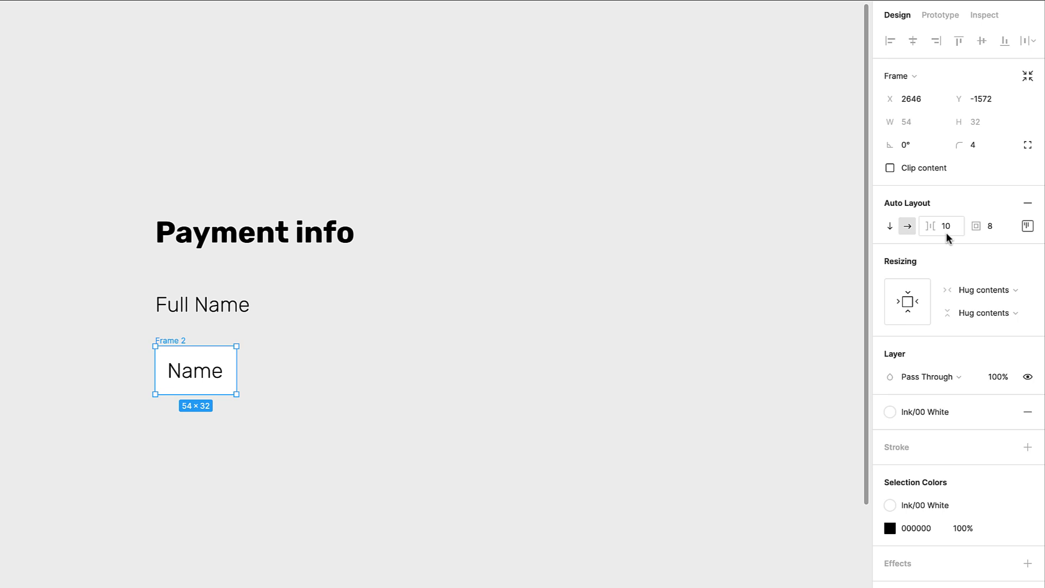
click(989, 232)
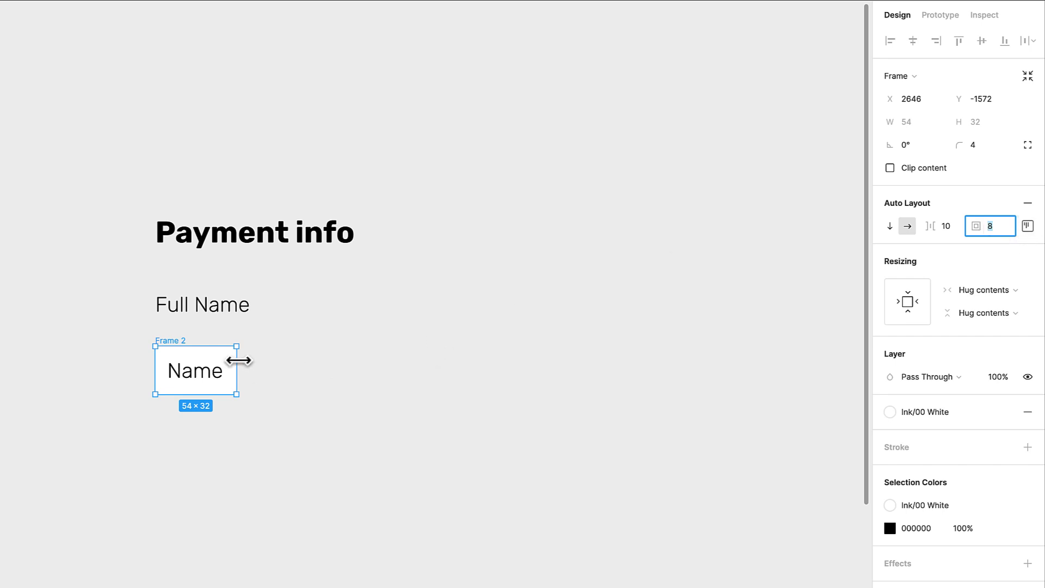
drag(238, 360, 545, 398)
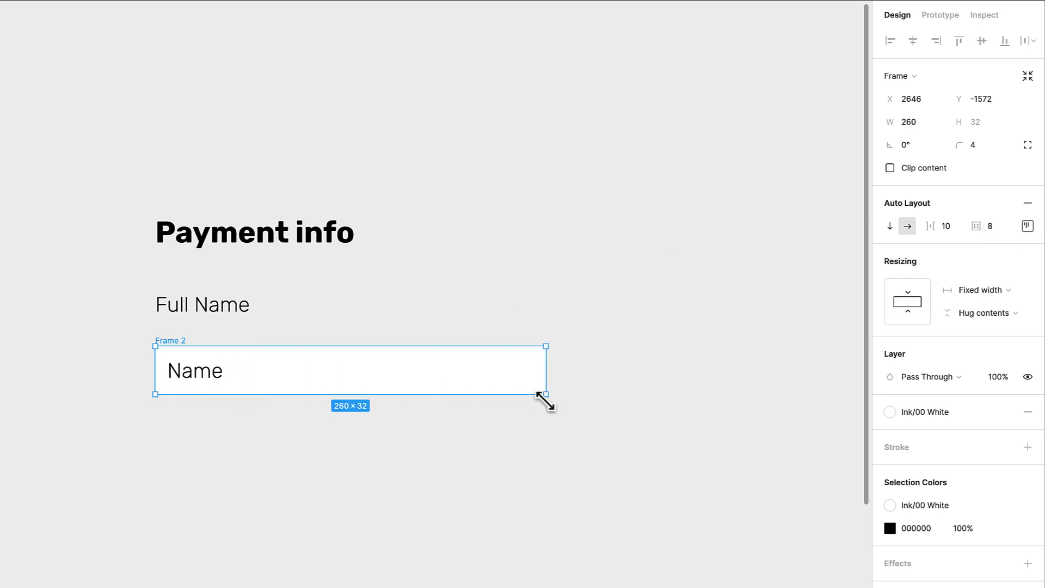
Set the Name text's horizontal resizing inside the frame to Fill container.
double_click(198, 378)
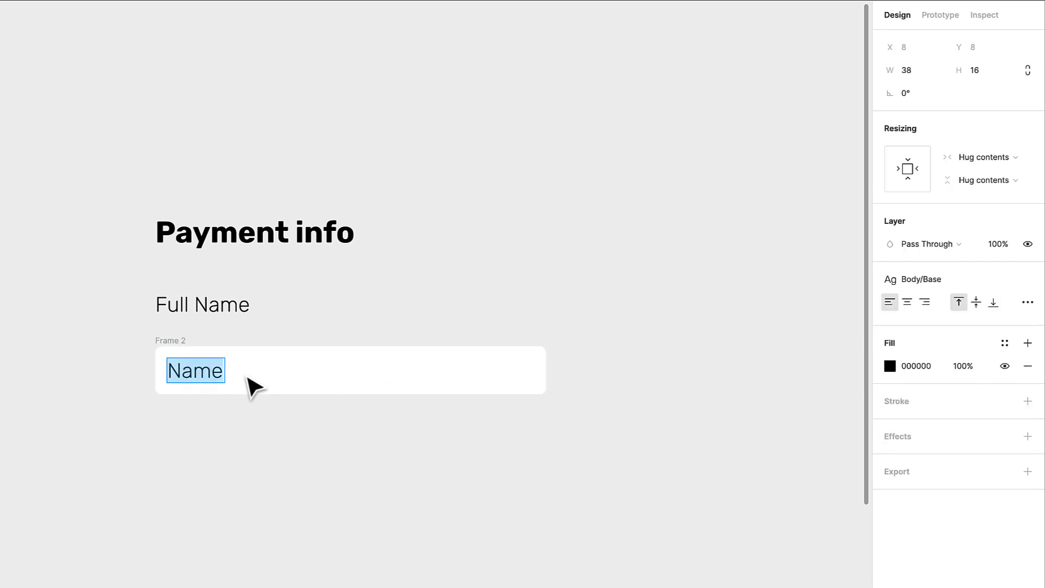
click(245, 464)
click(192, 324)
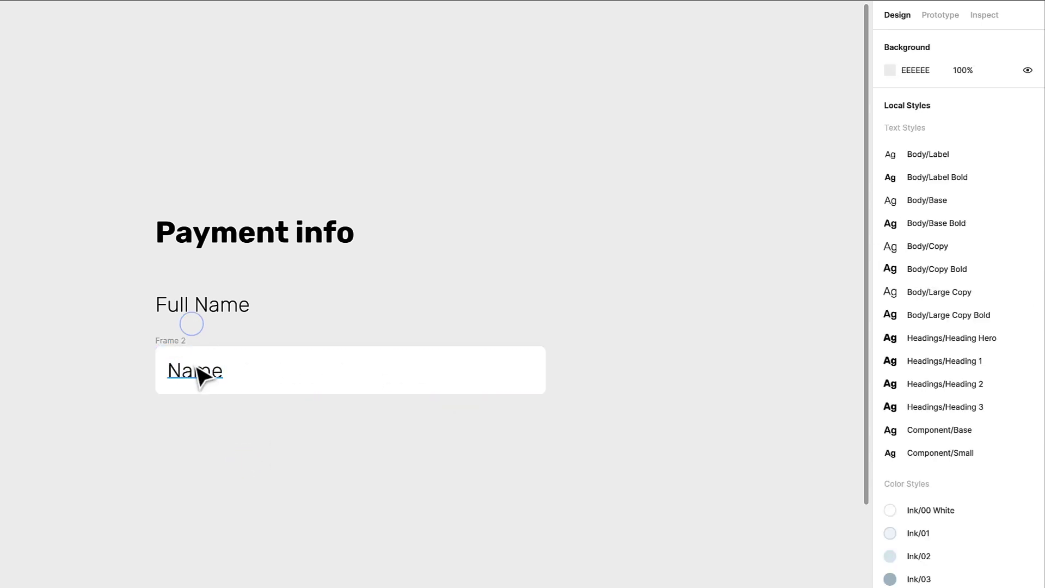
click(197, 370)
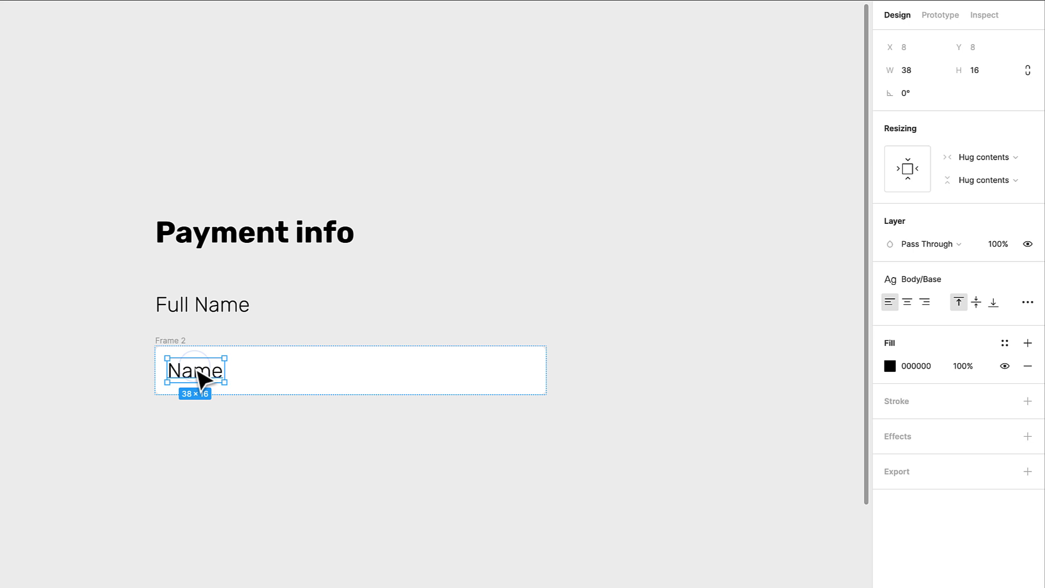
click(990, 156)
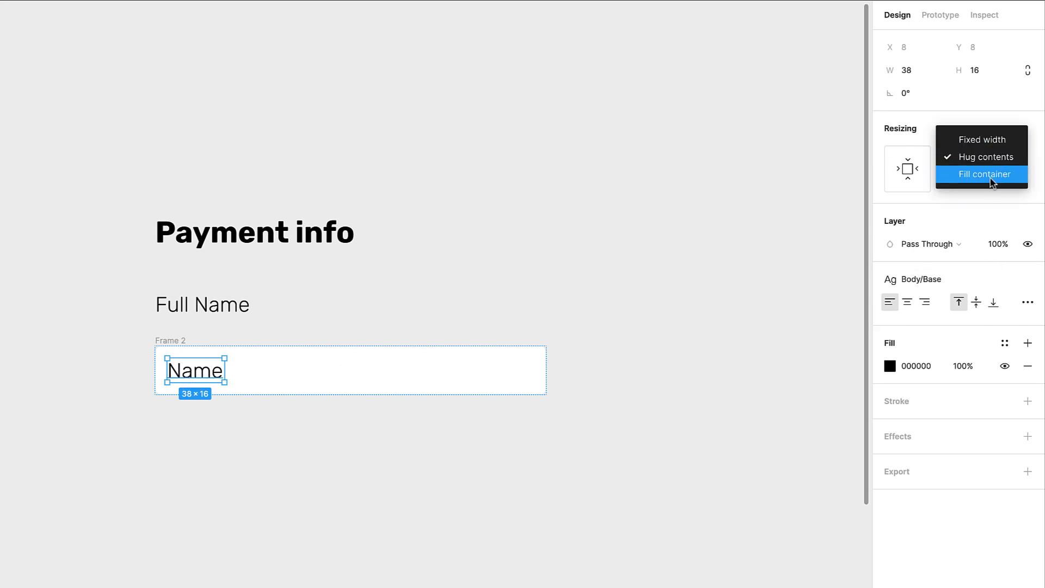
click(990, 176)
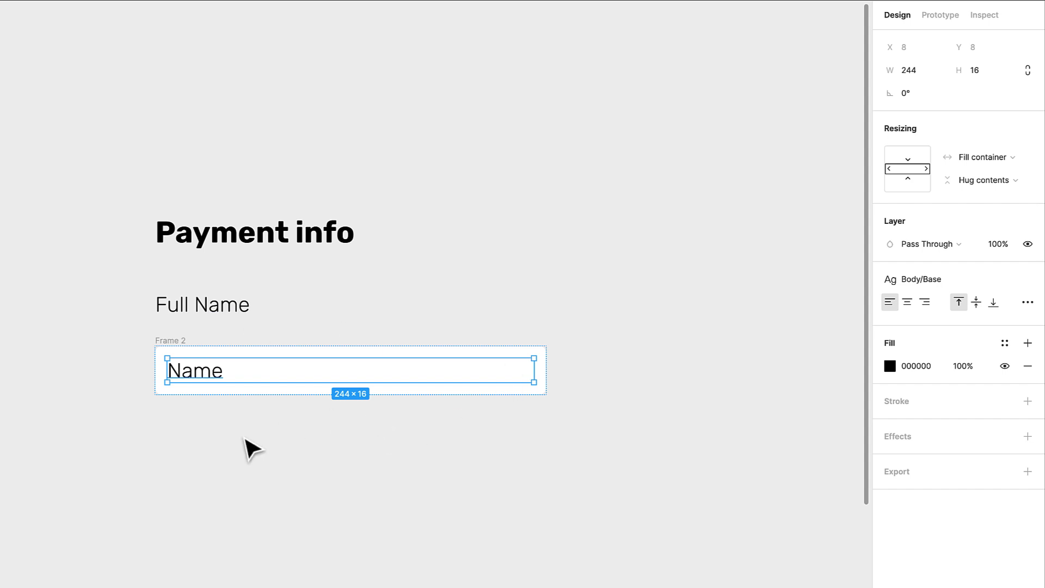
Insert the credit_card icon component into the Name input frame, after the text.
click(199, 329)
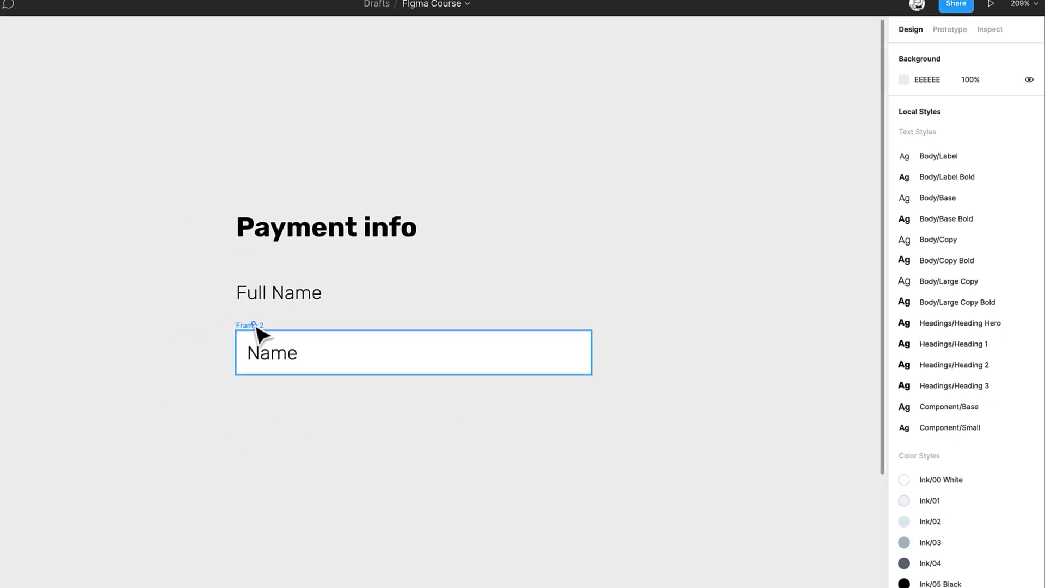
click(255, 328)
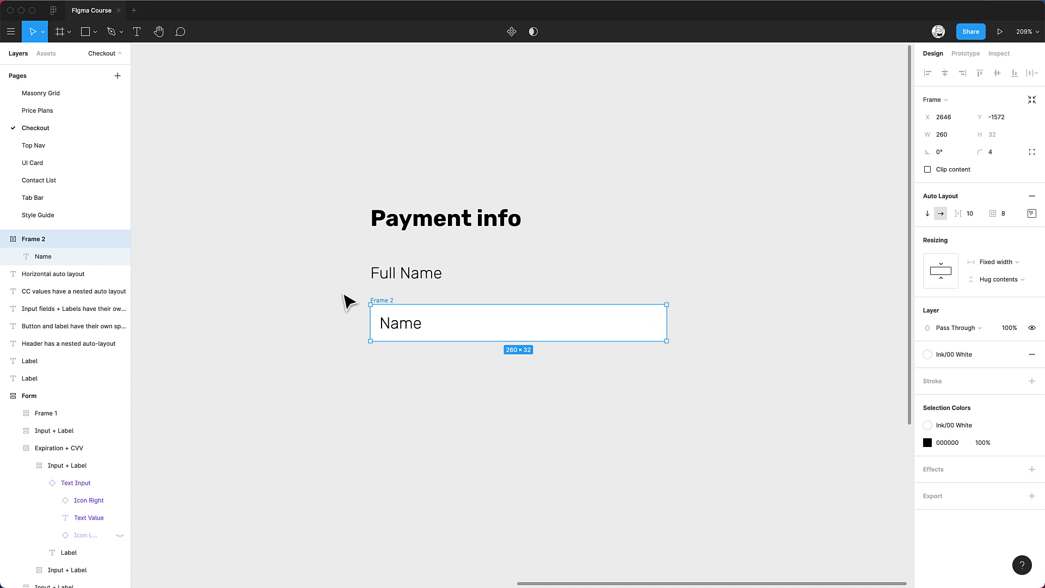
click(316, 304)
click(46, 53)
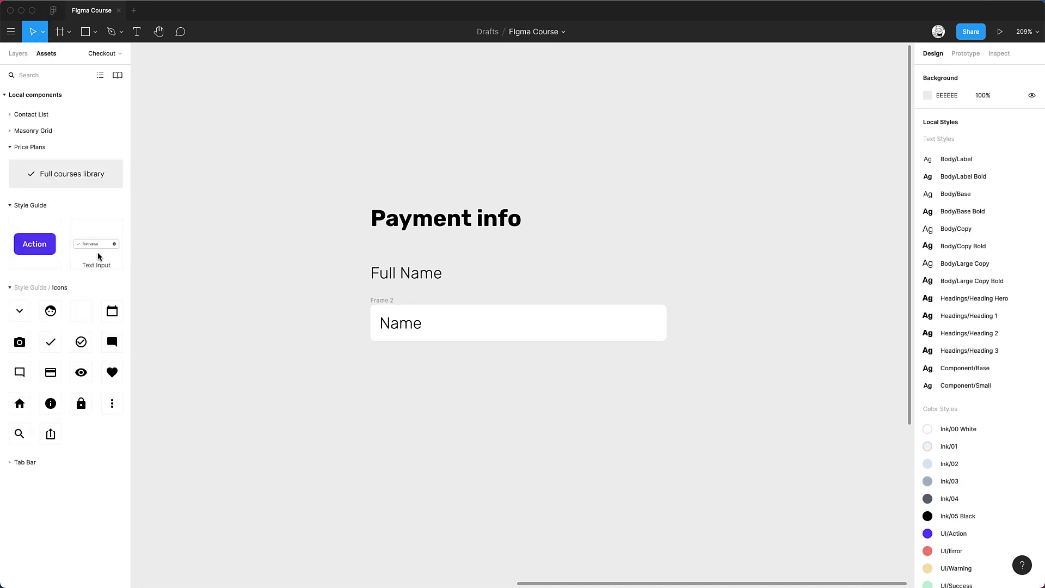
drag(54, 375, 656, 346)
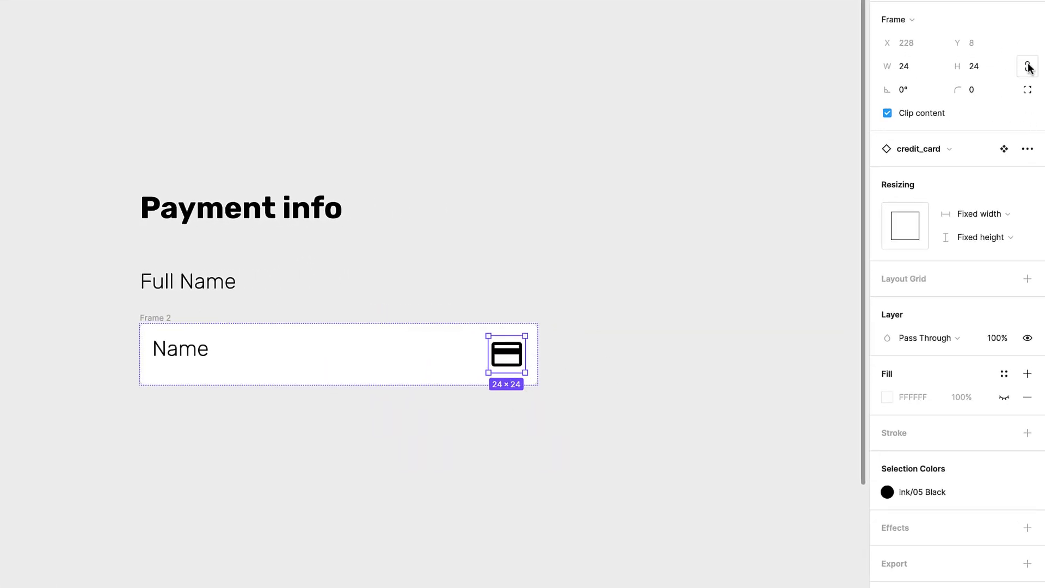
Constrain the credit card icon's proportions and set its size to 16 × 16.
click(992, 66)
text(16)
key(Return)
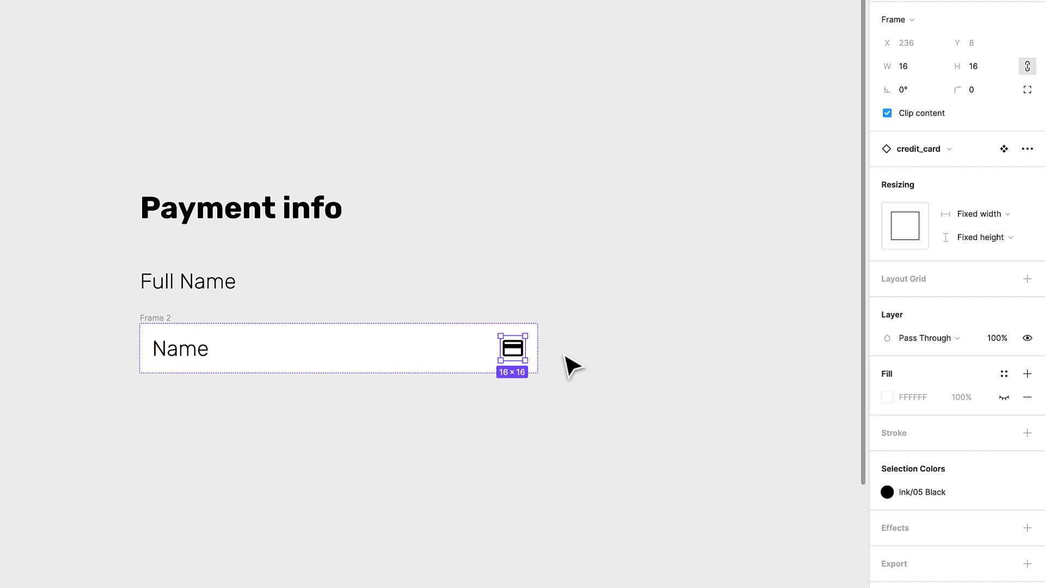
click(171, 329)
drag(164, 324, 182, 346)
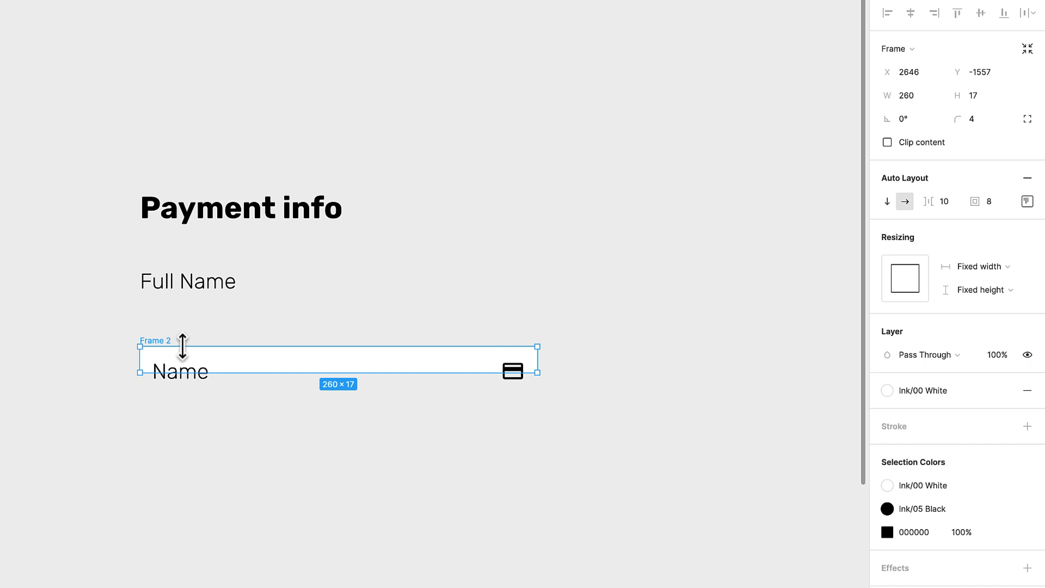
double_click(182, 347)
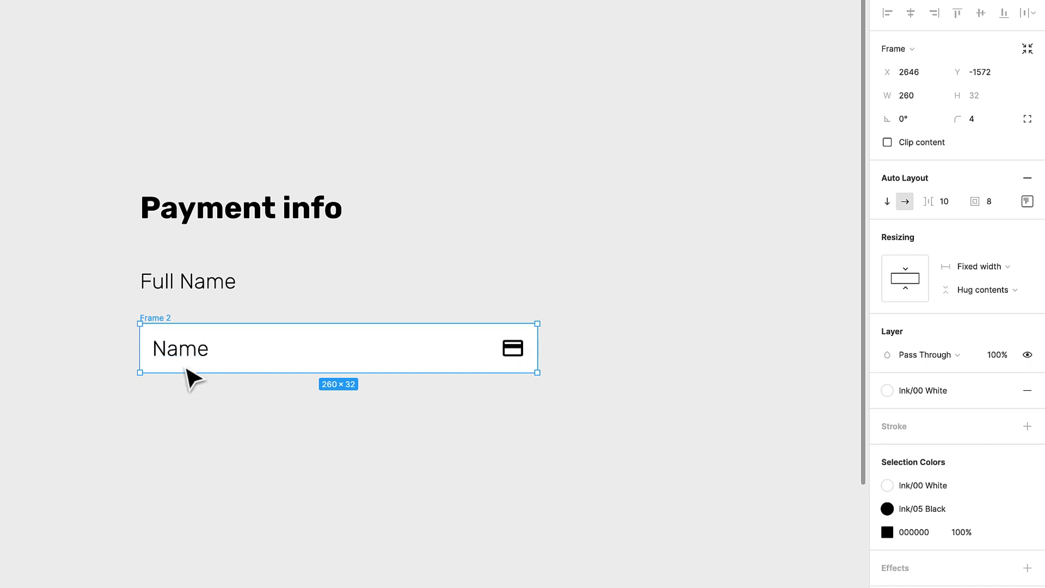
Recolor the credit card icon with the Ink/03 color style.
click(517, 351)
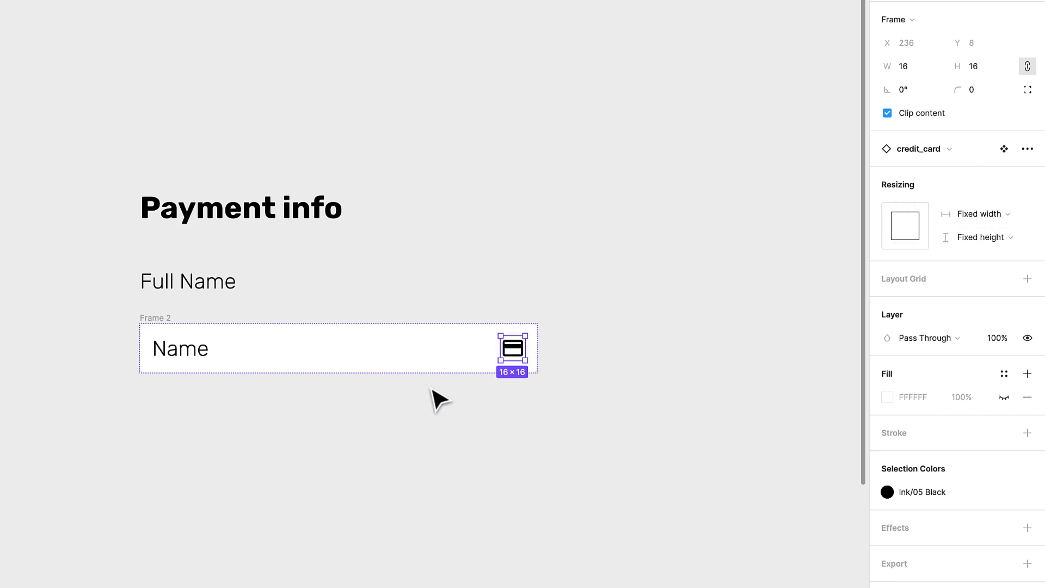
mouse_move(932, 482)
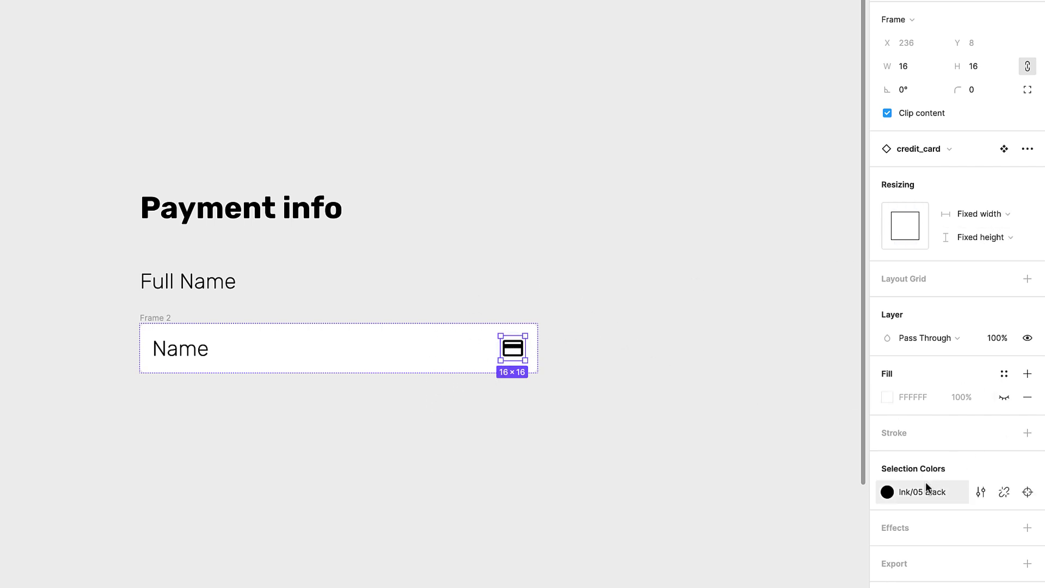
click(887, 493)
click(803, 579)
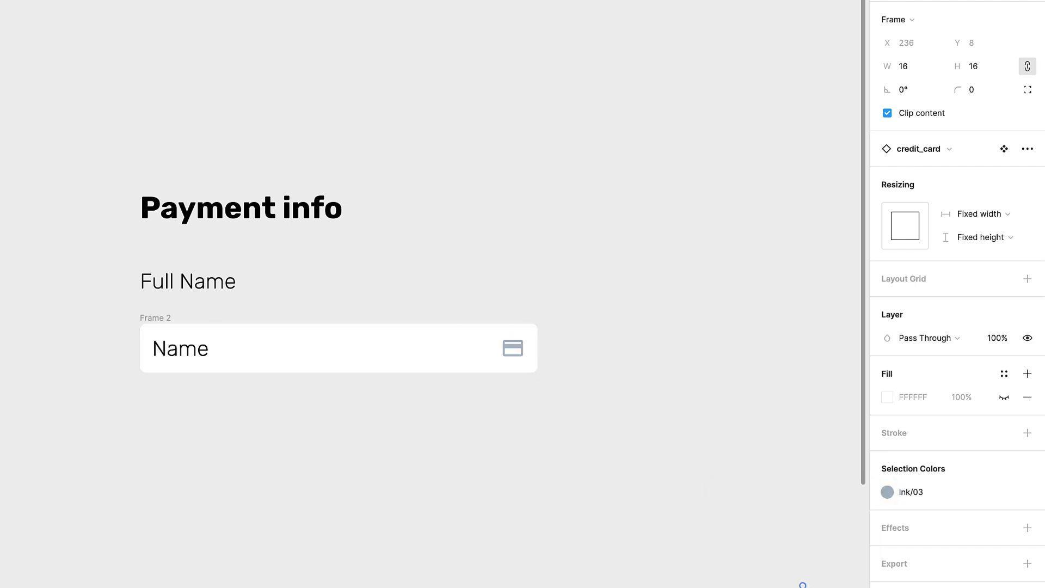
click(496, 528)
Set the left and right padding of the Name input's auto layout frame to 12.
click(193, 352)
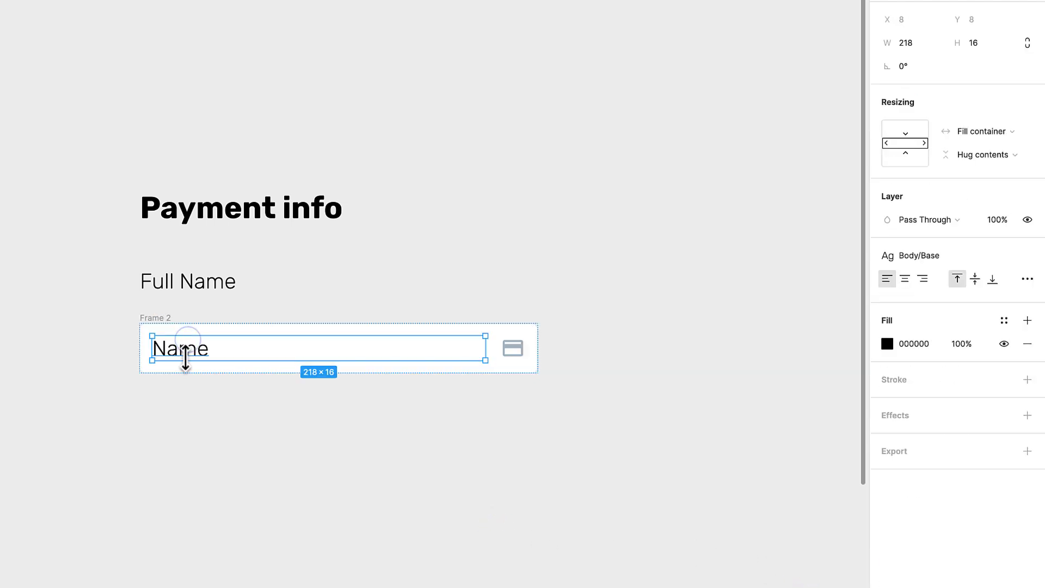
click(163, 322)
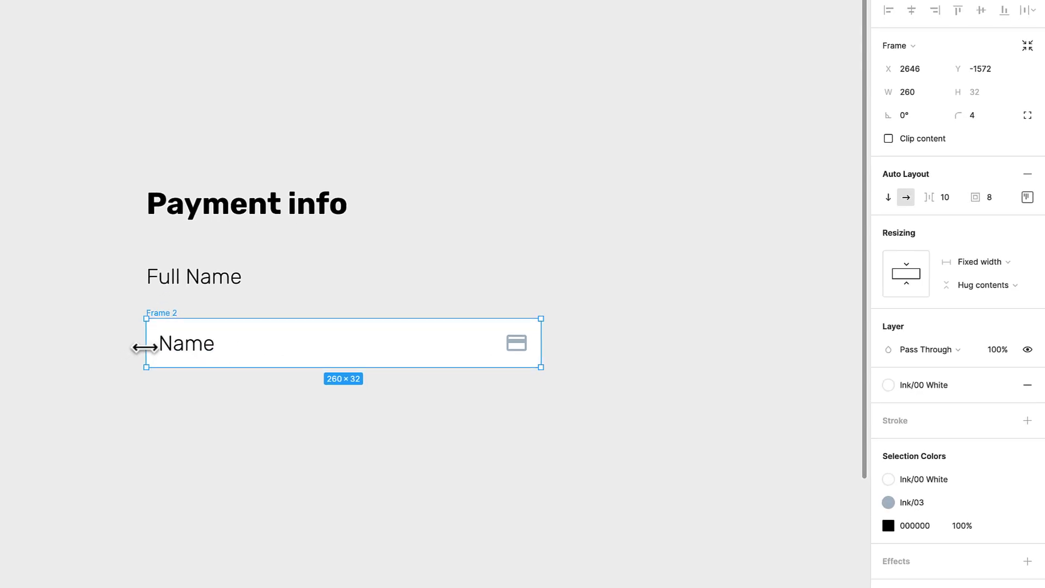
scroll(137, 347, up, 5)
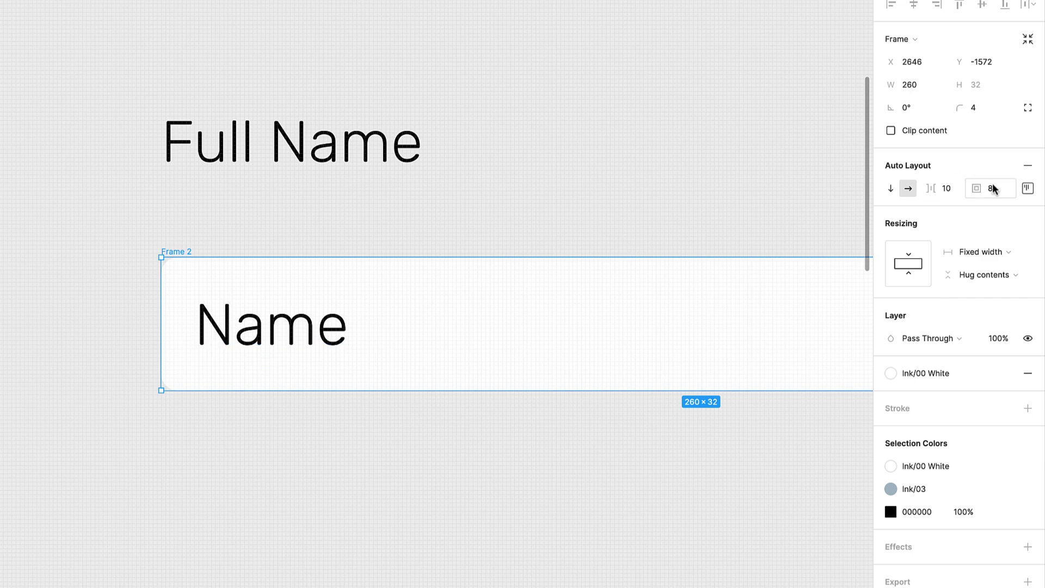
click(1029, 189)
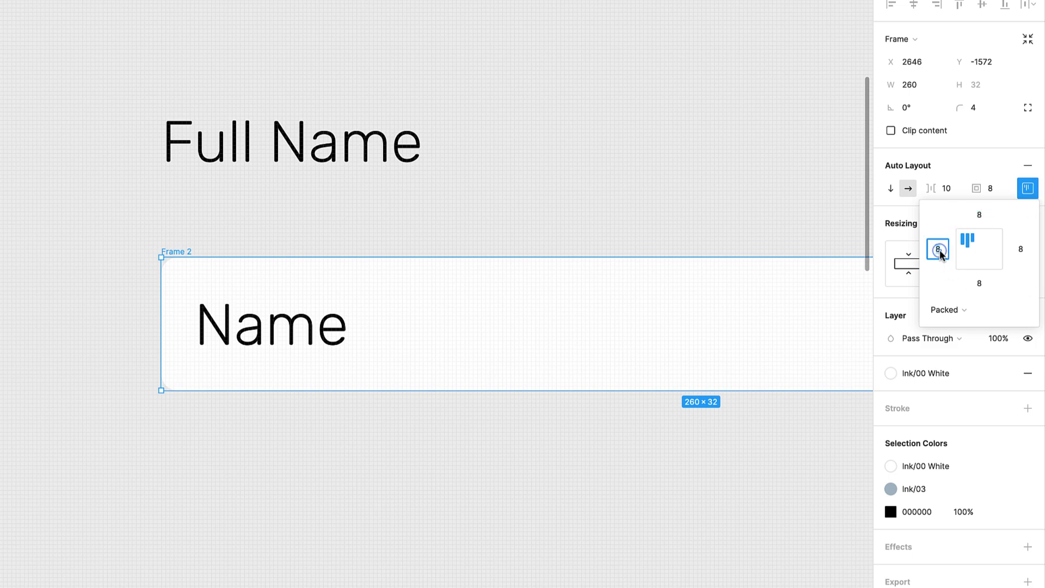
text(12)
key(Return)
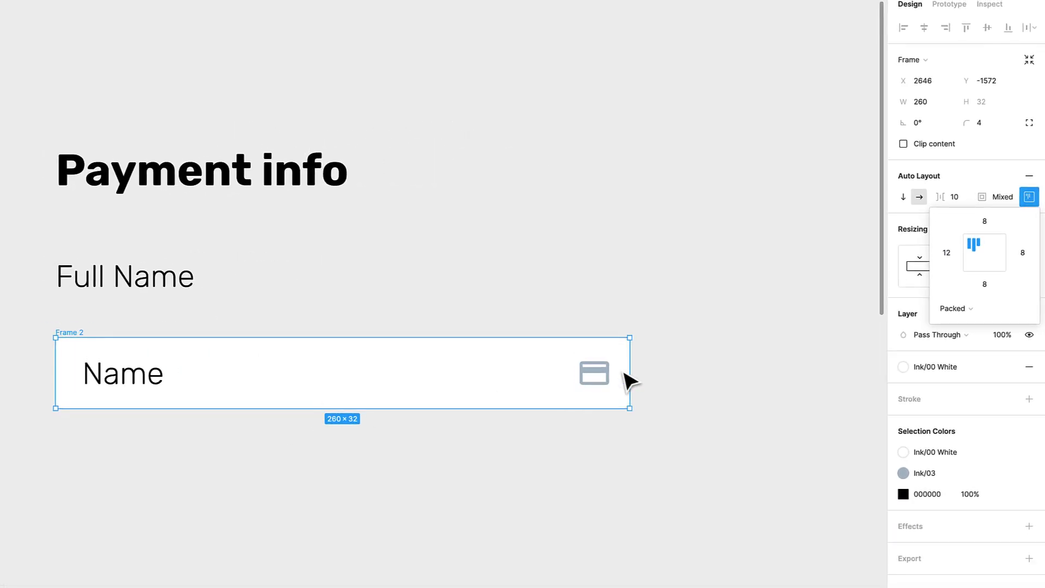
text(12)
key(Return)
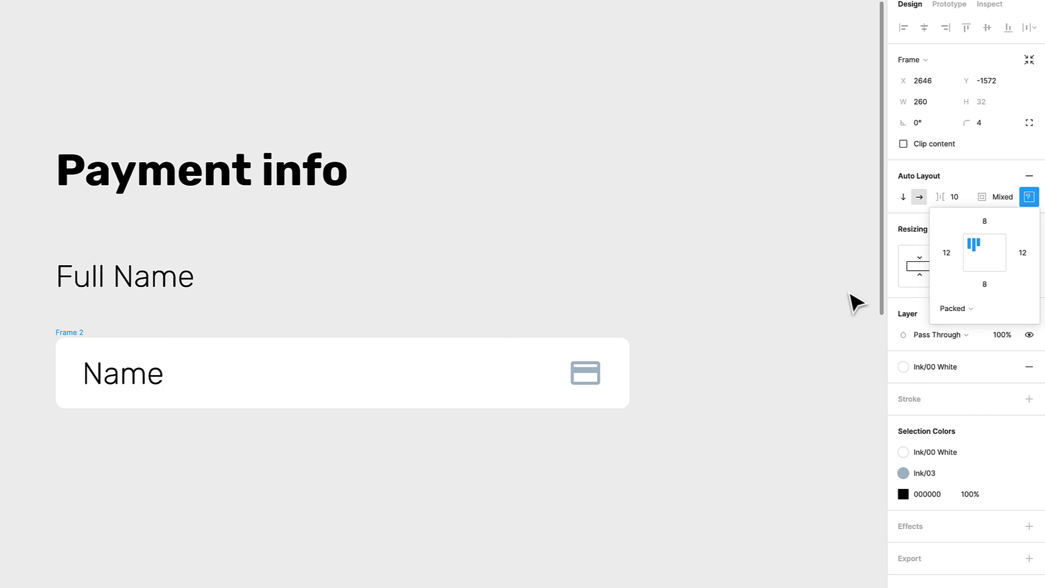
Turn the Name input frame into a component and rename it Text Input.
click(430, 280)
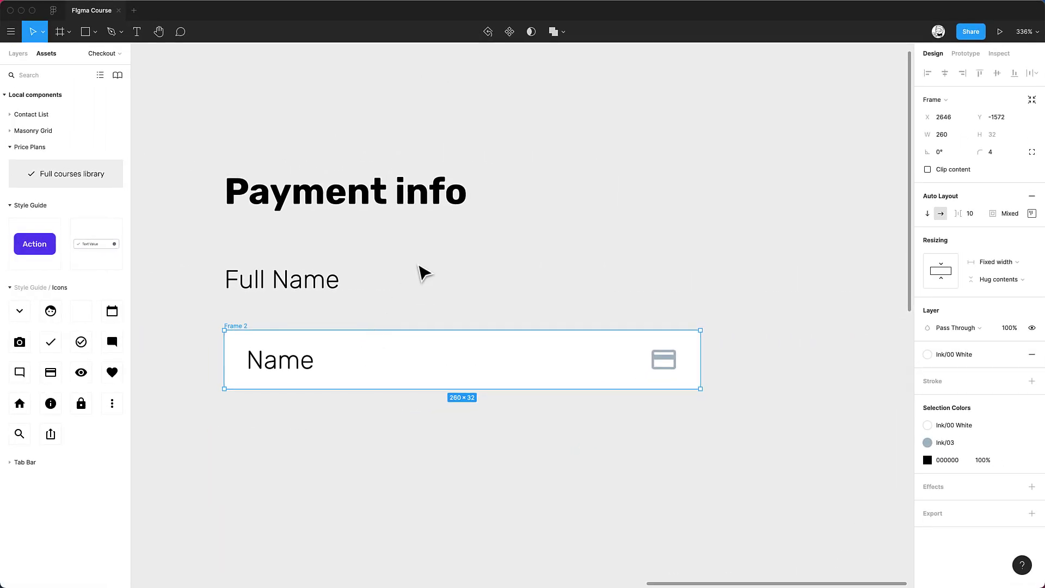
click(514, 39)
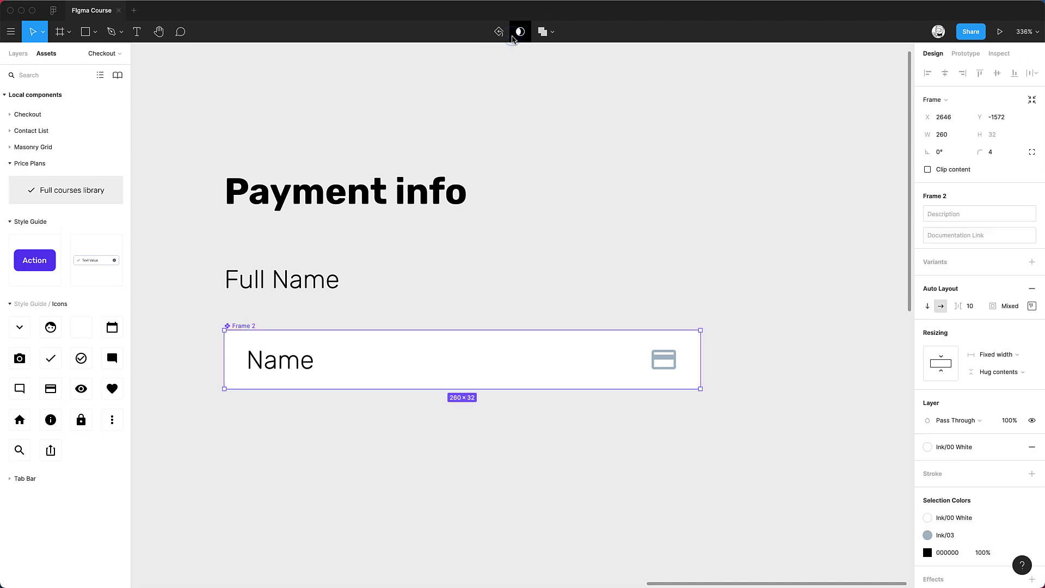
key(super+r)
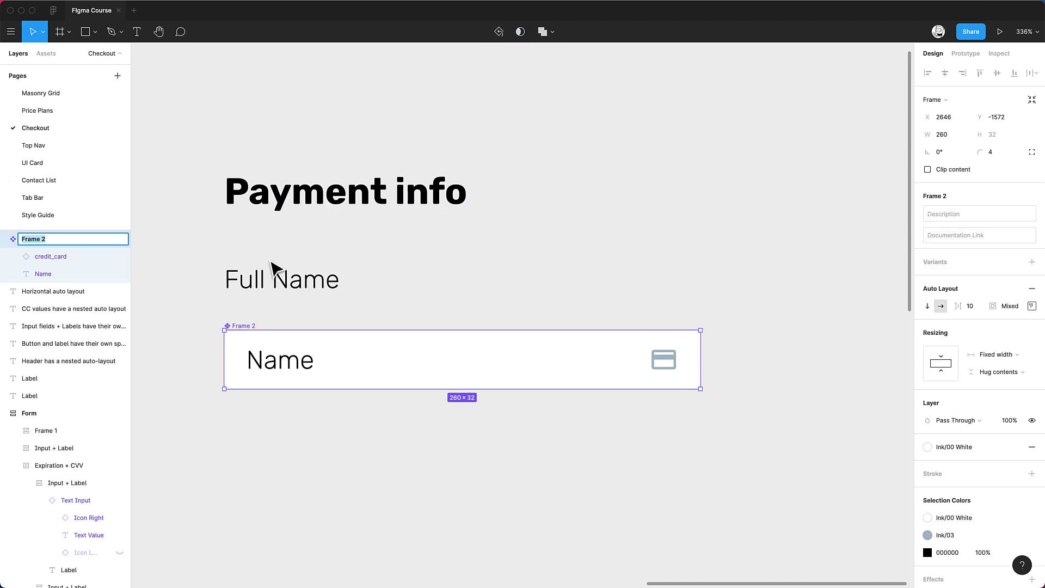
text(Tex)
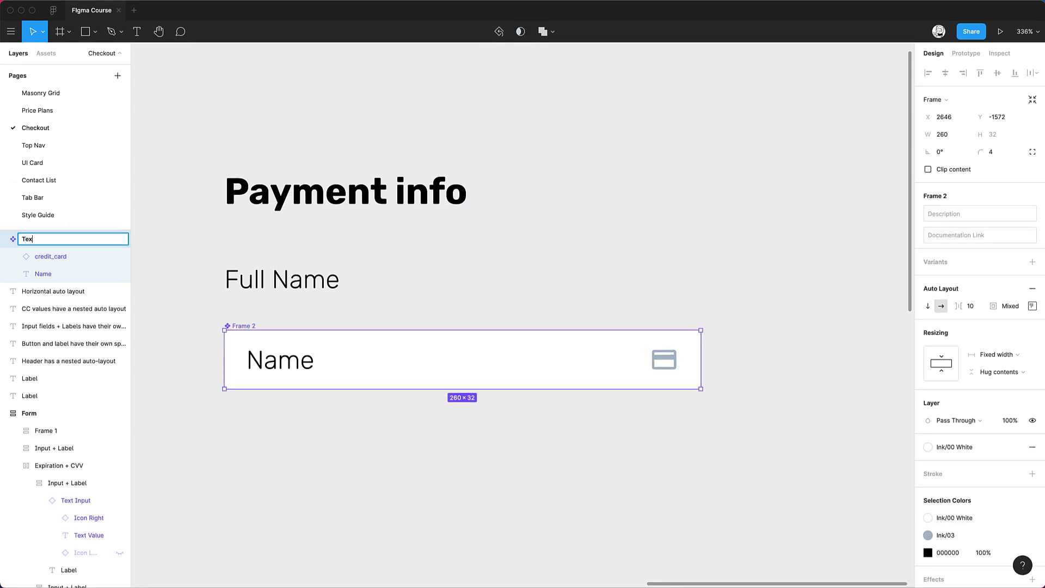
text(t Input)
key(Return)
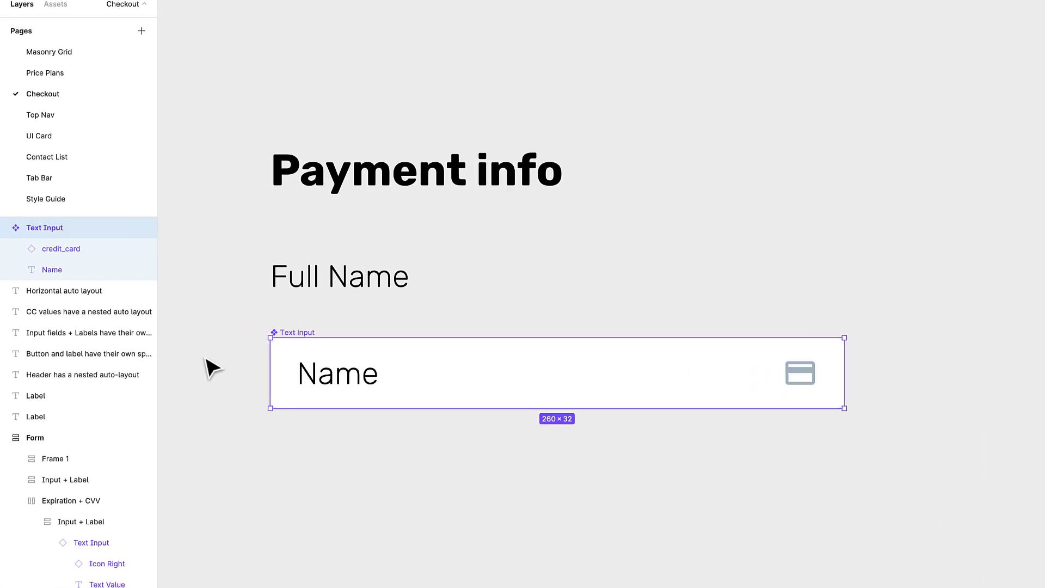
Move the Text Input component up, closer beneath the Full Name label.
drag(301, 341, 307, 320)
key(Up)
key(Up)
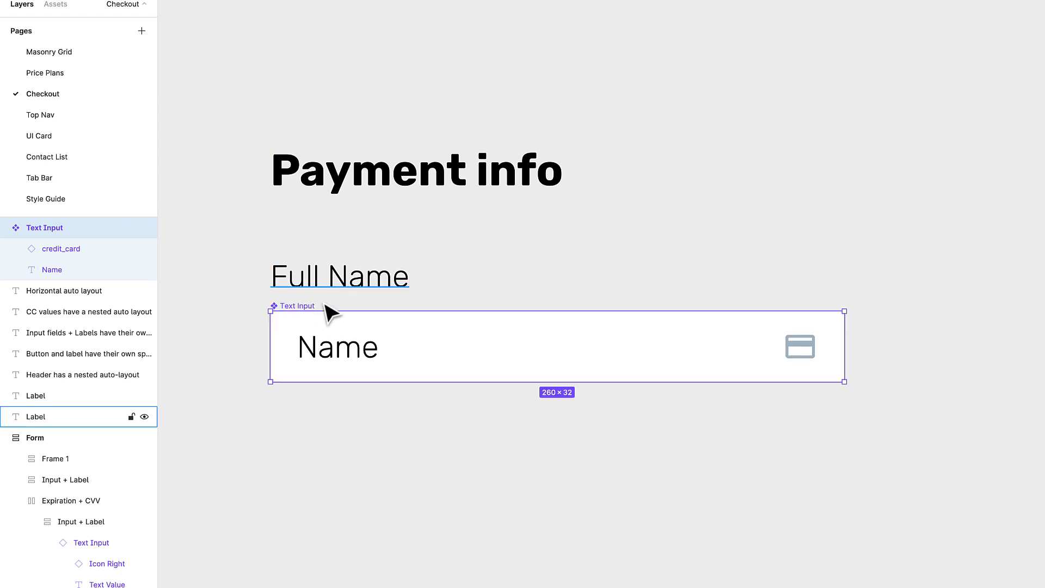
Create an instance of Text Input directly beneath the Full Name label, and move the main component above the Payment info heading.
key(ctrl+d)
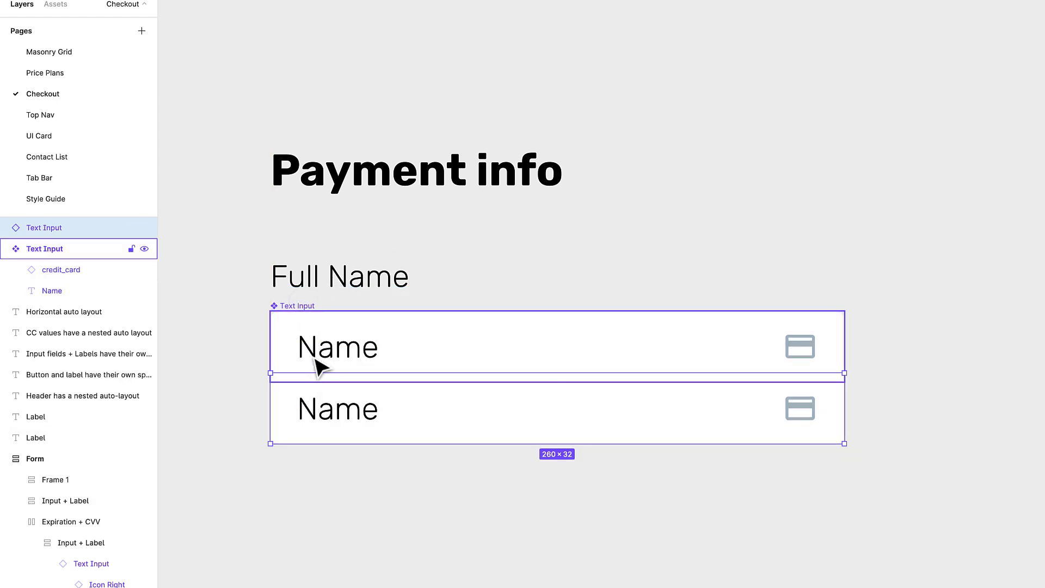
drag(308, 306, 328, 45)
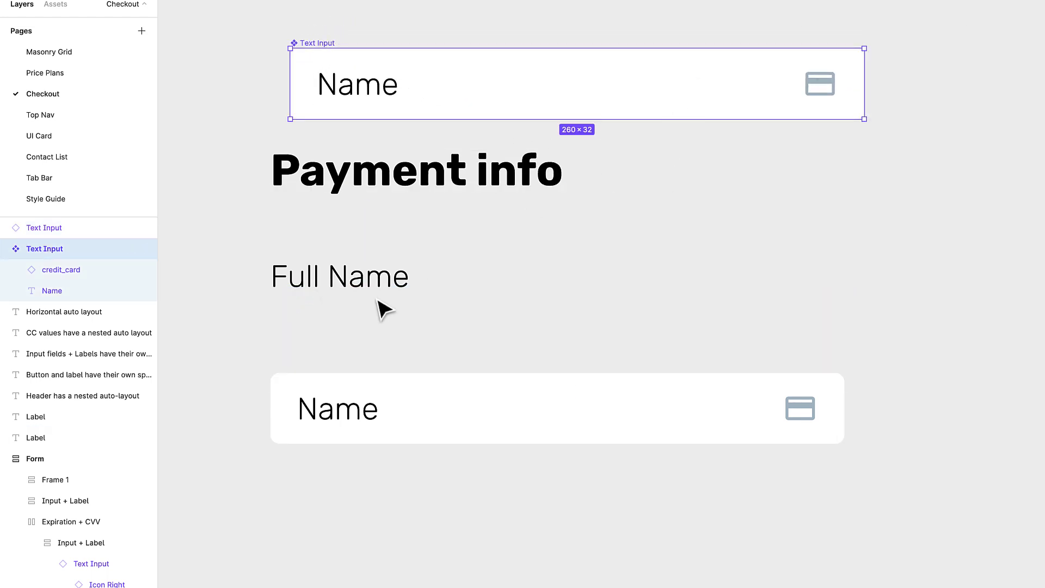
click(307, 385)
drag(307, 386, 310, 338)
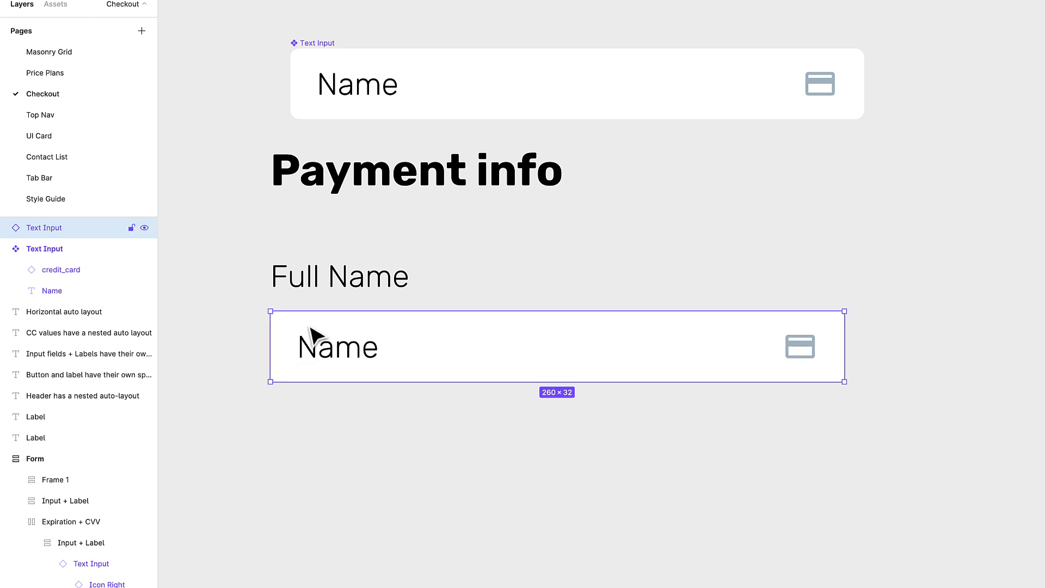
Wrap the Full Name label and its Text Input instance in an auto layout frame named Input + Label.
shift+click(351, 281)
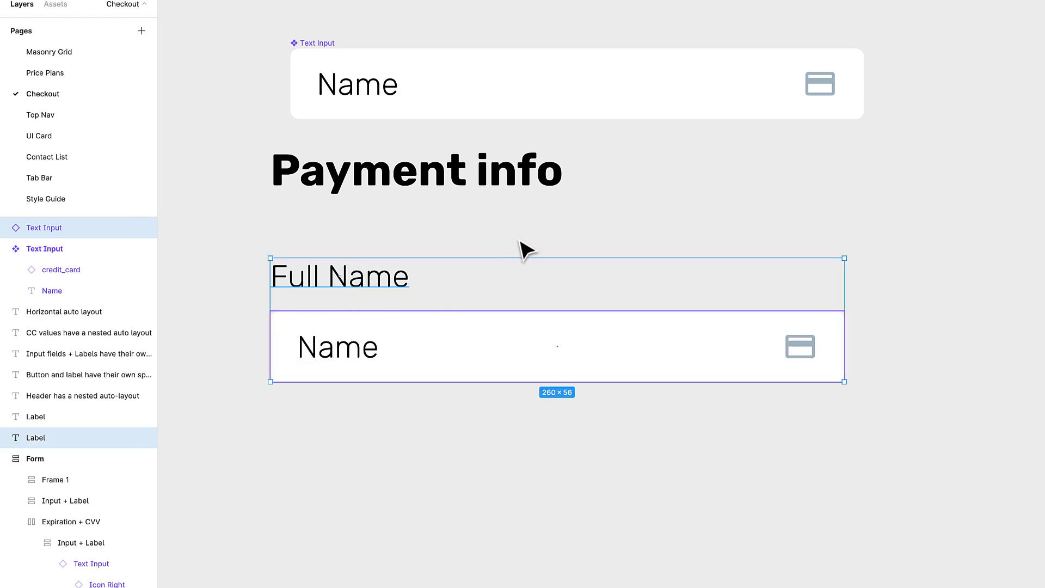
key(shift+a)
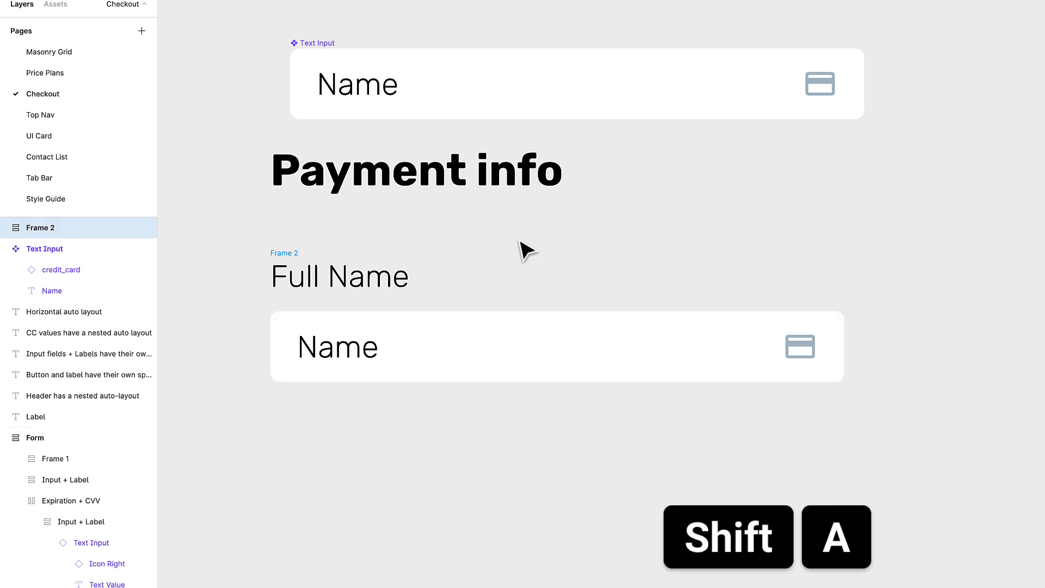
key(ctrl+r)
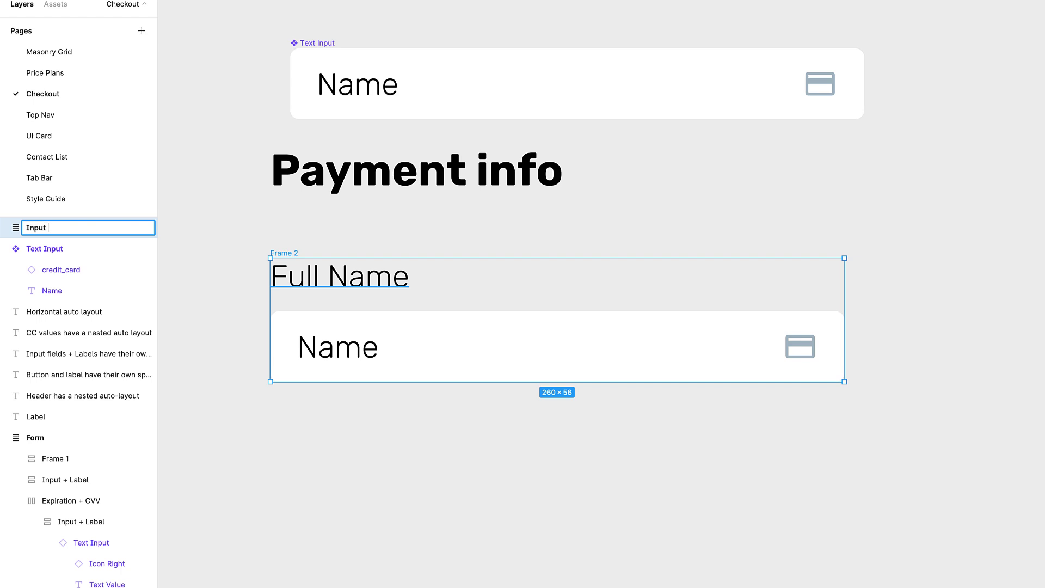
text(Input + Label)
key(Return)
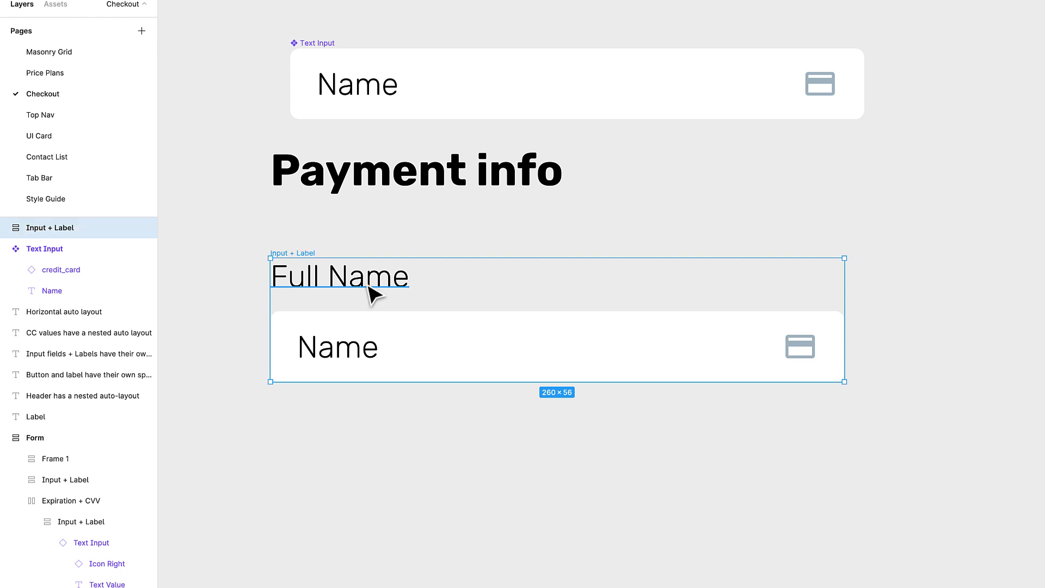
Duplicate the Input + Label frame below the original and change the copy's label to Credit Card Number.
ctrl+scroll(415, 264, down, 3)
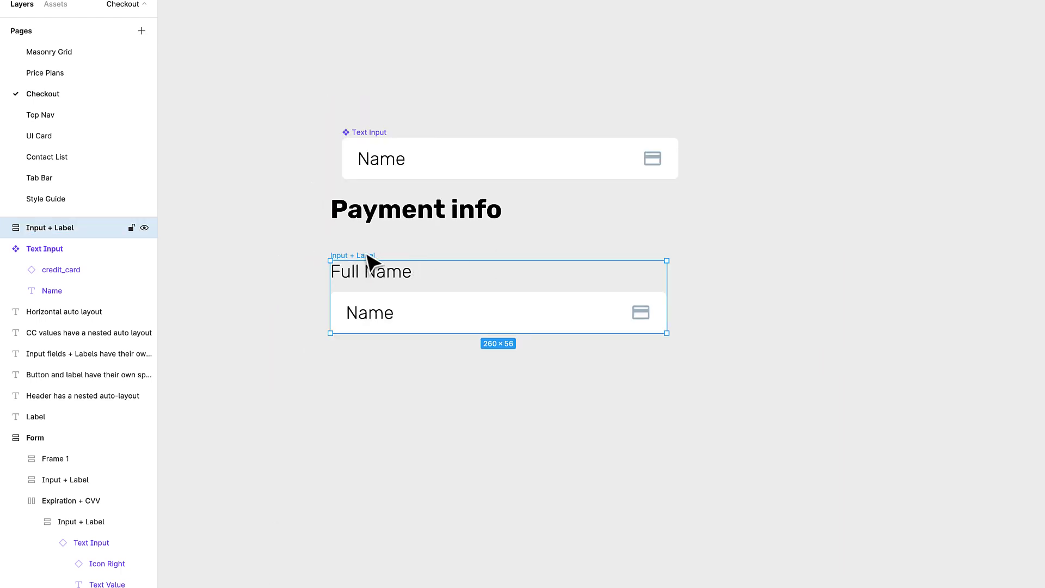
alt+drag(368, 263, 366, 367)
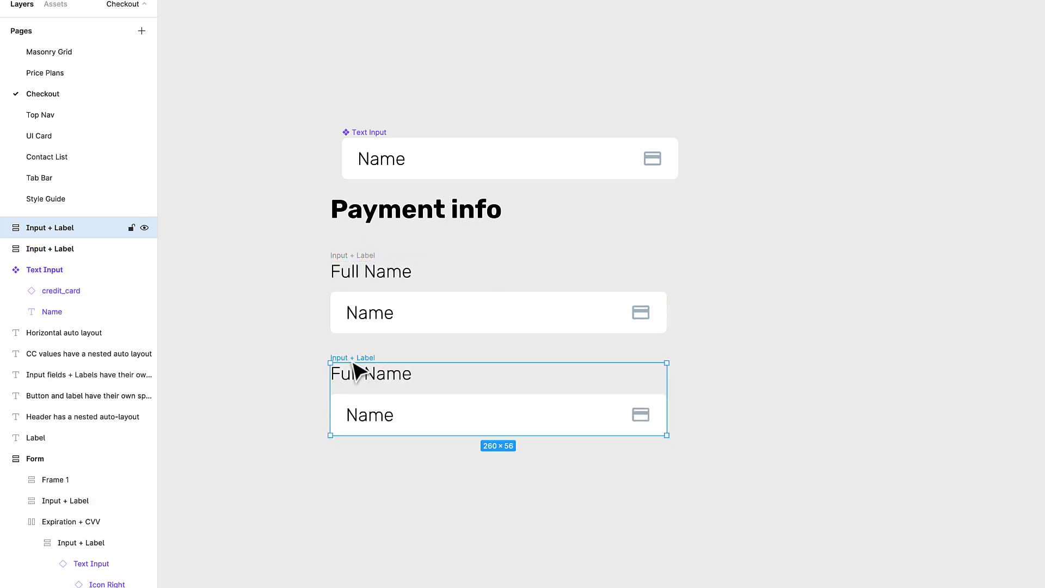
ctrl+scroll(343, 401, up, 3)
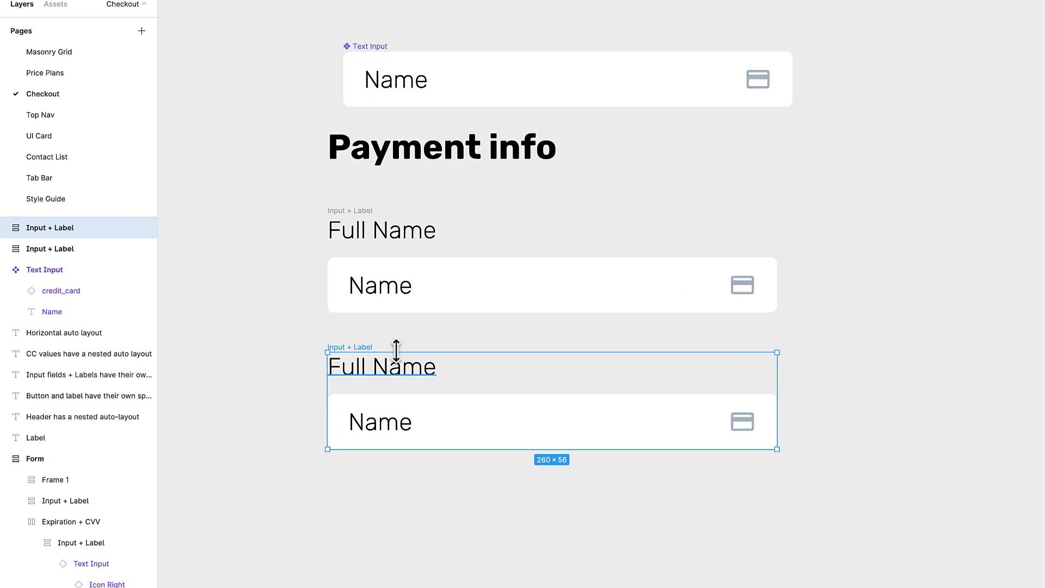
double_click(366, 372)
text(Credit Card Number)
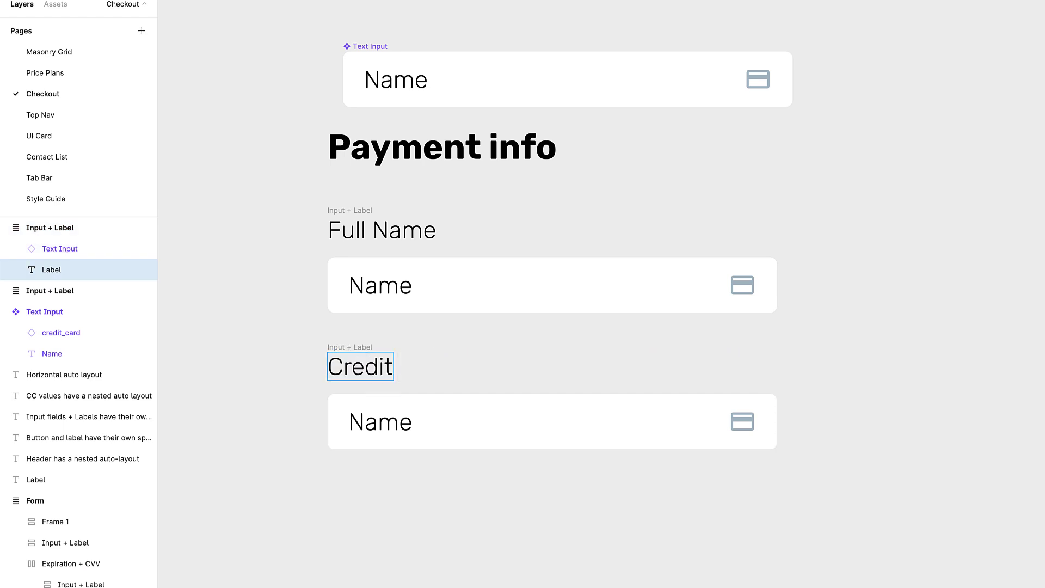
key(Escape)
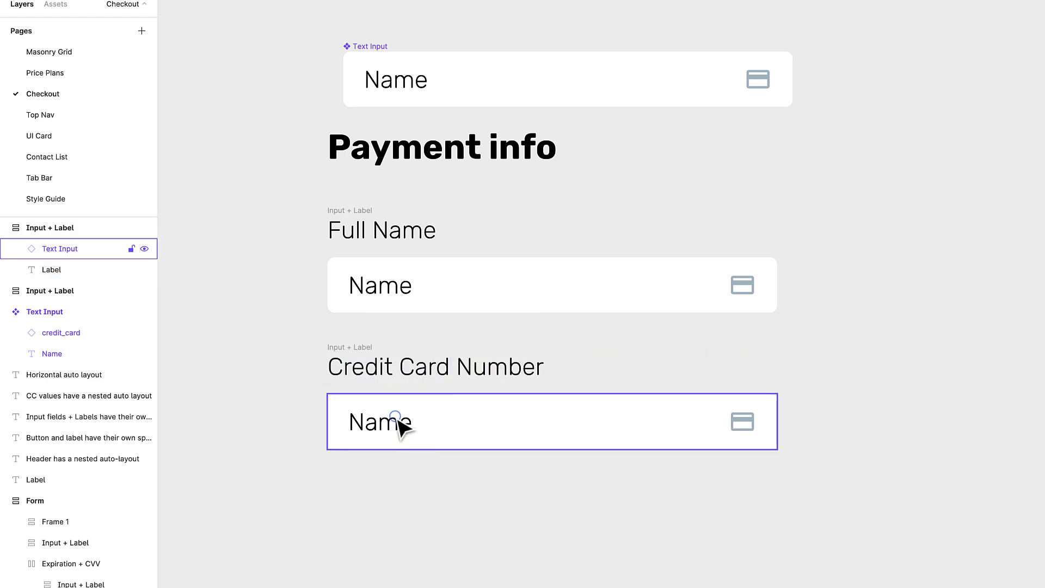
Try a sample card number as the value in the Credit Card Number input, and leave the value text empty.
click(396, 428)
double_click(396, 428)
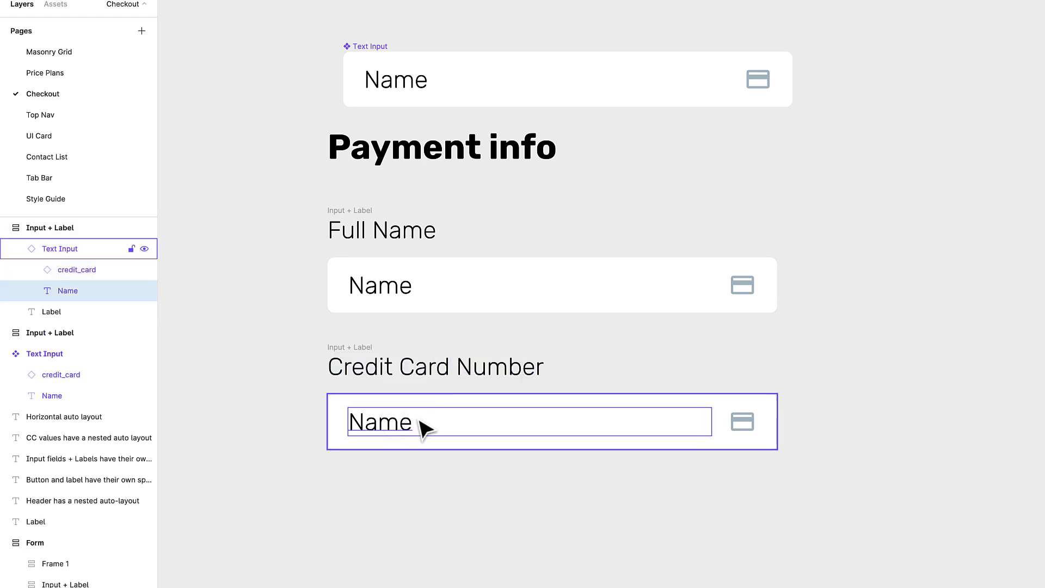
double_click(395, 428)
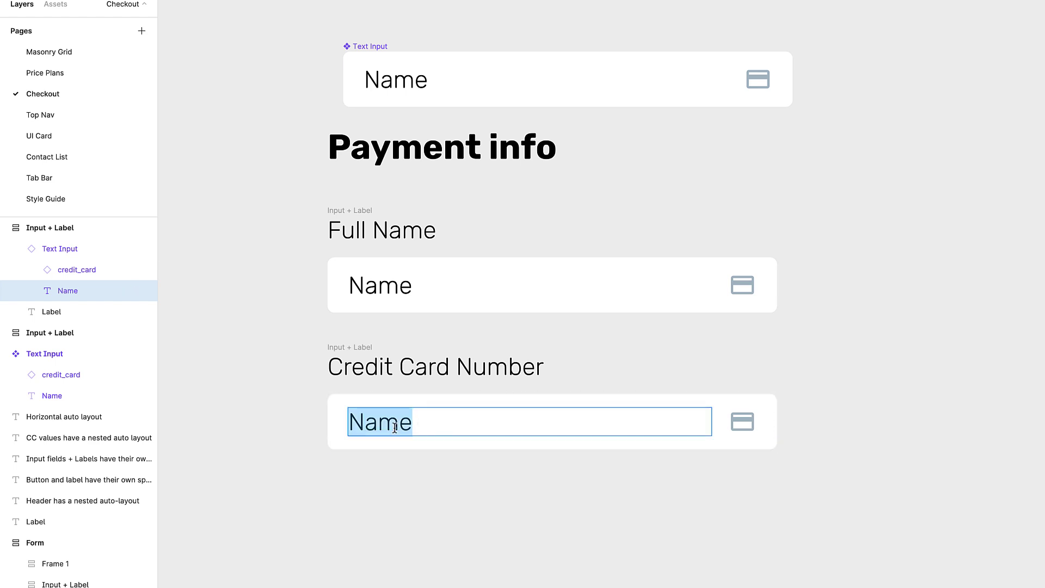
text(4444 44)
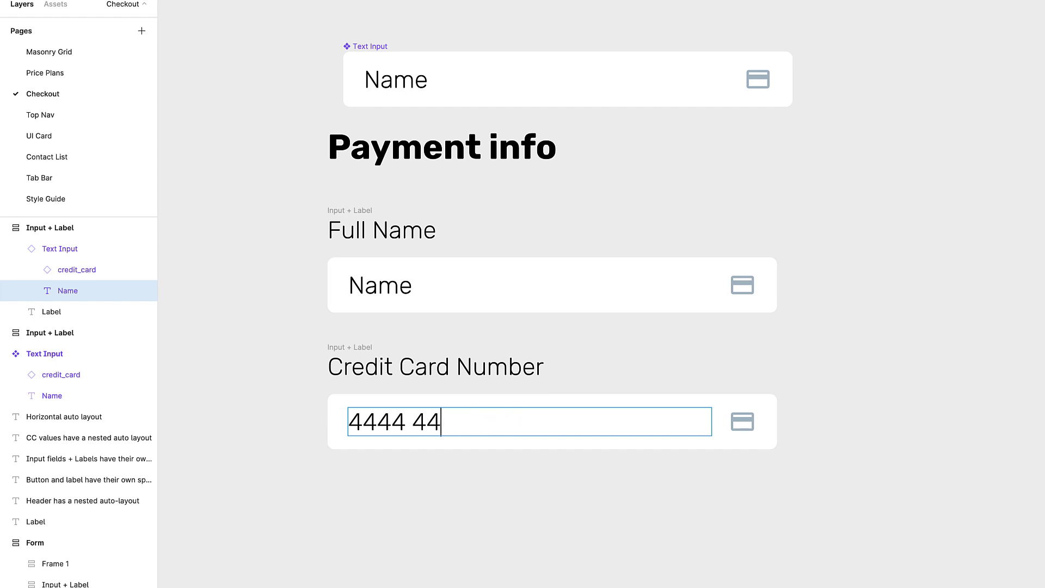
click(514, 515)
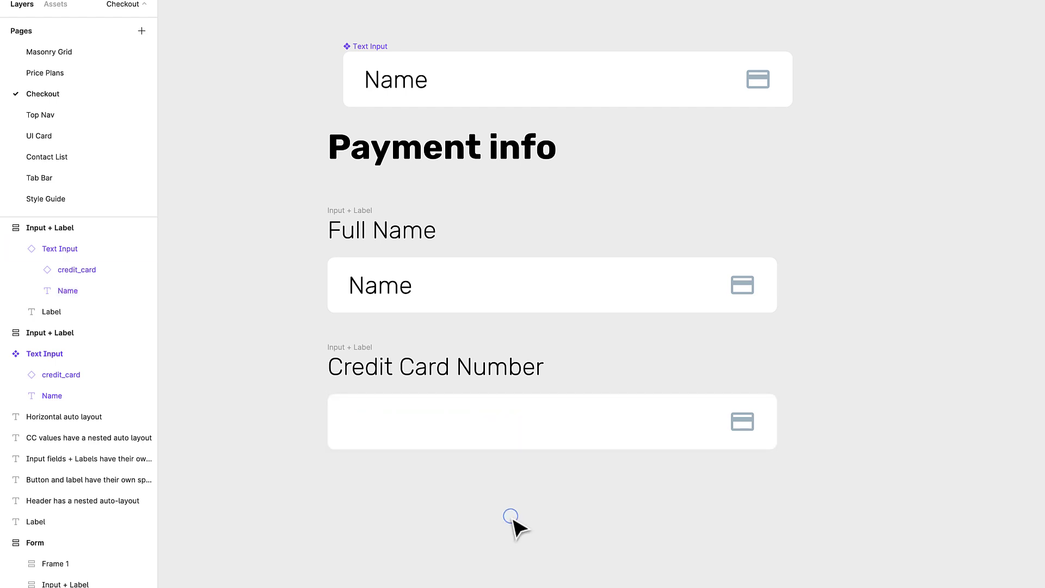
Place an instance of Text Input between the main component and the Payment info heading, and detach it from the component.
scroll(514, 524, up, 5)
click(347, 223)
mouse_move(349, 230)
mouse_down()
mouse_move(336, 154)
mouse_move(339, 224)
mouse_up()
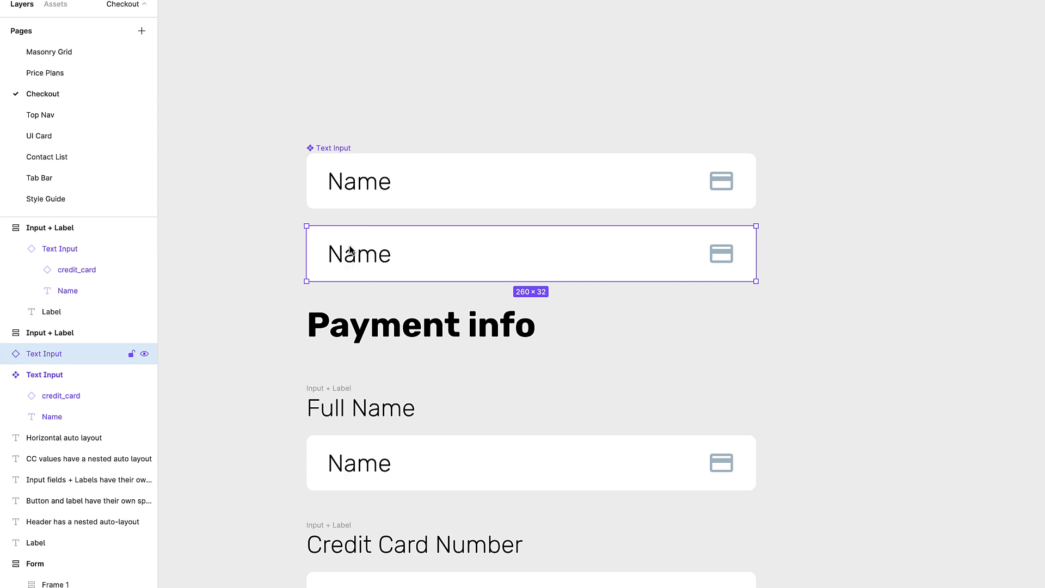
right_click(350, 250)
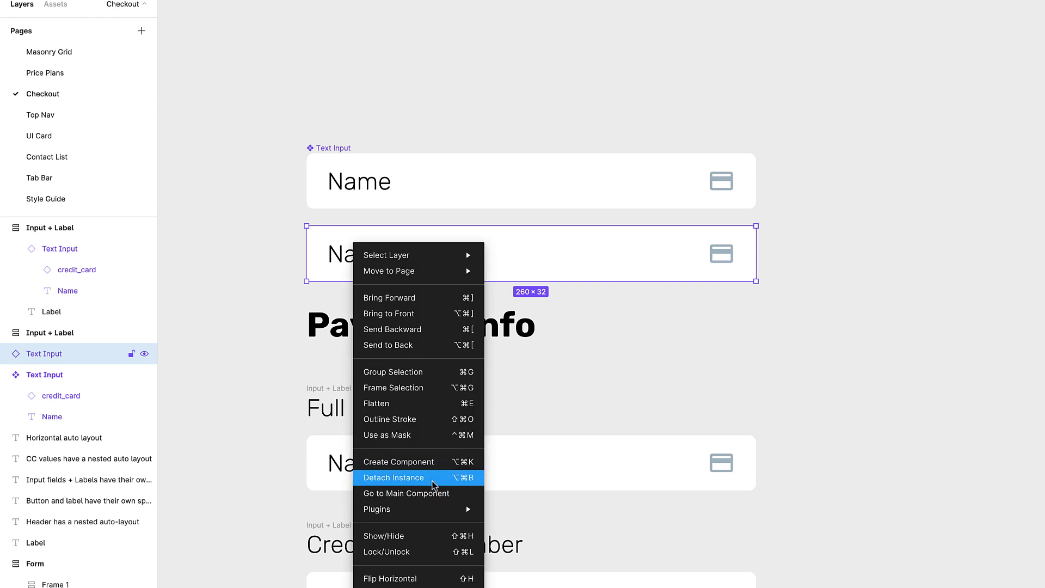
click(433, 482)
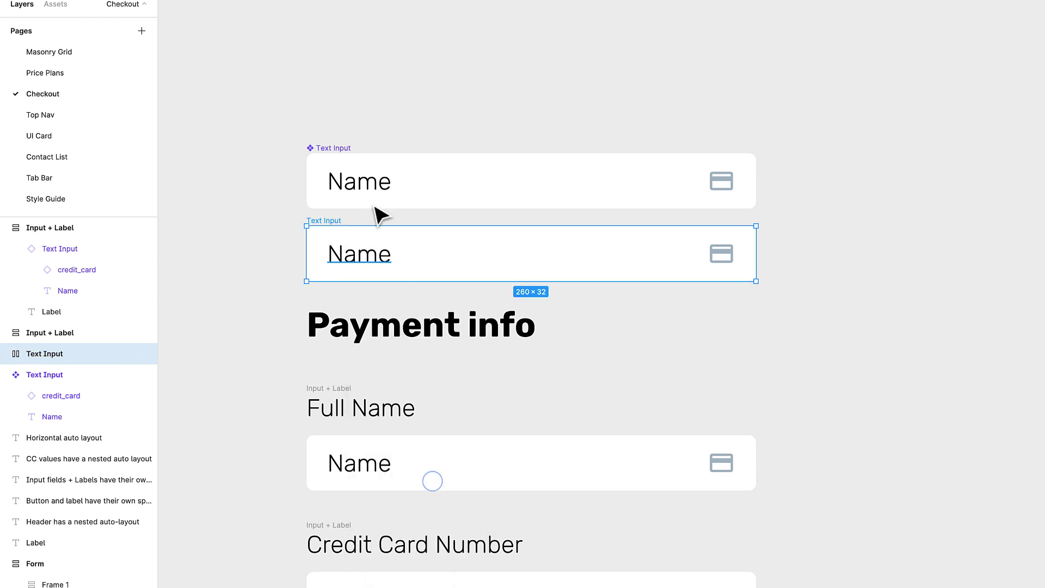
Change the Name text in the detached Text Input frame to 1234.
click(255, 222)
scroll(358, 250, up, 3)
click(364, 266)
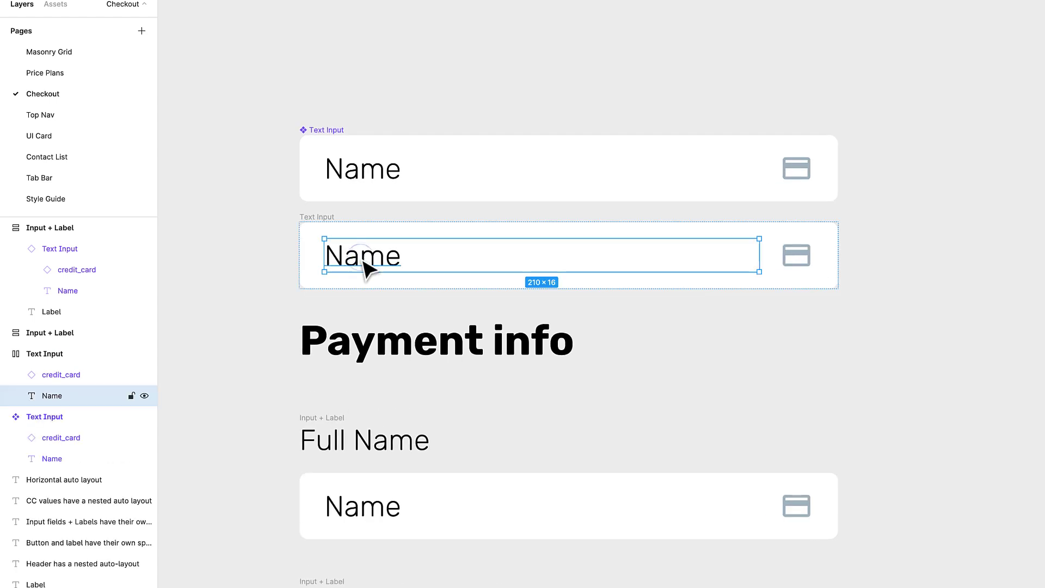
double_click(364, 266)
text(1234)
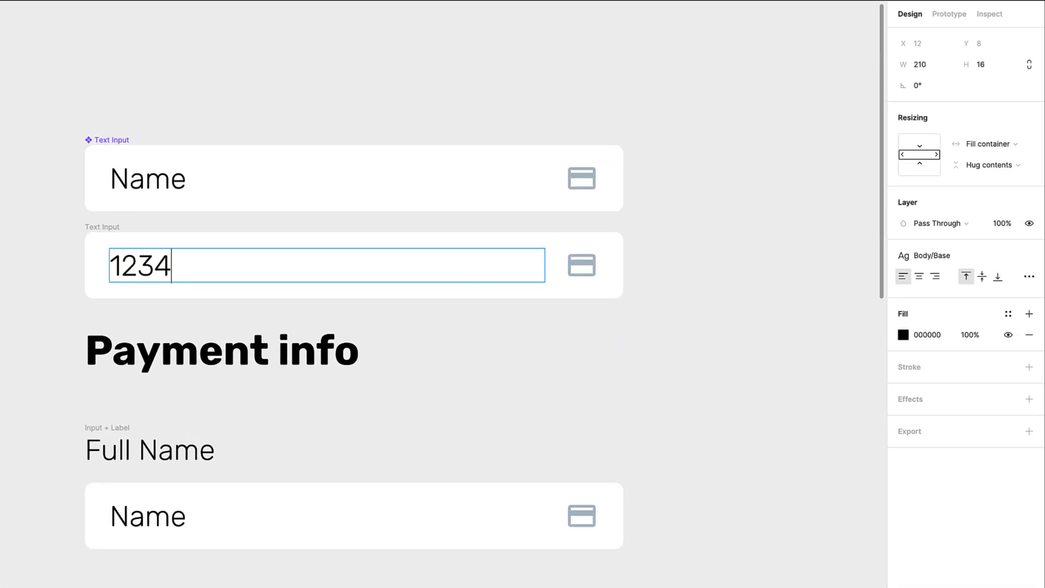
key(Escape)
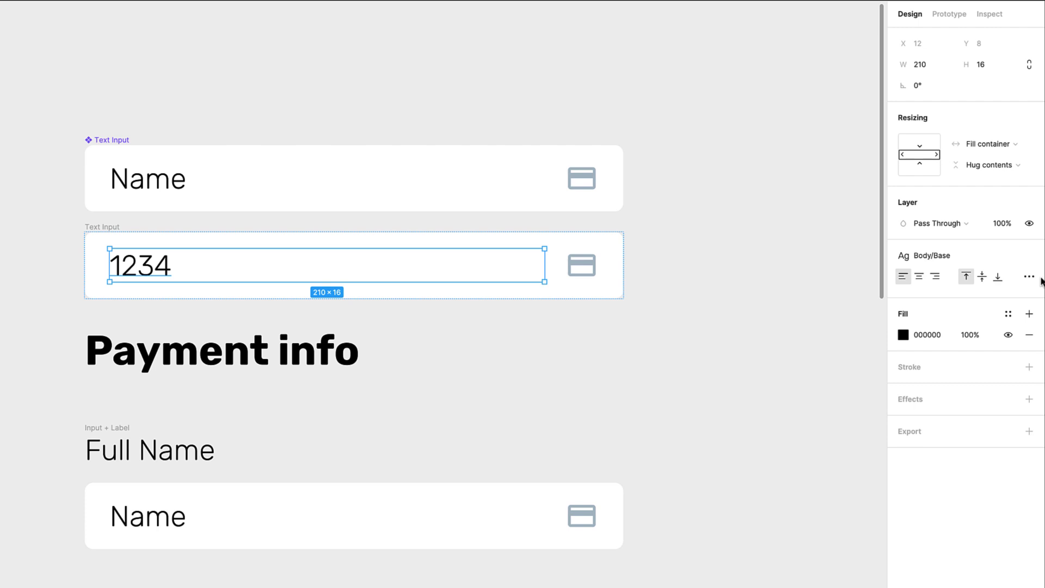
Set the 1234 text in the detached Text Input frame to hug its contents horizontally, and duplicate it three times.
click(995, 146)
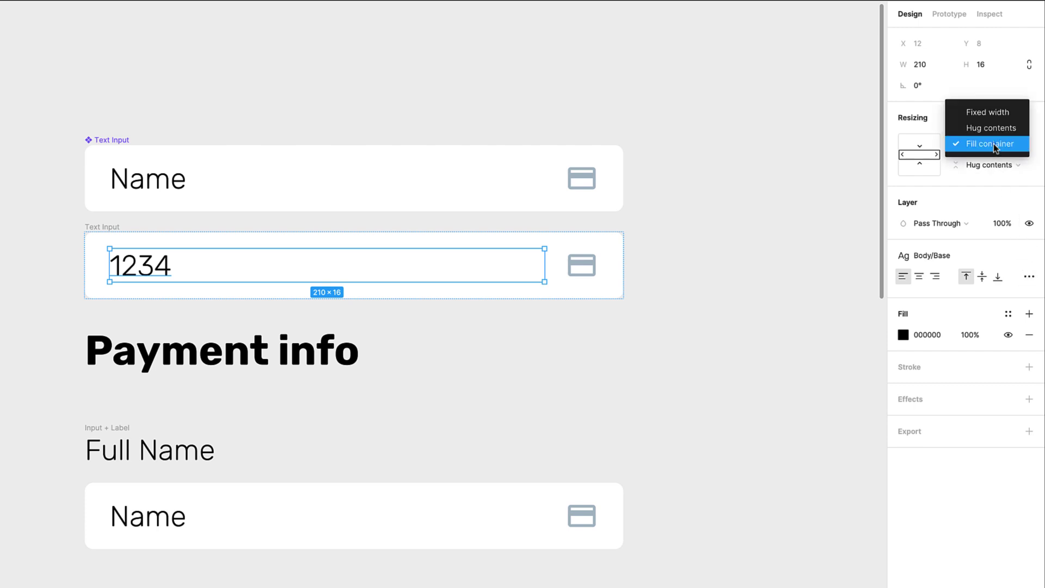
click(996, 128)
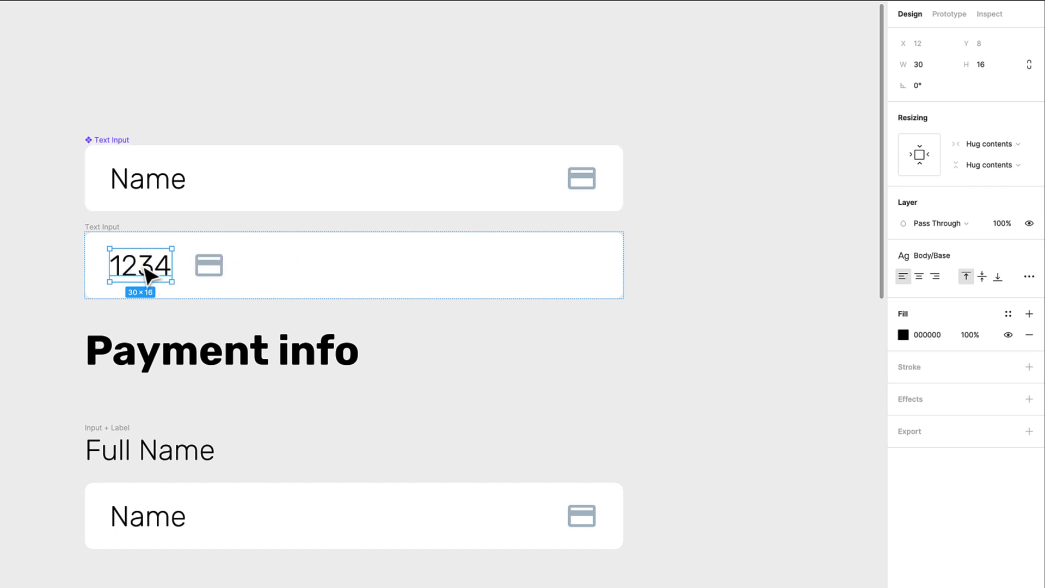
key(ctrl+d)
key(ctrl+d)
key(ctrl+d)
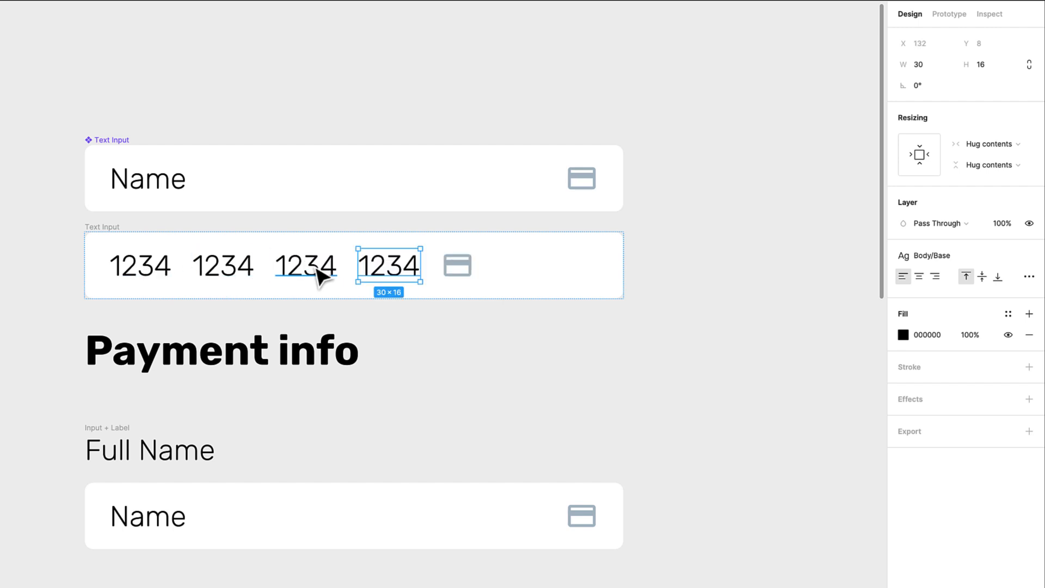
Wrap the four 1234 texts in a nested horizontal auto layout frame with 8 spacing between items.
shift+click(299, 268)
shift+click(224, 270)
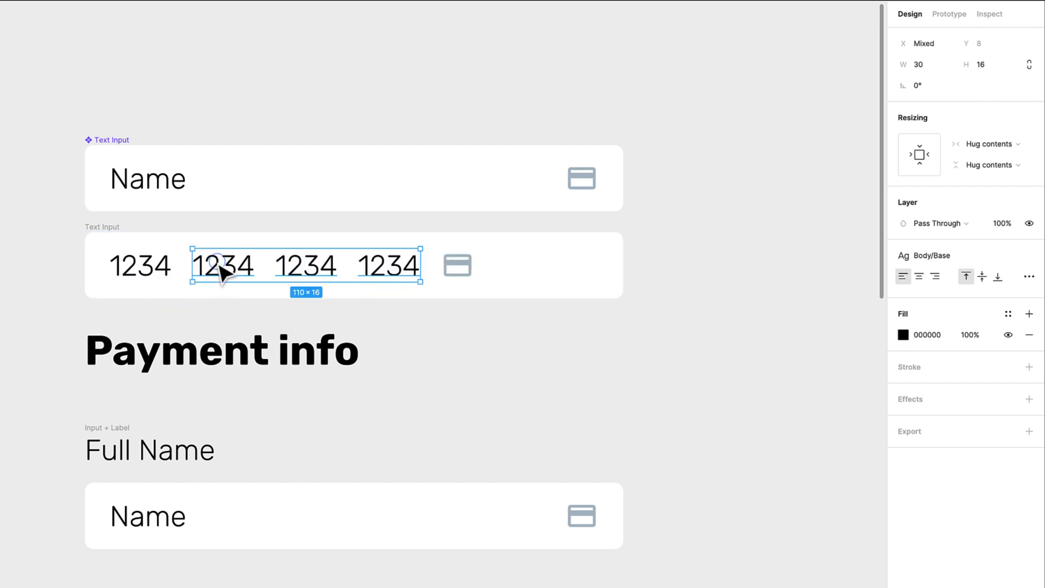
shift+click(157, 275)
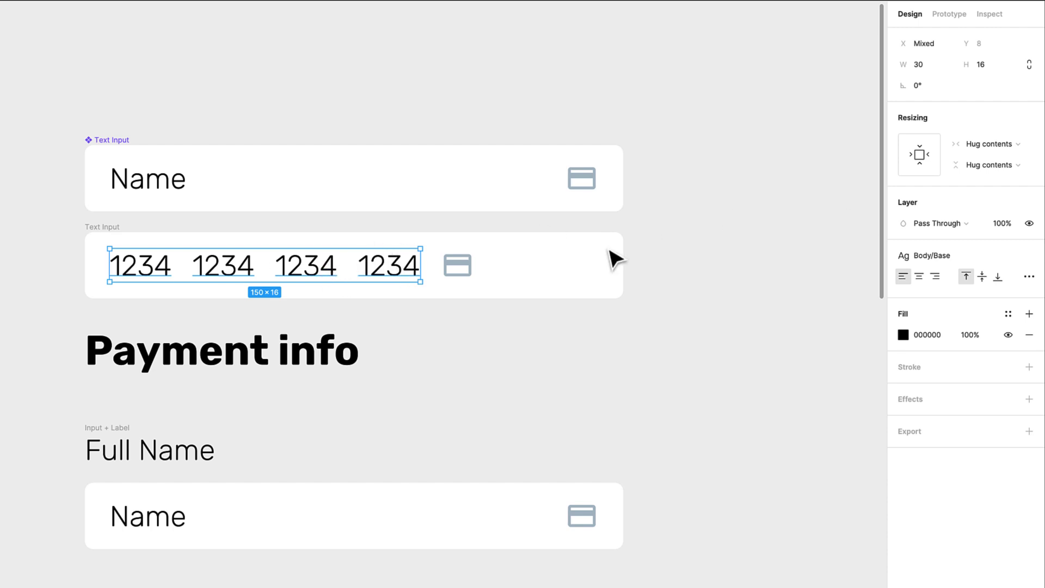
key(shift+a)
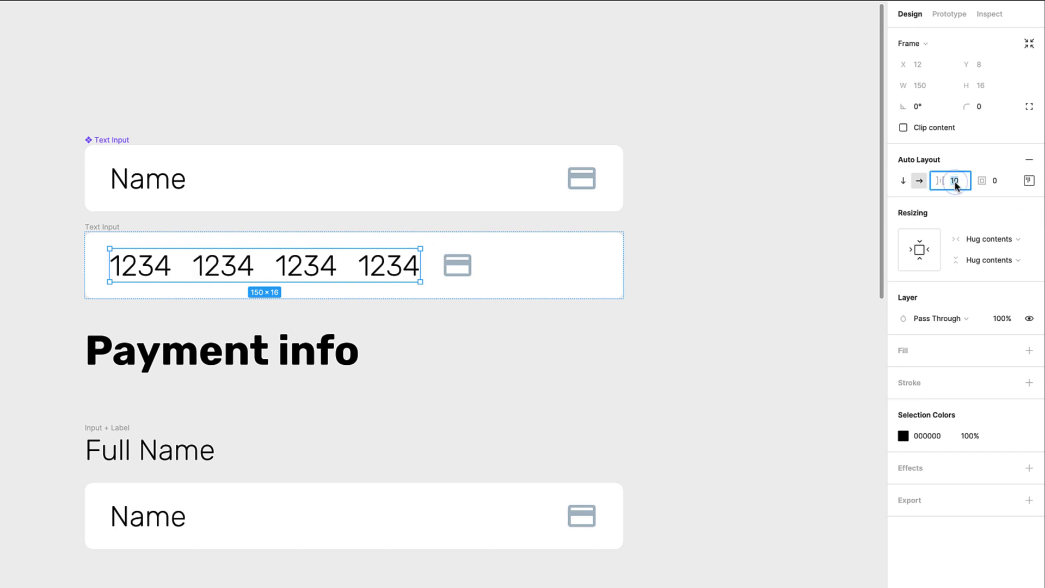
text(8)
key(Return)
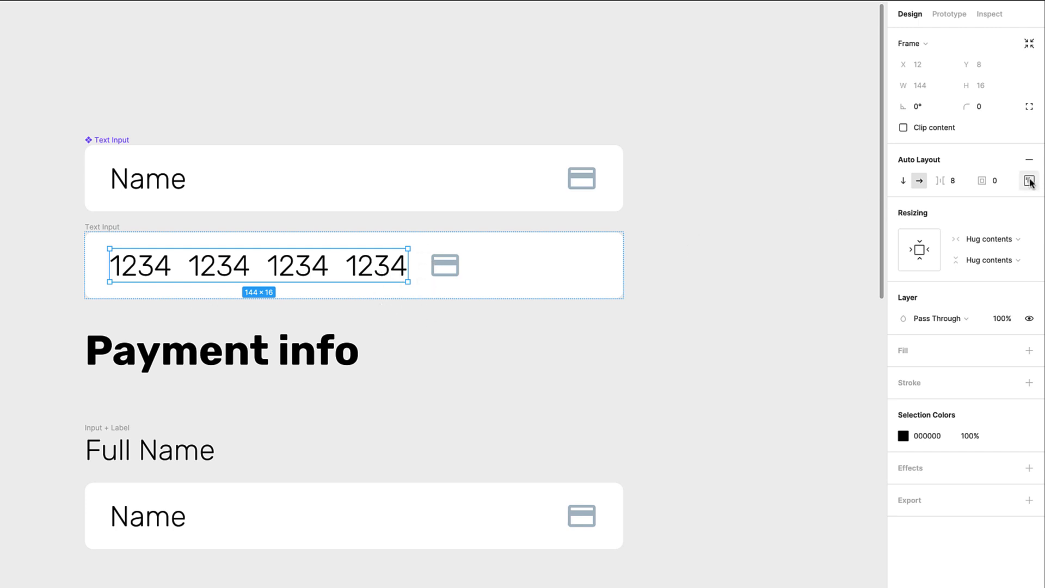
Make the nested number frame fill its container horizontally, and align its contents to the left and vertically centered.
click(1000, 246)
click(996, 254)
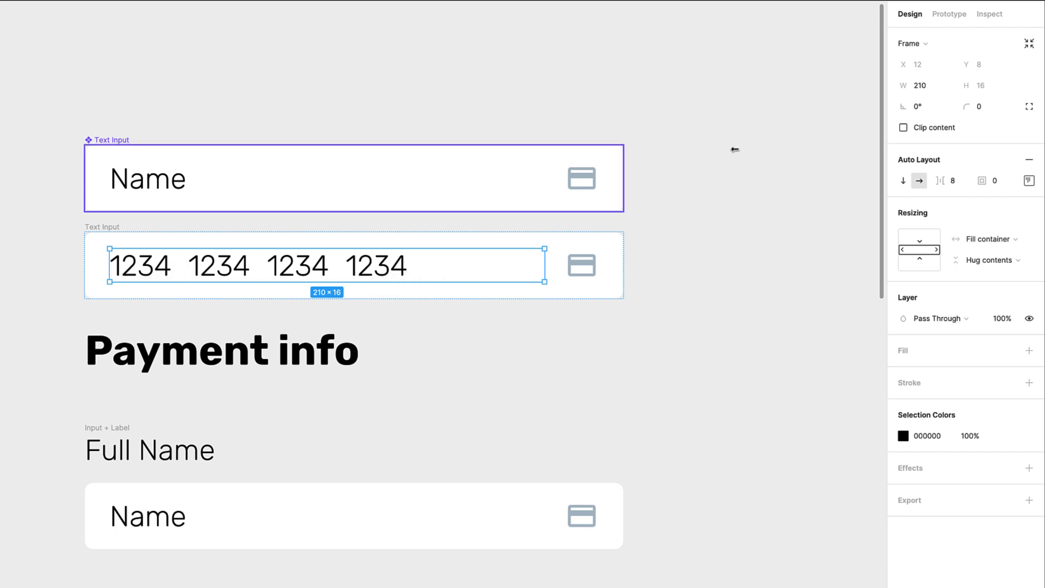
click(1030, 183)
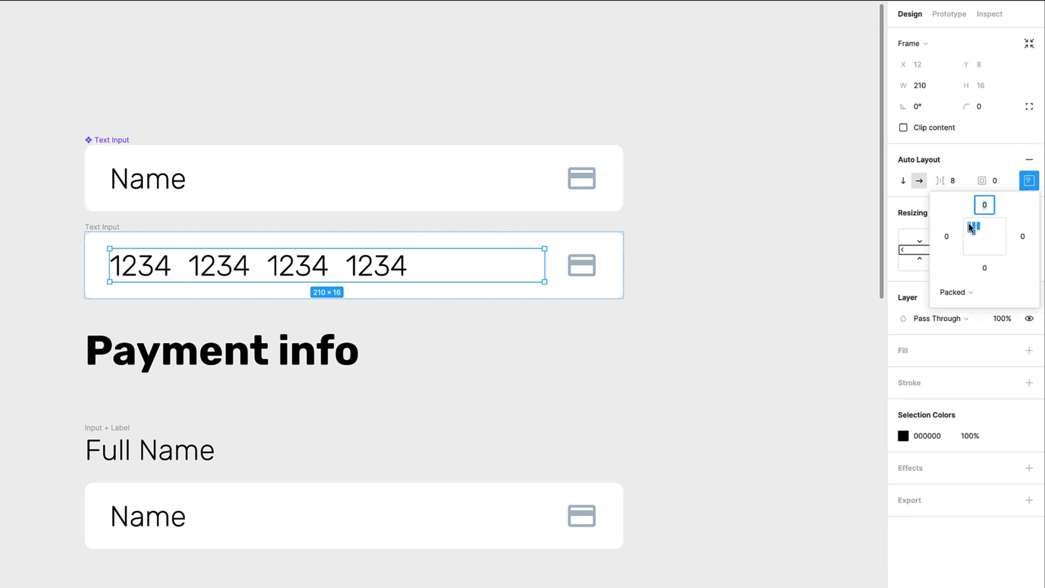
click(975, 242)
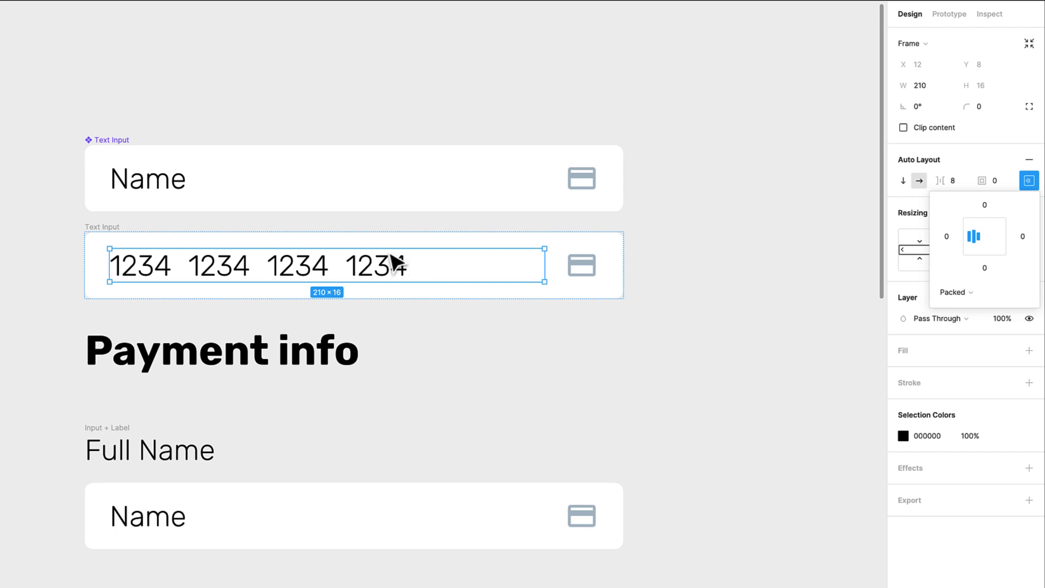
Try centering the number groups horizontally in their frame, and restore the left-center alignment.
click(996, 237)
click(986, 241)
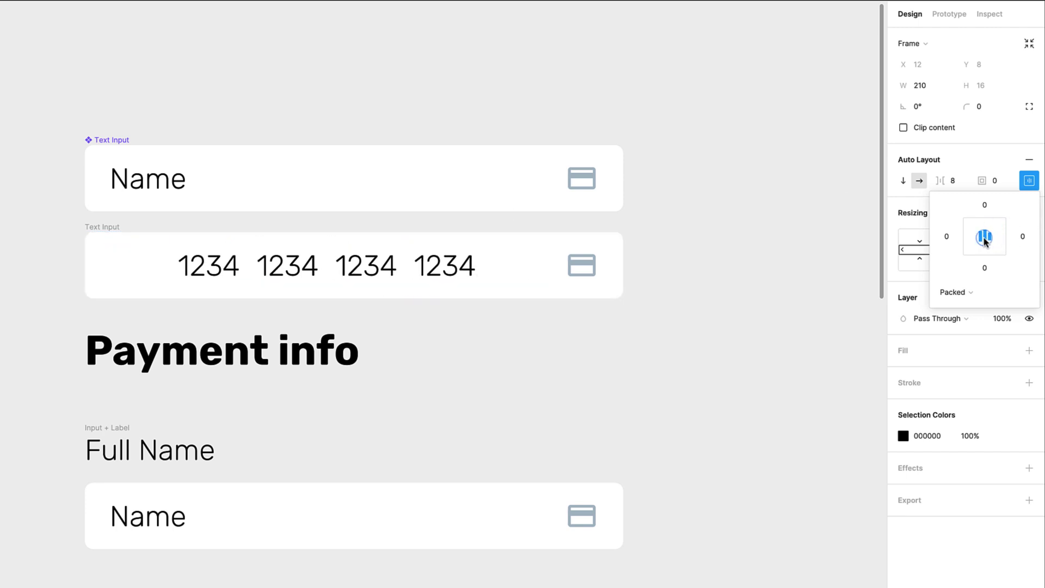
click(970, 240)
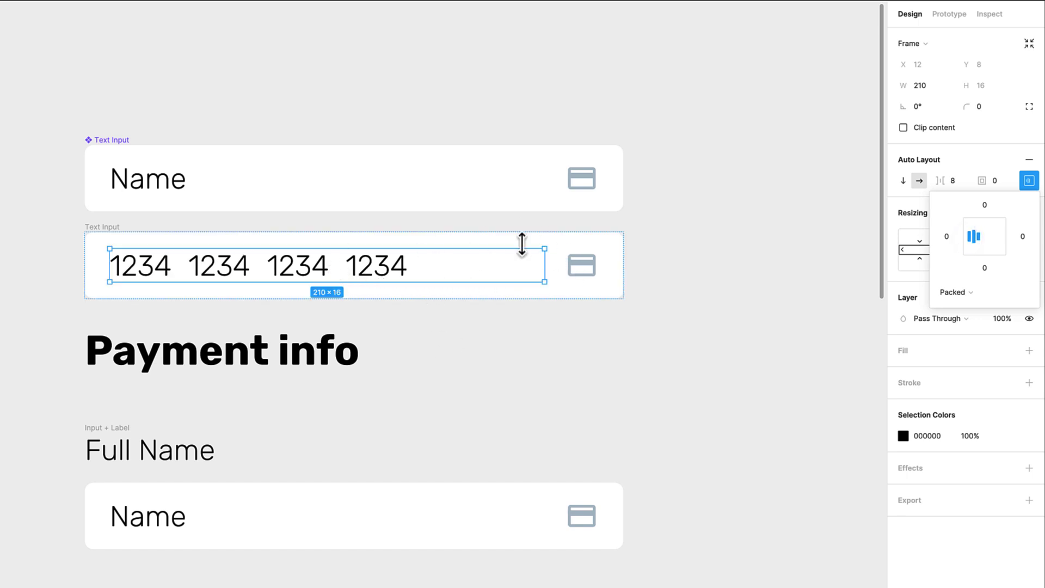
click(896, 281)
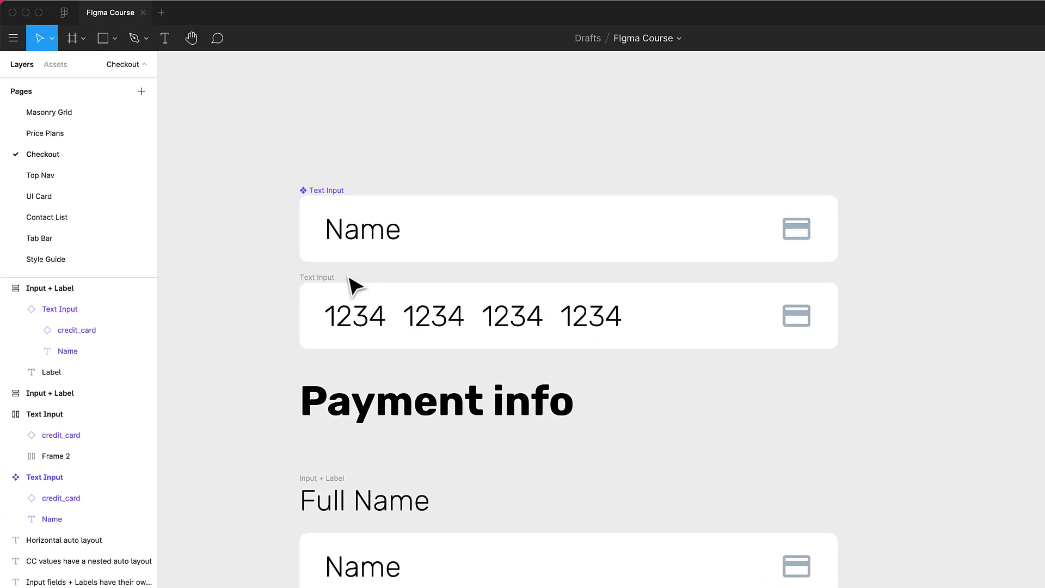
Rename the detached Text Input frame that holds the number groups to Text Input CC.
click(109, 228)
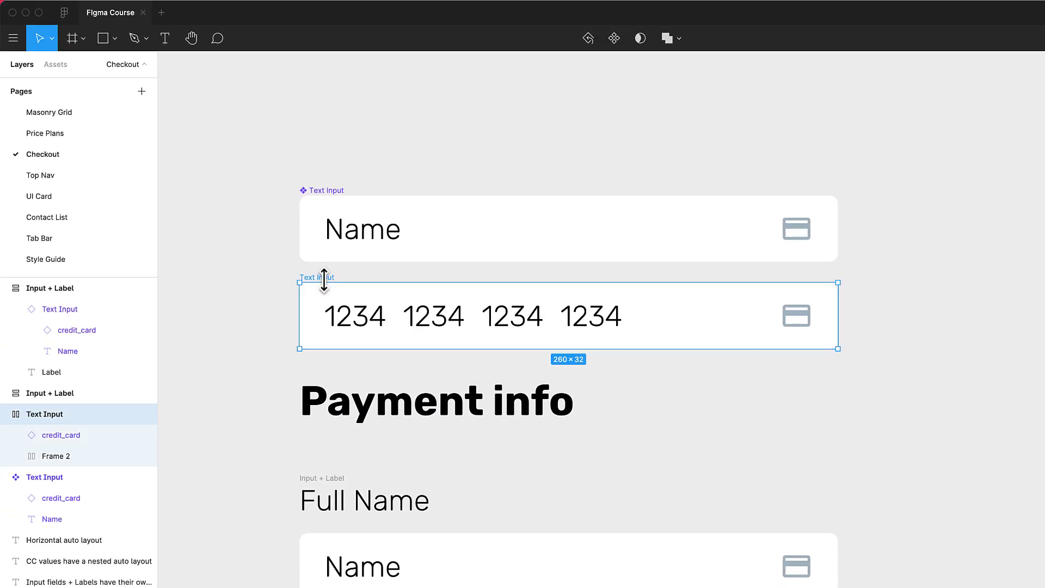
key(super+r)
key(Right)
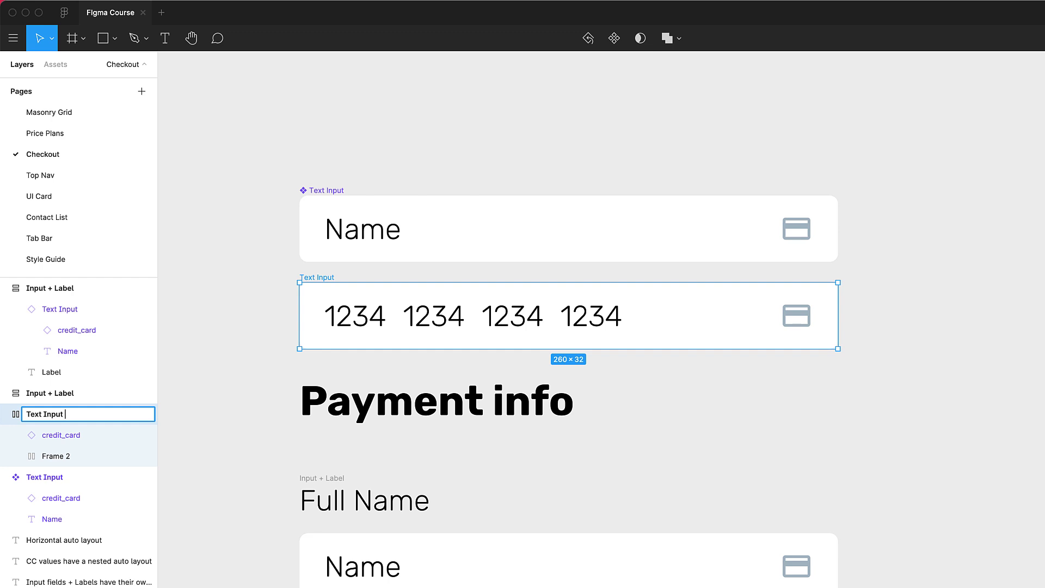
key(Return)
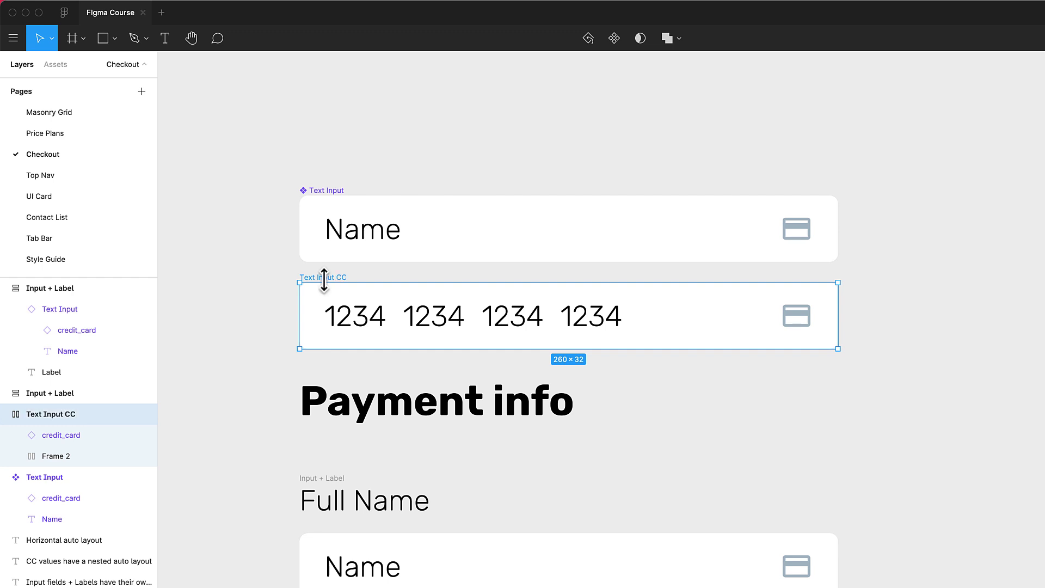
Turn the Text Input CC frame into a component and combine it with the Text Input component as variants.
click(610, 41)
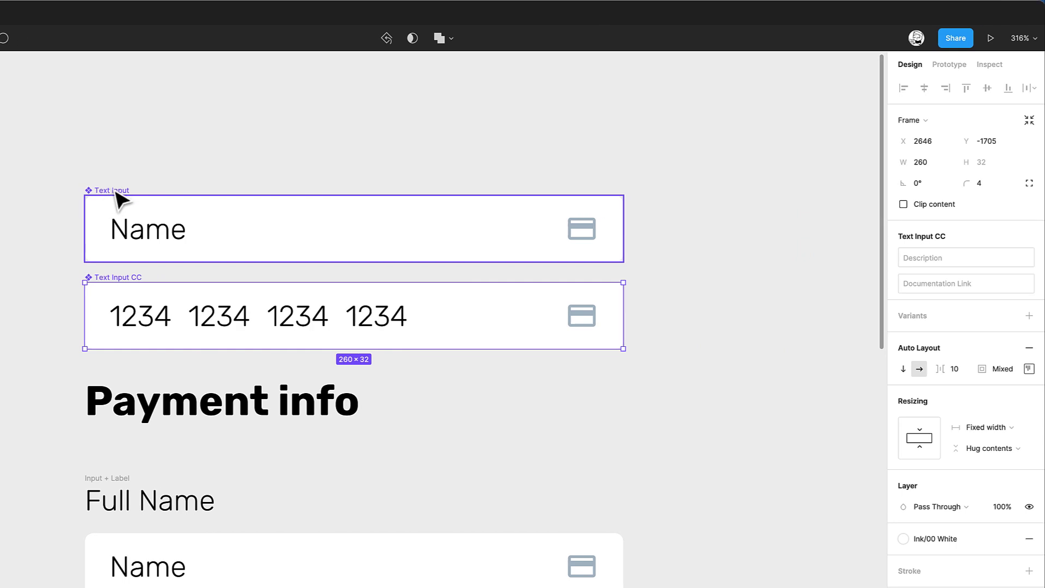
shift+click(115, 193)
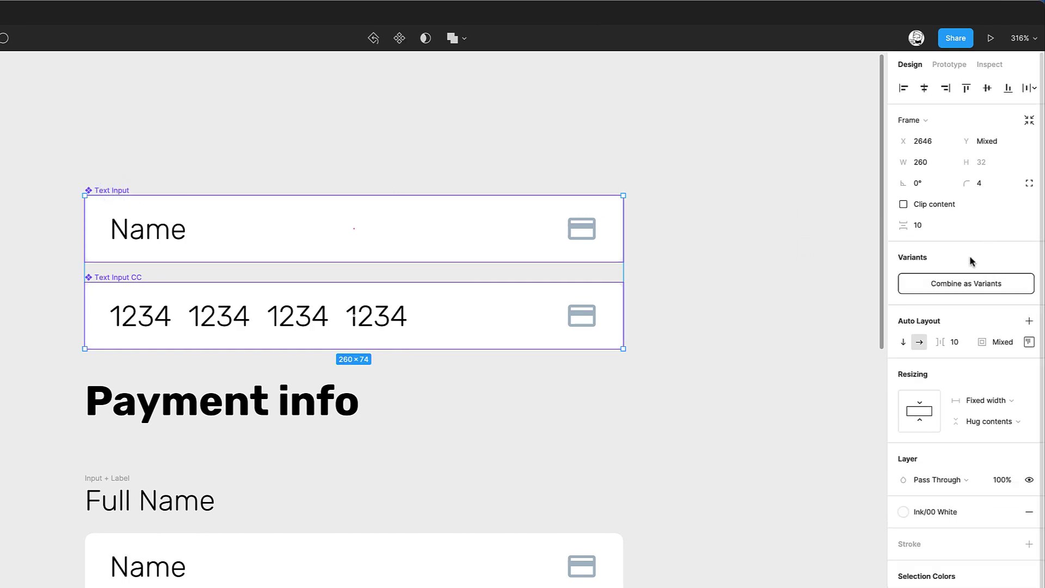
click(980, 284)
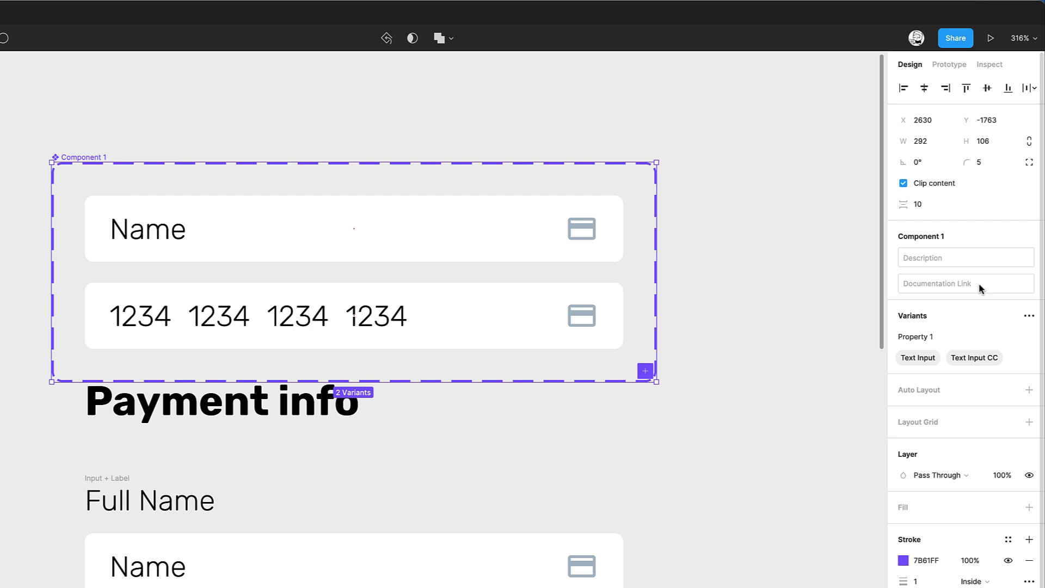
Rename the variant property to Type, and move the component set up so it clears the Payment info heading.
click(937, 338)
double_click(938, 337)
key(Return)
scroll(93, 153, down, 5)
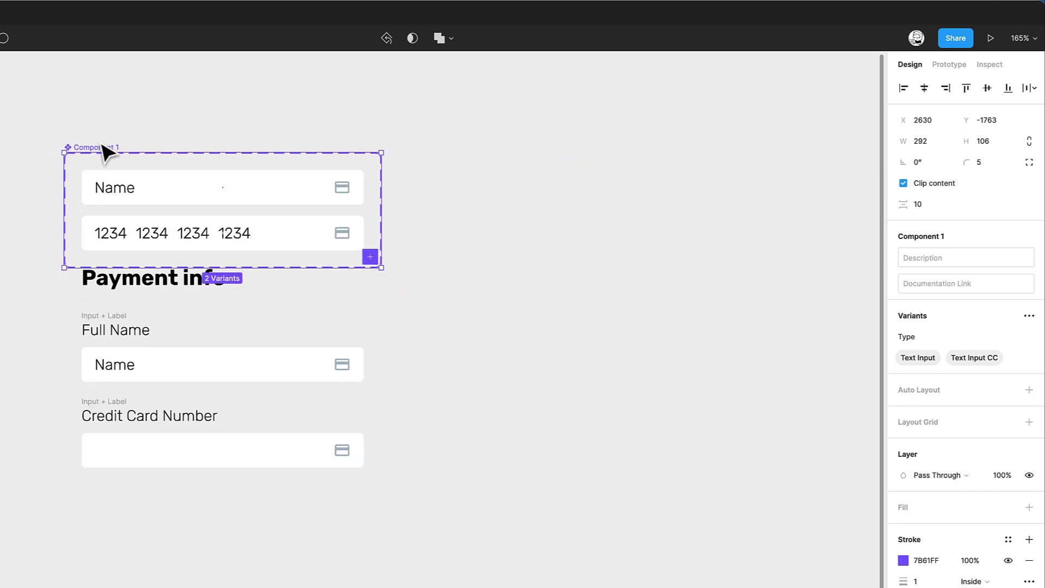
drag(109, 153, 109, 84)
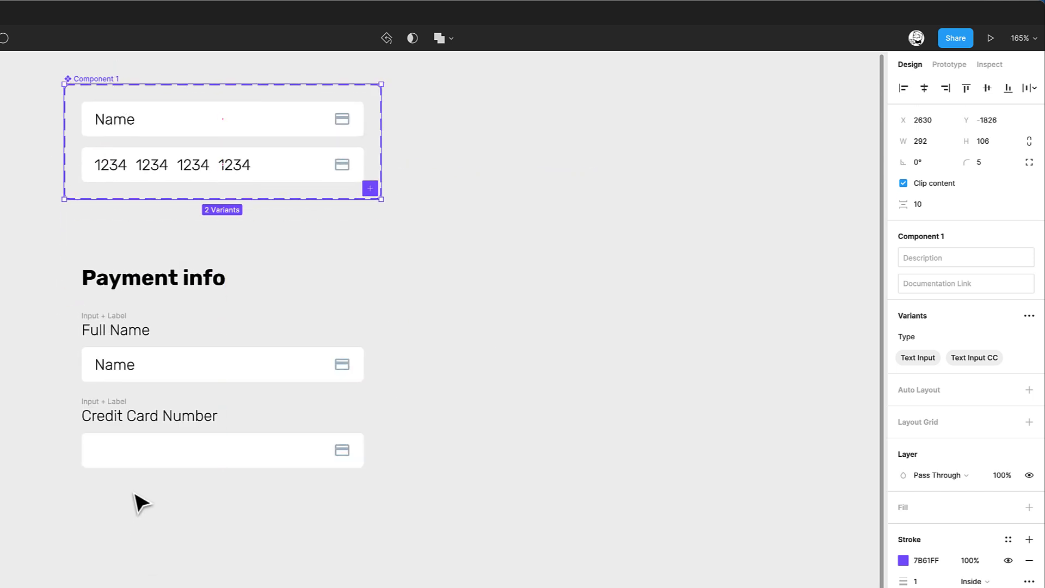
Switch the input under the Credit Card Number label to the Text Input CC variant.
scroll(114, 463, up, 3)
click(114, 449)
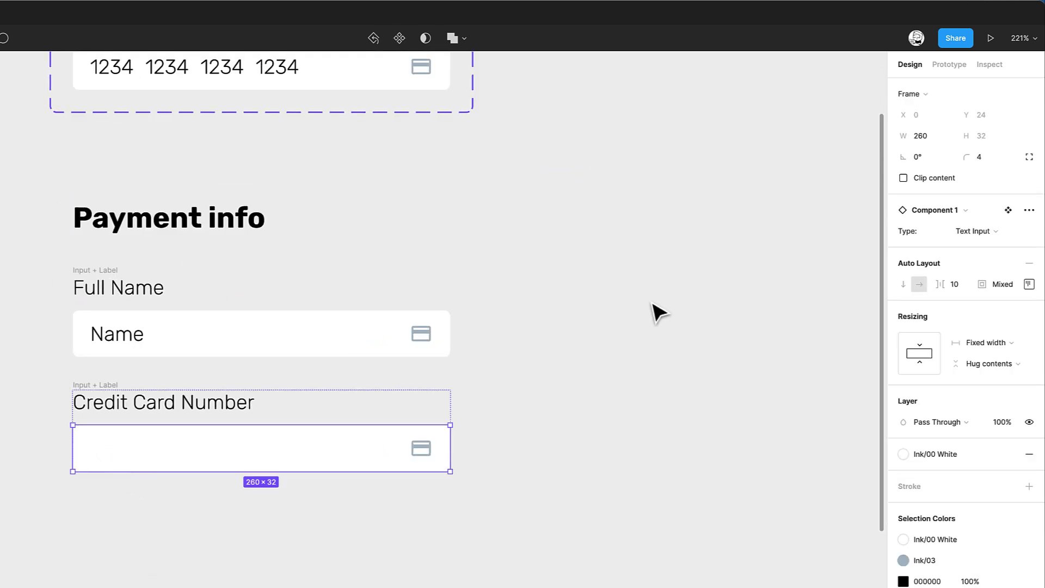
click(975, 231)
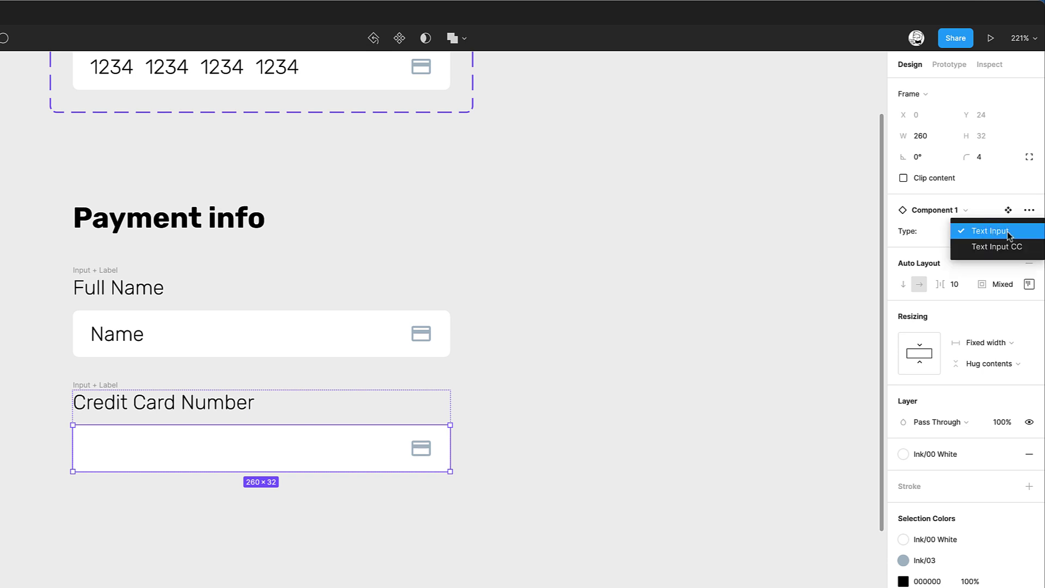
click(1013, 247)
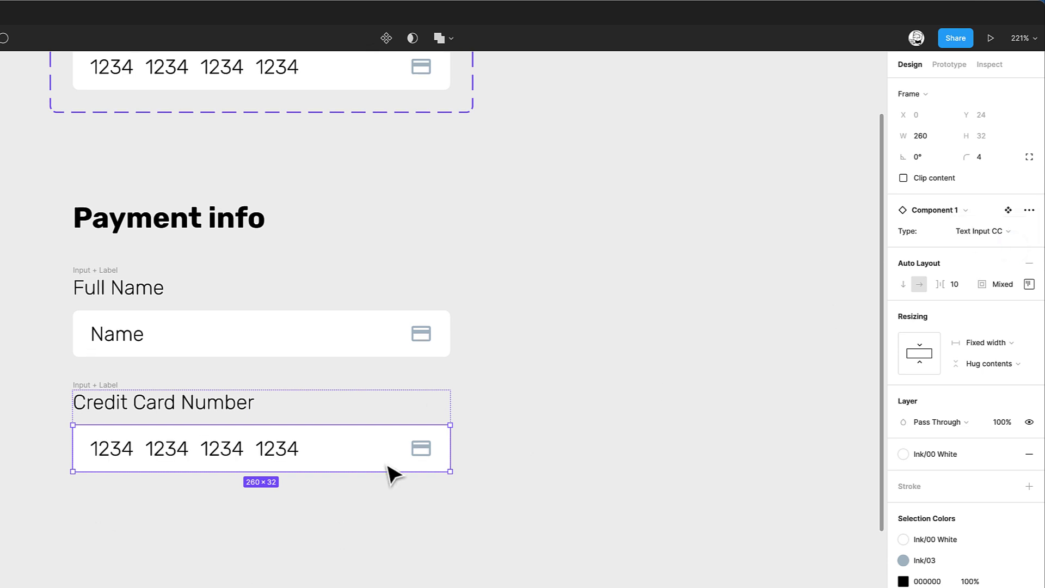
click(215, 530)
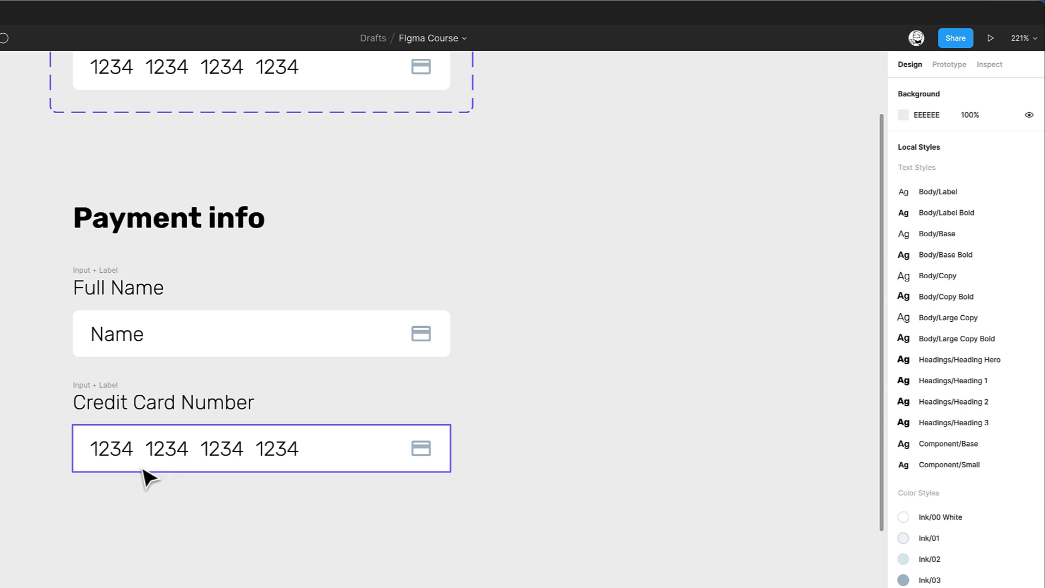
Examine the nested auto layout and resizing of the number groups and the Name text inside the component's two variants.
scroll(147, 411, up, 5)
scroll(227, 289, up, 3)
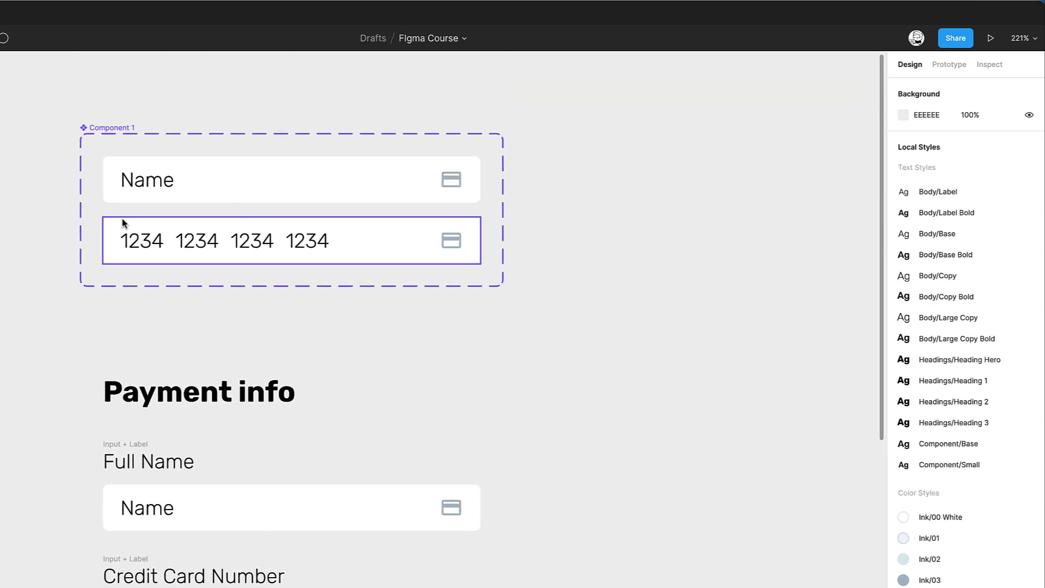
click(153, 247)
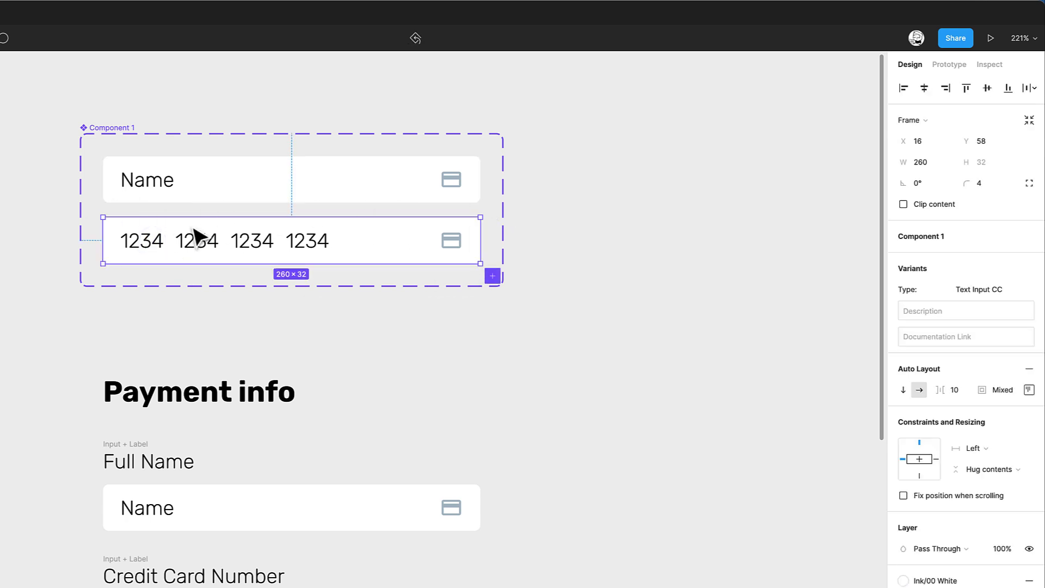
scroll(196, 234, up, 3)
double_click(185, 251)
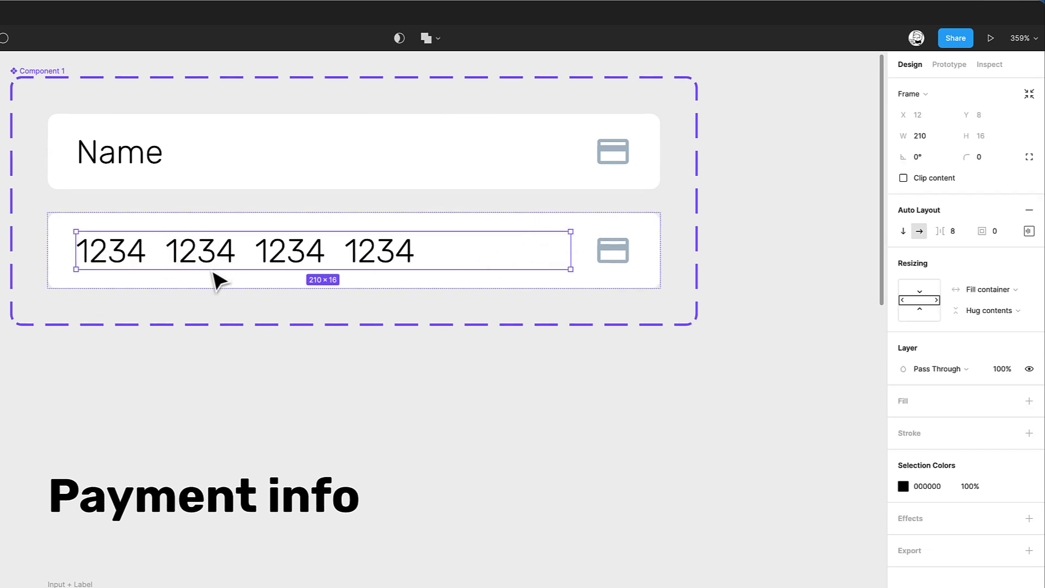
scroll(376, 269, down, 5)
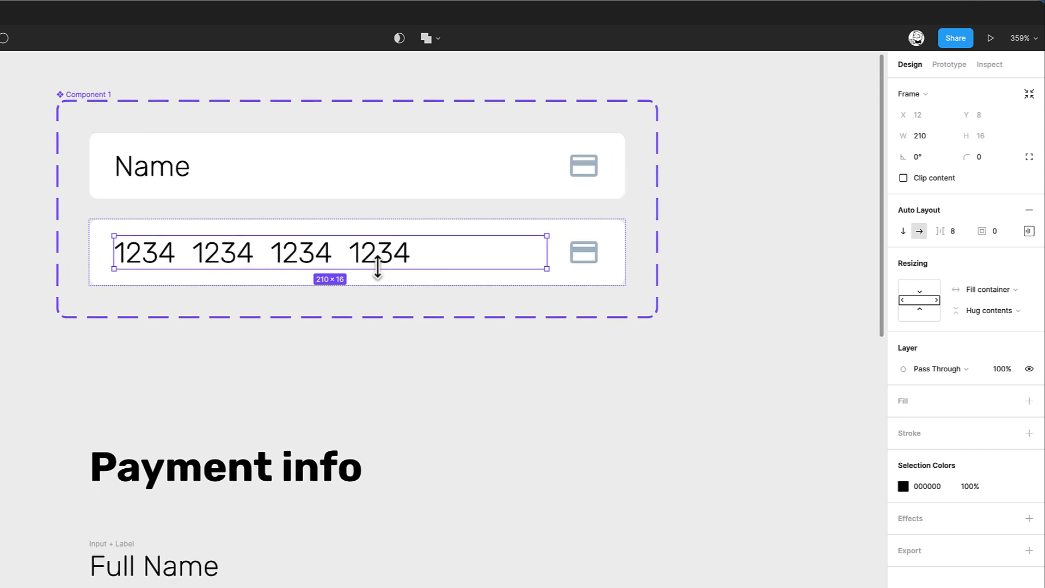
scroll(331, 268, up, 3)
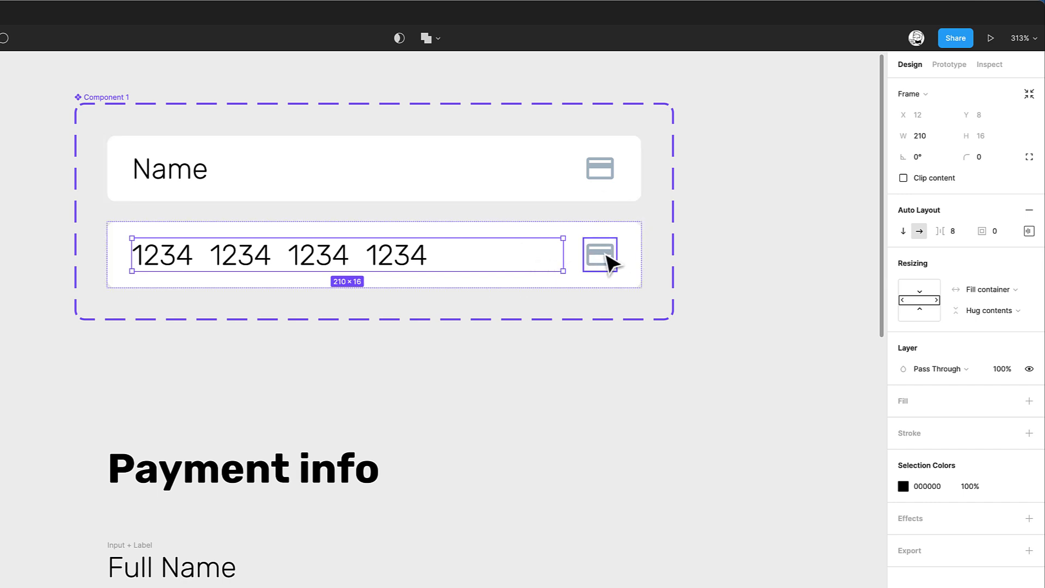
click(199, 177)
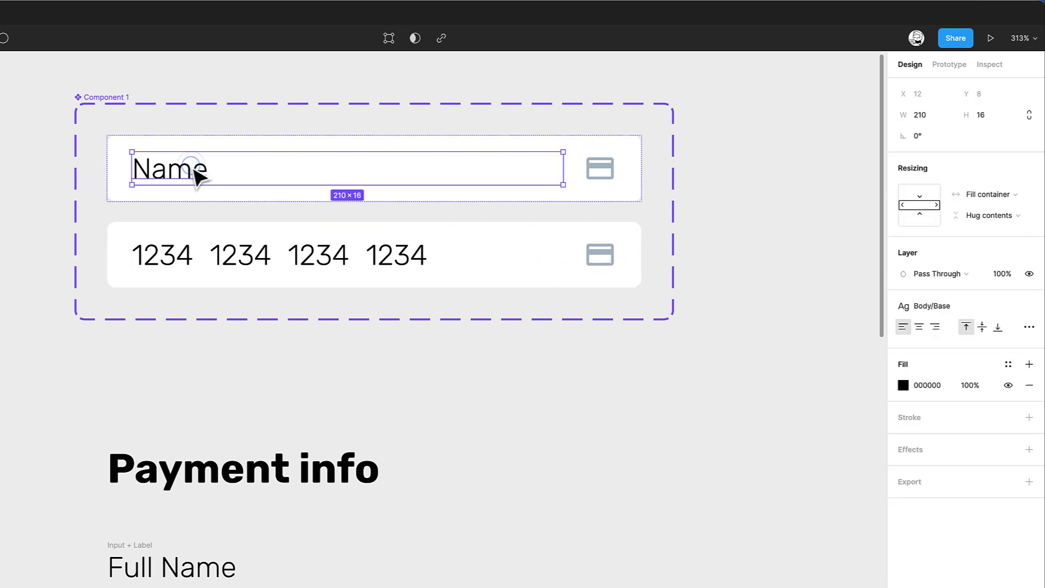
Duplicate the Full Name Input + Label frame and place the copy below the Credit Card Number field.
scroll(479, 263, down, 6)
scroll(474, 267, down, 3)
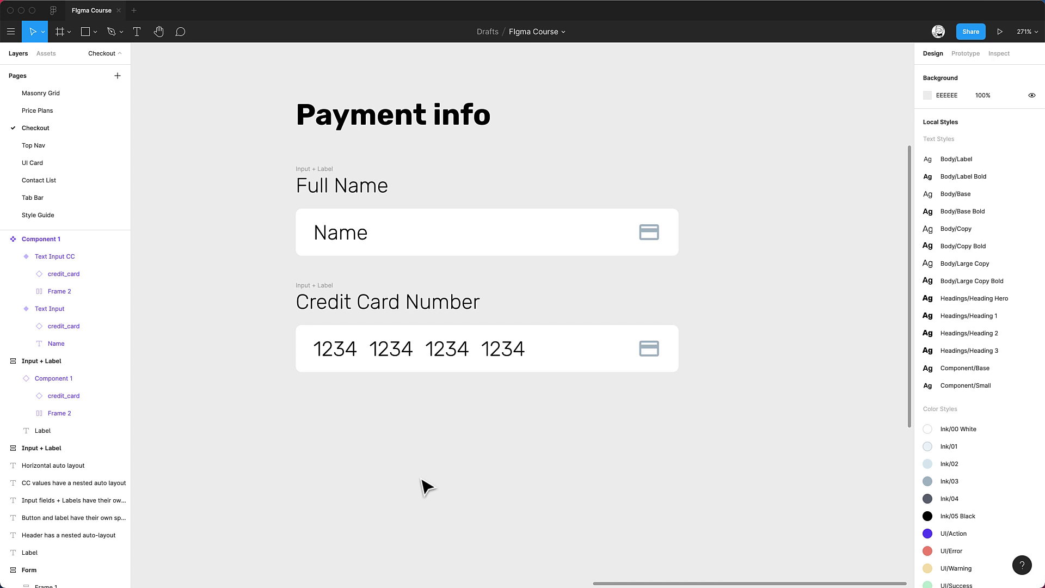
click(321, 171)
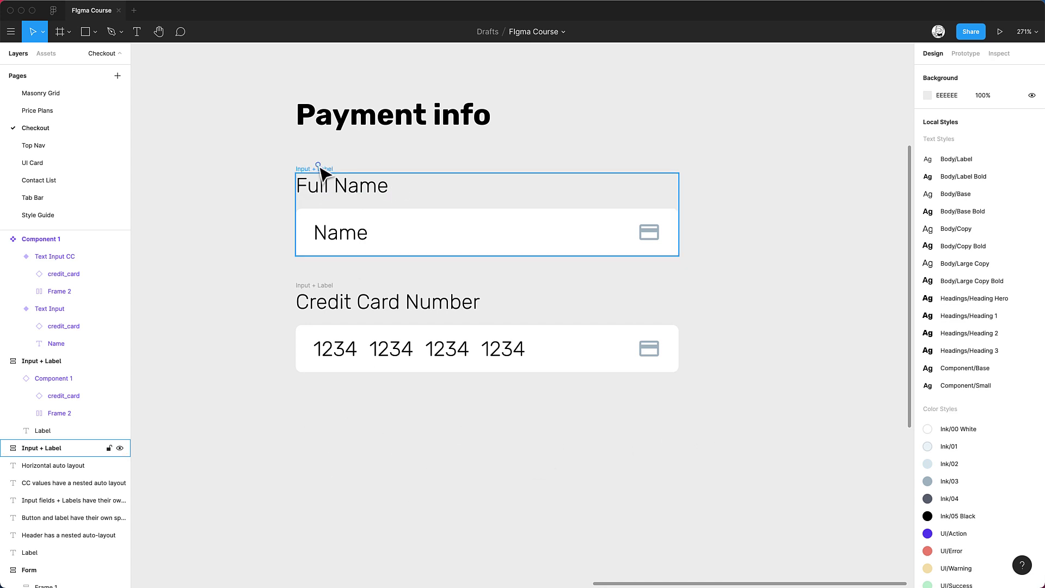
drag(325, 174, 324, 425)
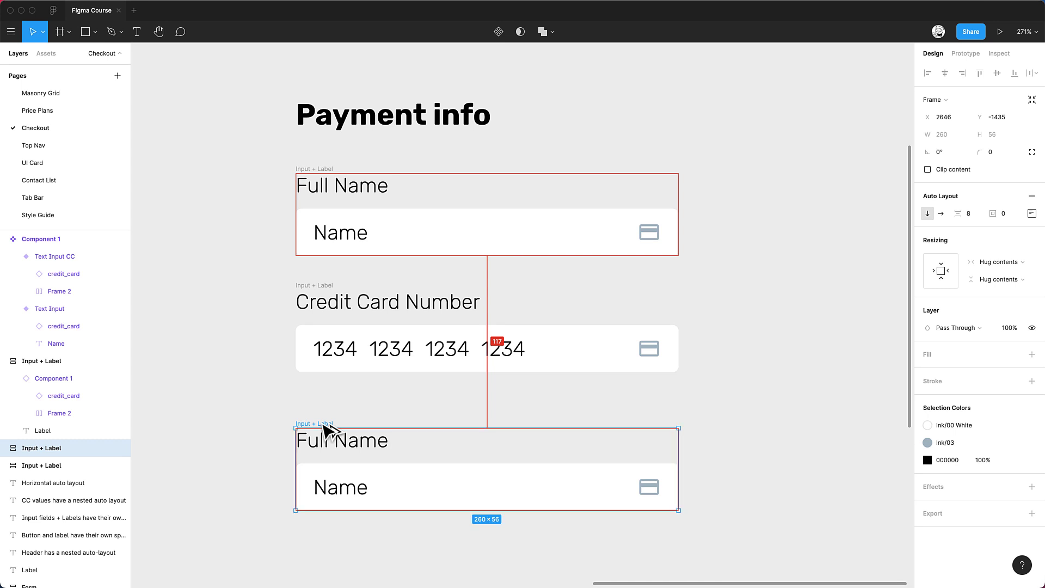
Change the duplicated field's label to Exp Date and its input text to MM/YY.
double_click(373, 448)
text(Exp Date)
key(Tab)
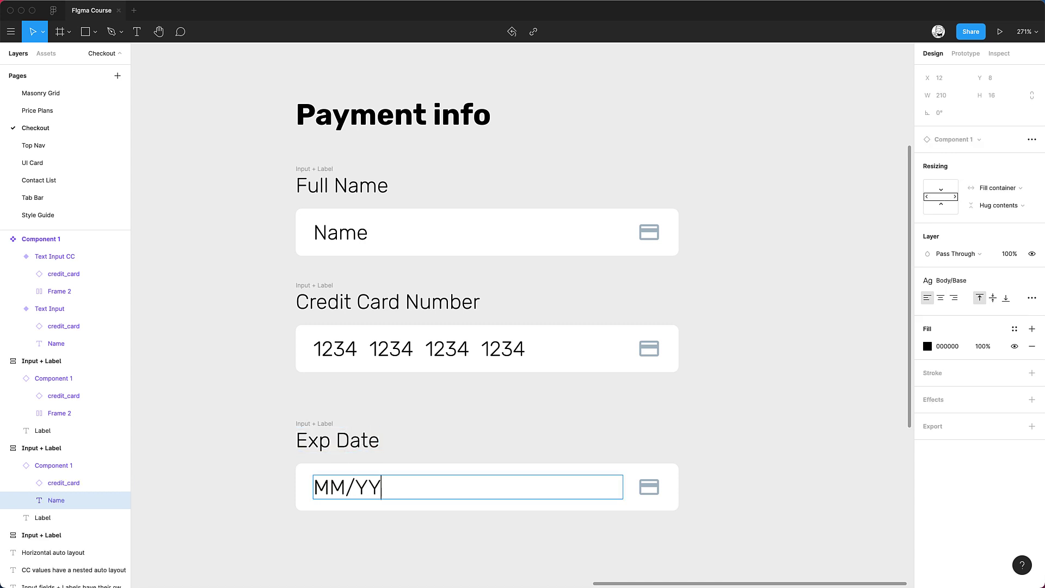
Hide the credit_card icons in the Exp Date and Full Name inputs.
click(334, 422)
click(390, 497)
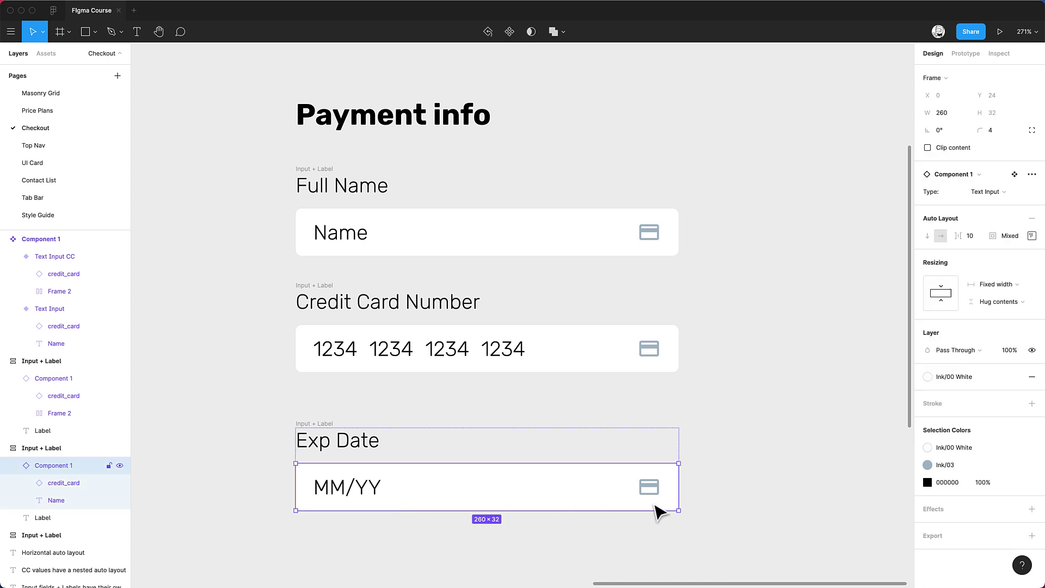
double_click(646, 490)
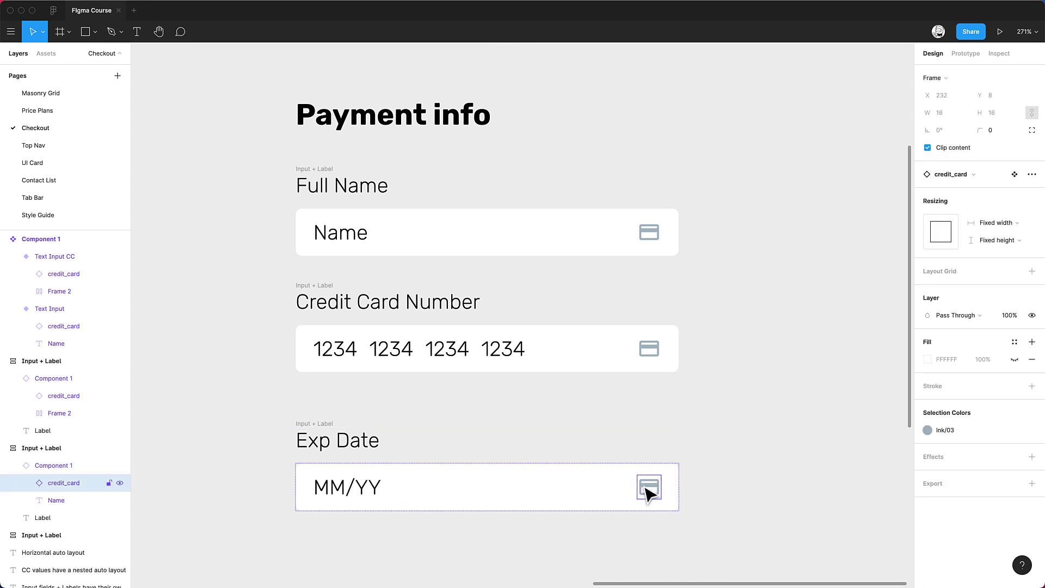
key(super+shift+h)
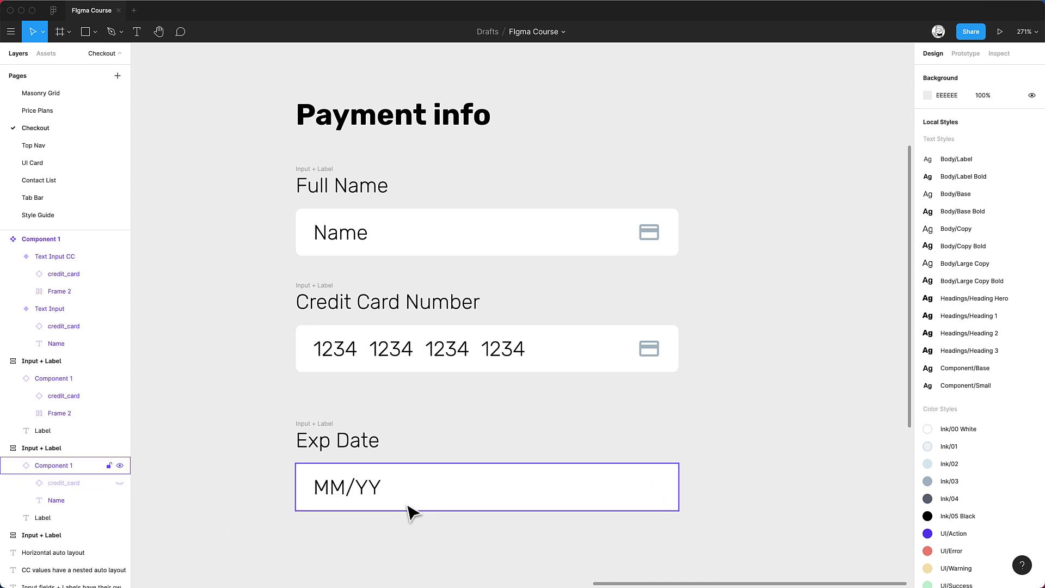
super+click(652, 239)
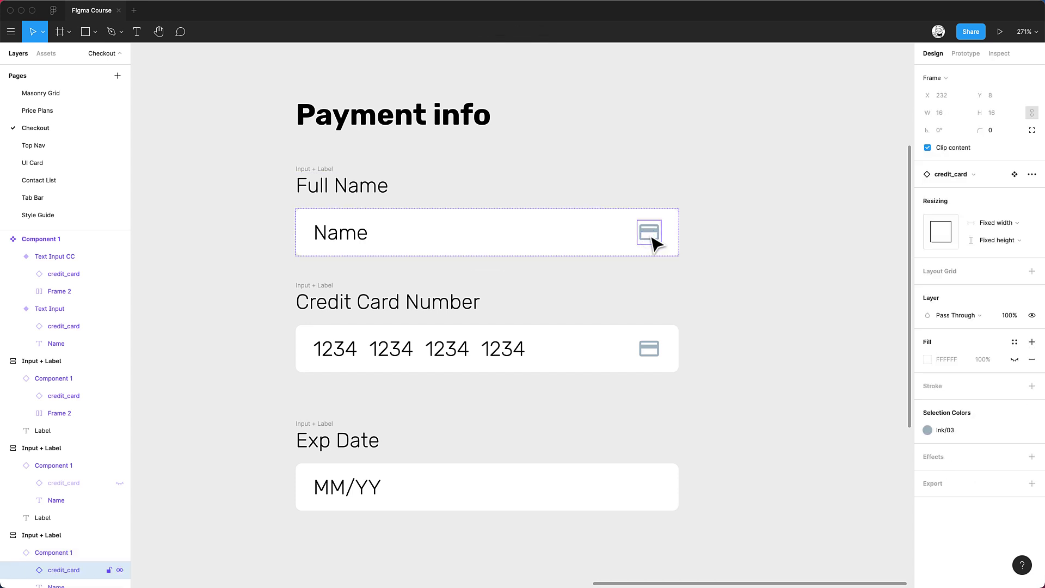
key(super+shift+h)
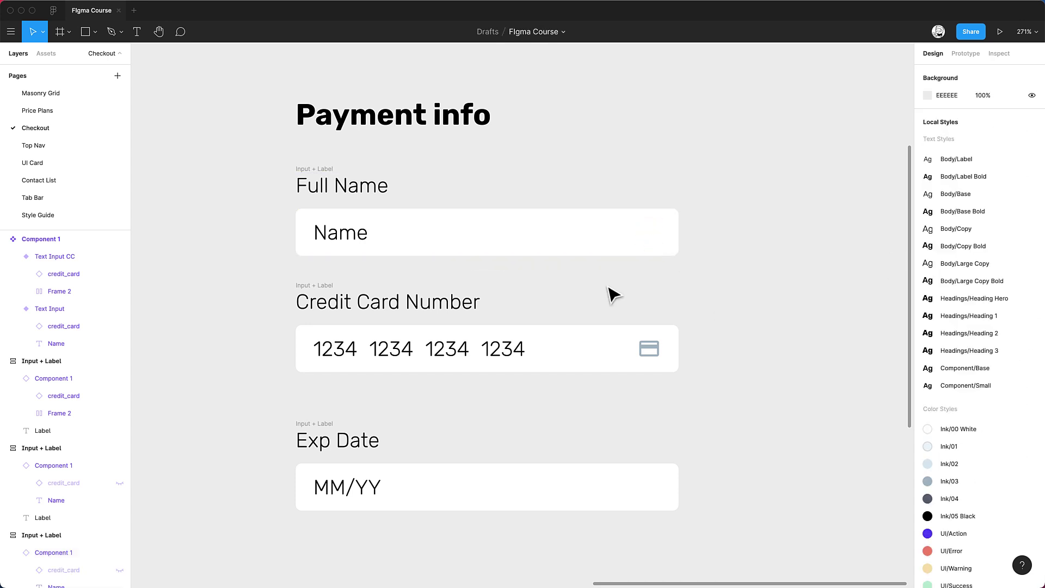
click(663, 243)
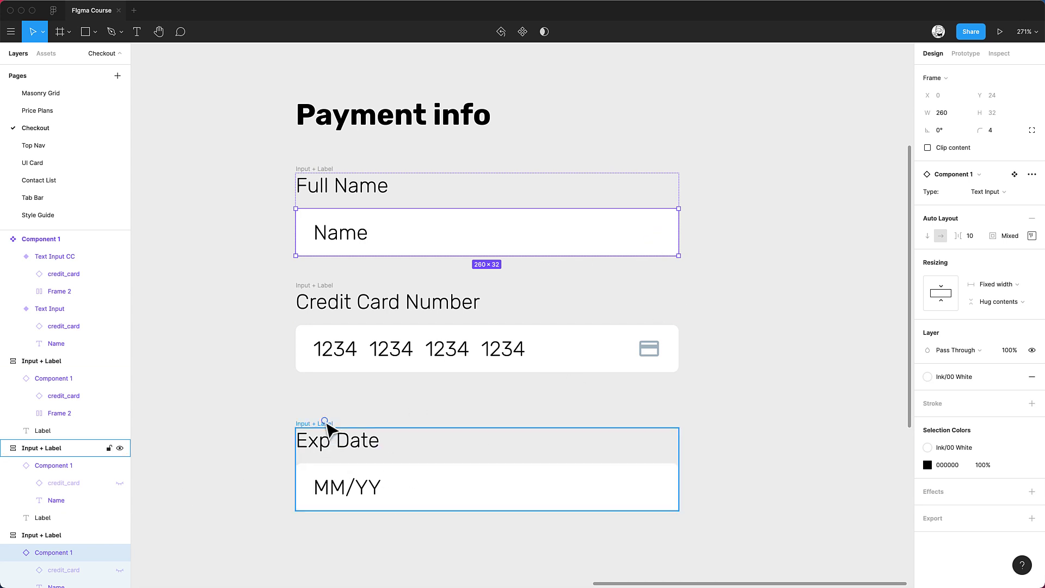
Duplicate the Exp Date Input + Label frame and place the copy directly below the original.
click(329, 436)
scroll(397, 430, down, 3)
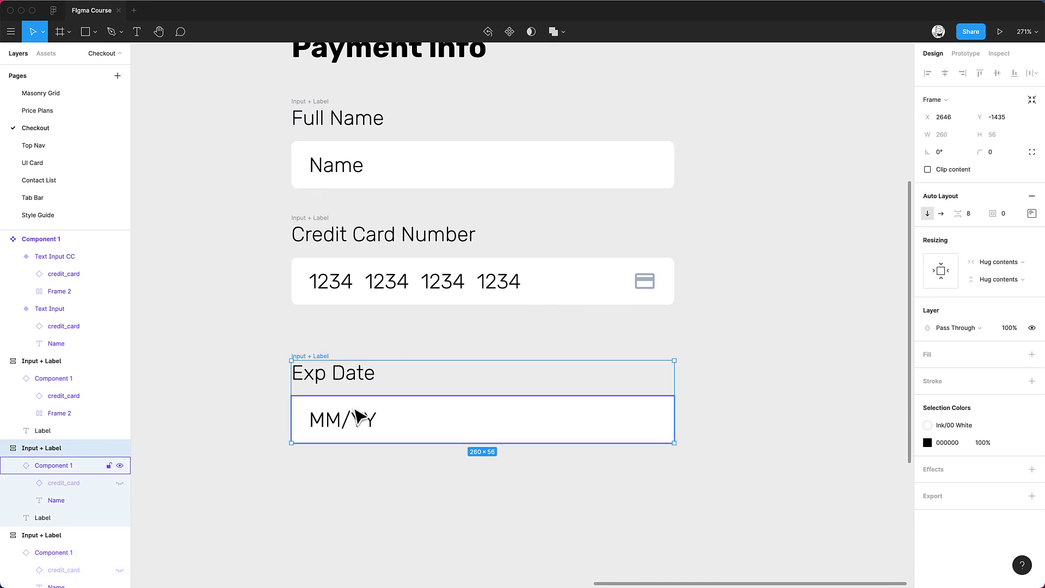
drag(316, 364, 320, 483)
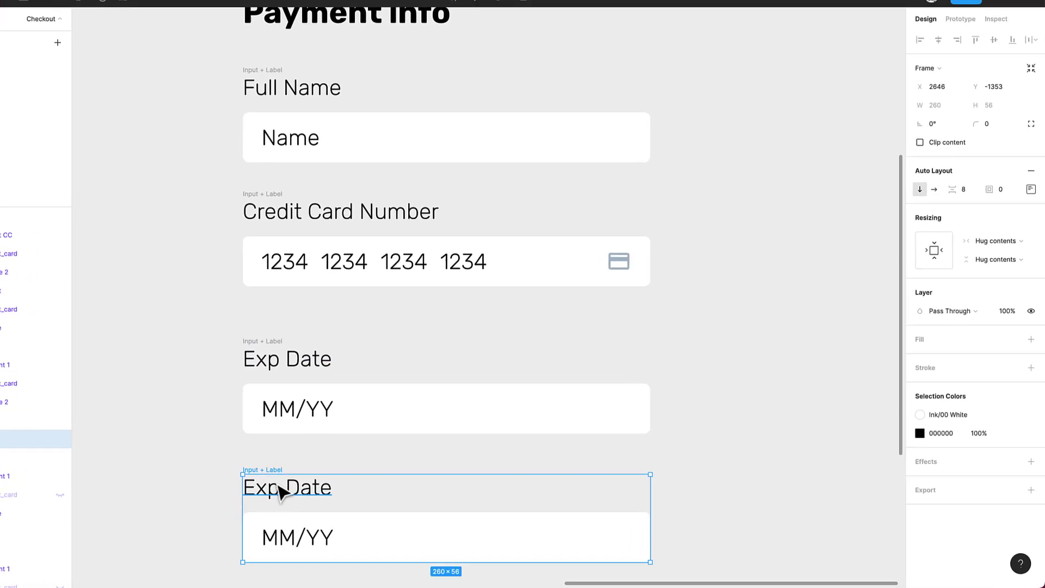
Change the duplicated field's label to CVV and its input text to three bullet characters (•••).
double_click(323, 493)
double_click(204, 481)
text(CV)
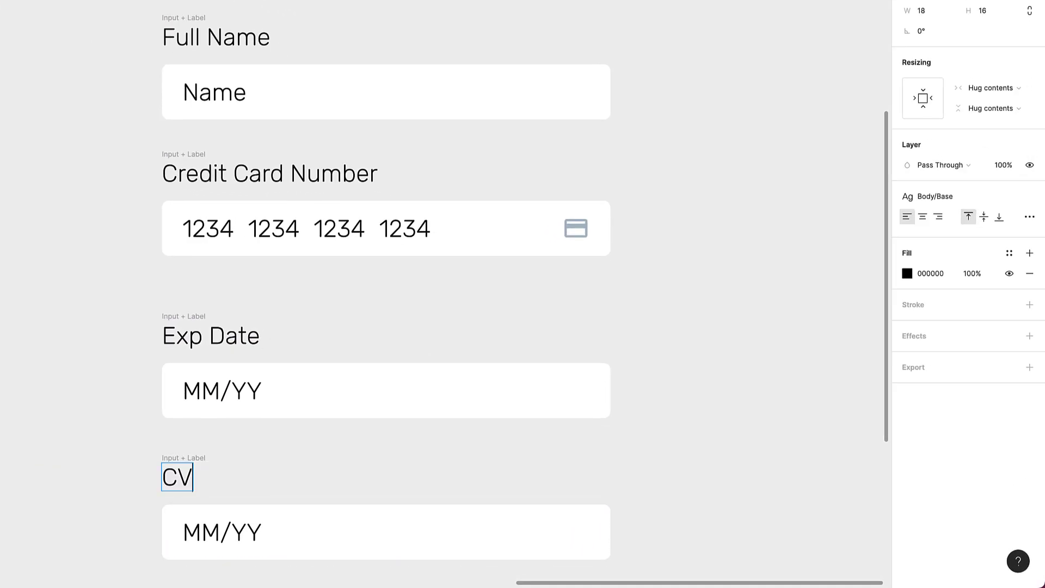
text(V)
key(Escape)
double_click(240, 533)
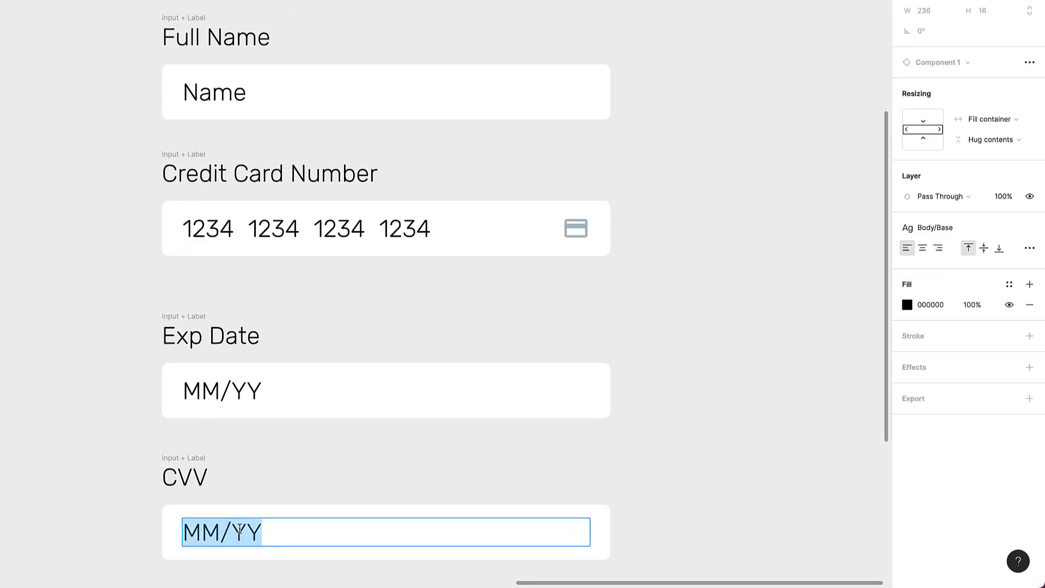
text(•)
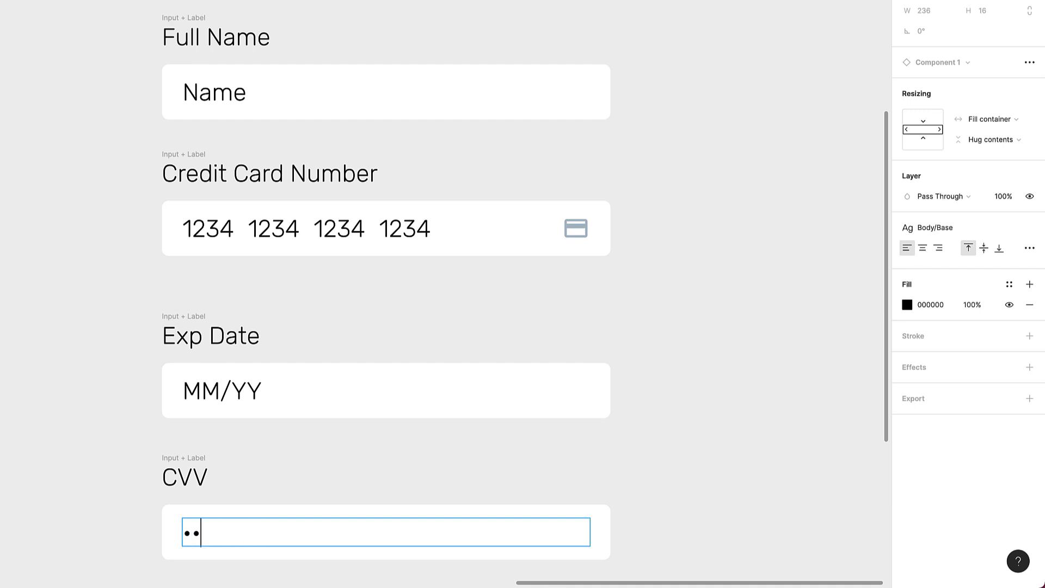
key(Escape)
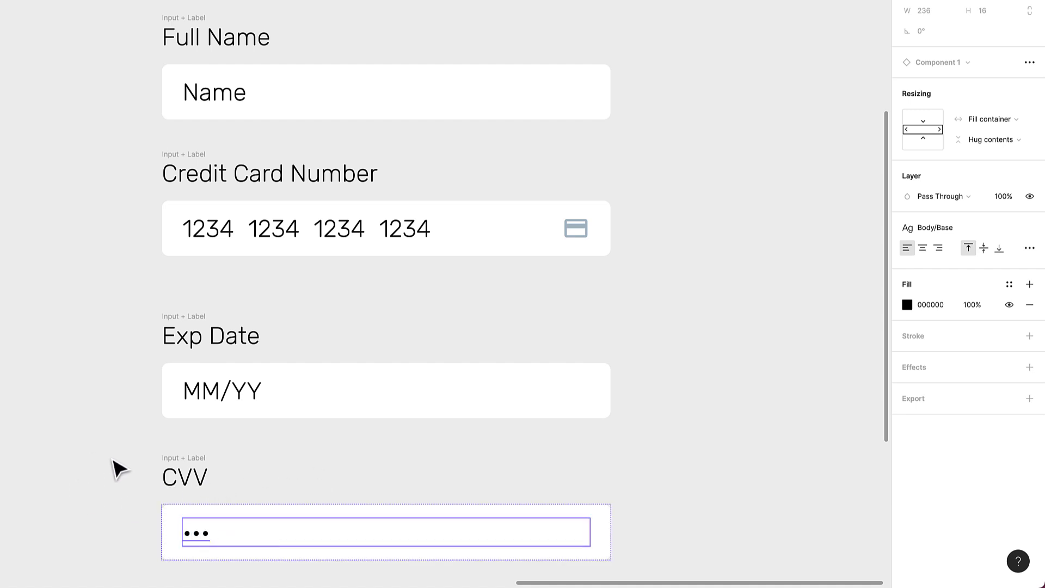
click(115, 459)
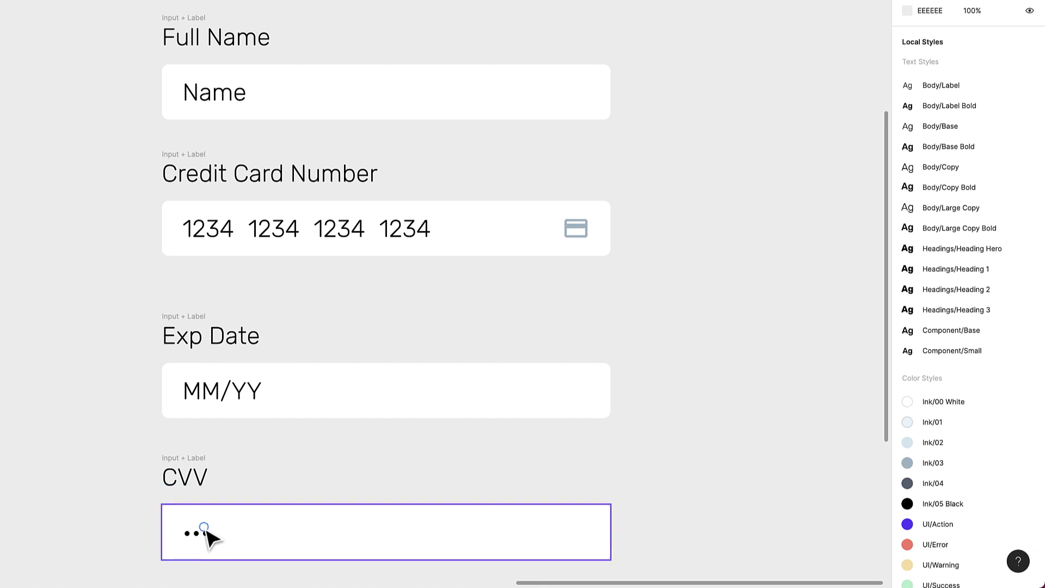
Show the icon in the CVV input again and swap its instance to the info icon.
double_click(206, 535)
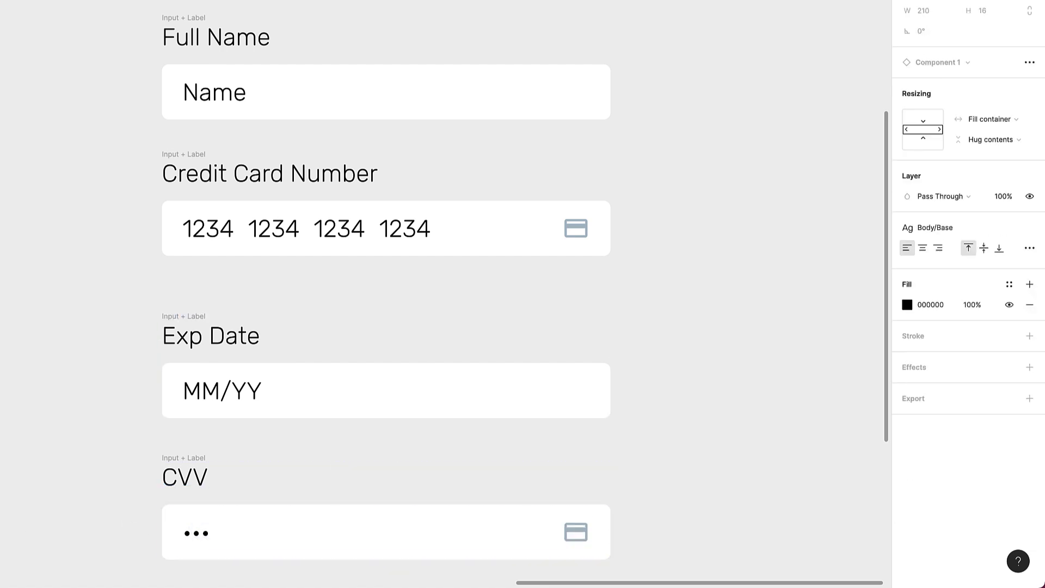
click(580, 539)
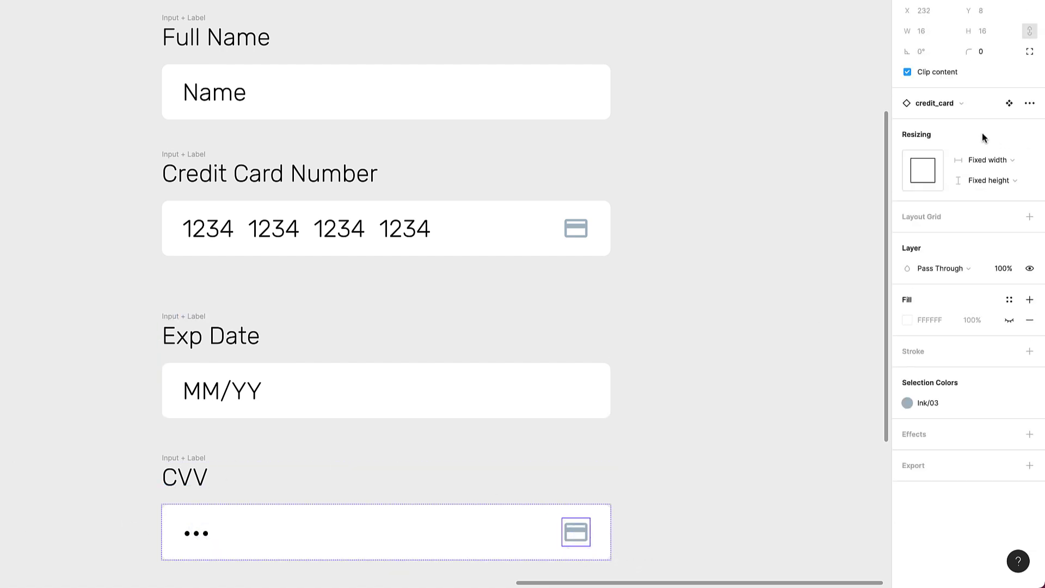
click(945, 103)
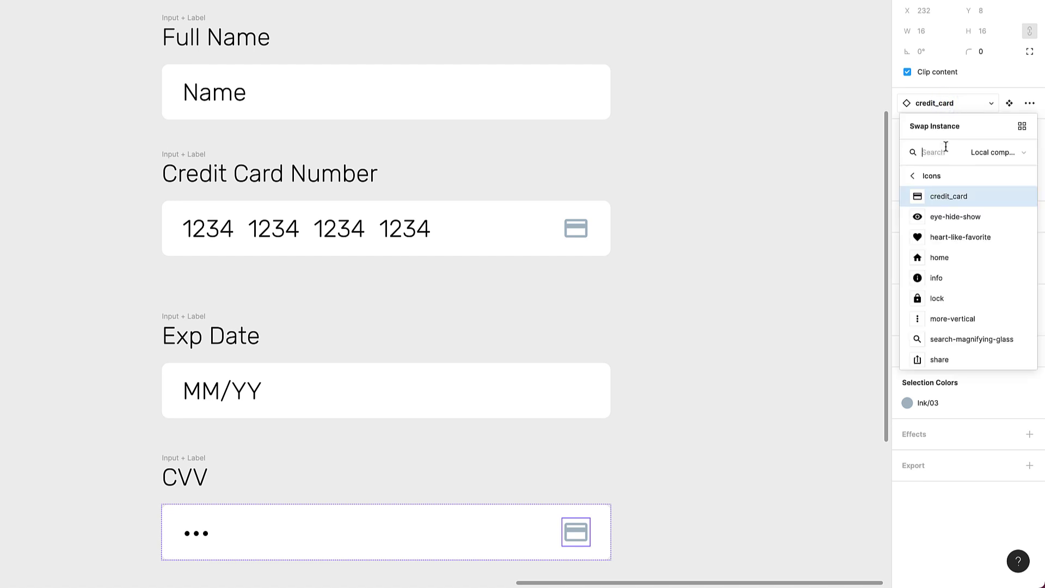
text(info)
key(Return)
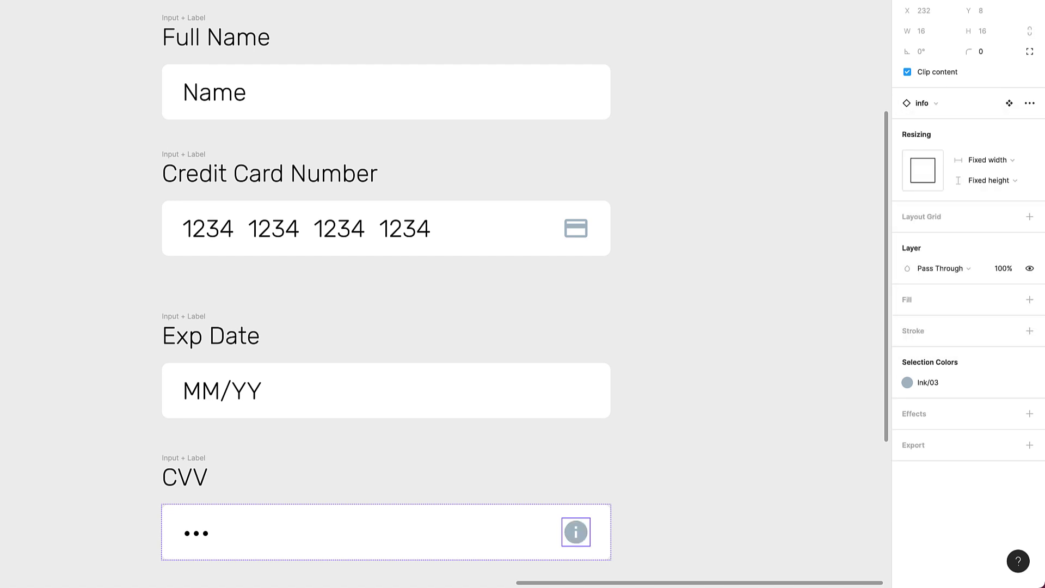
scroll(228, 491, down, 1)
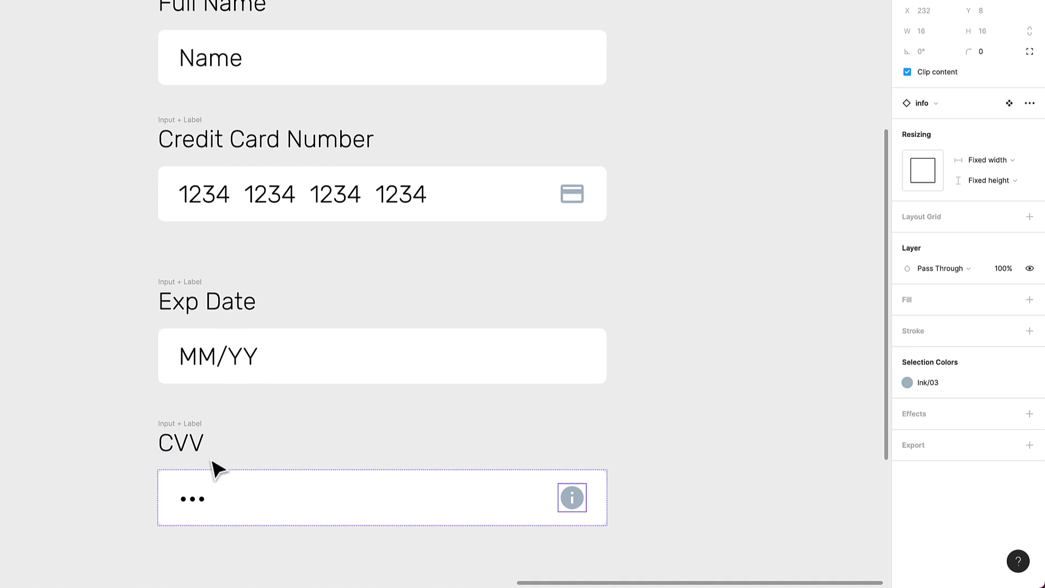
click(143, 462)
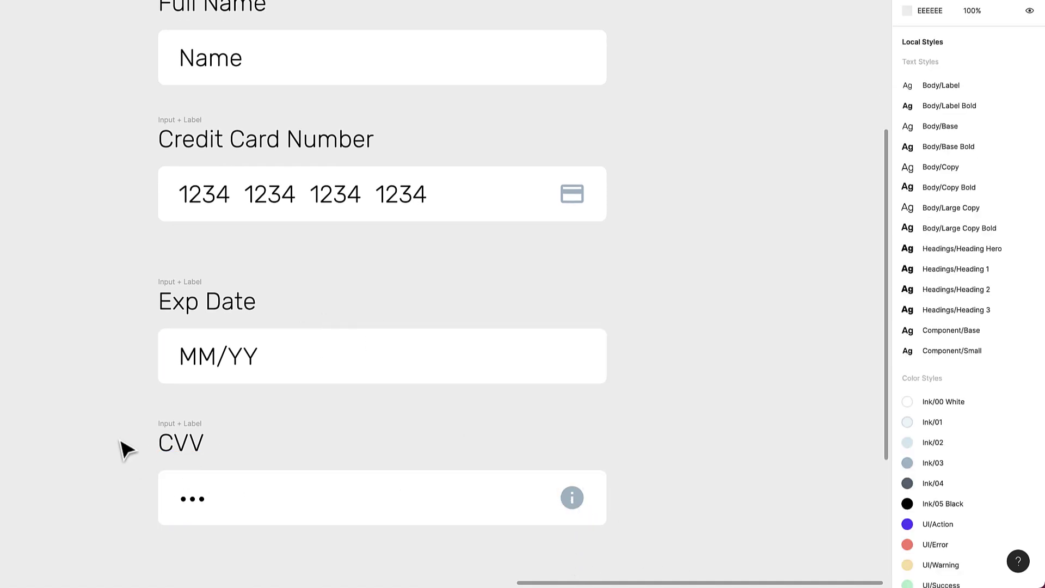
Wrap the Exp Date and CVV Input + Label frames in a shared auto layout with horizontal direction.
click(182, 424)
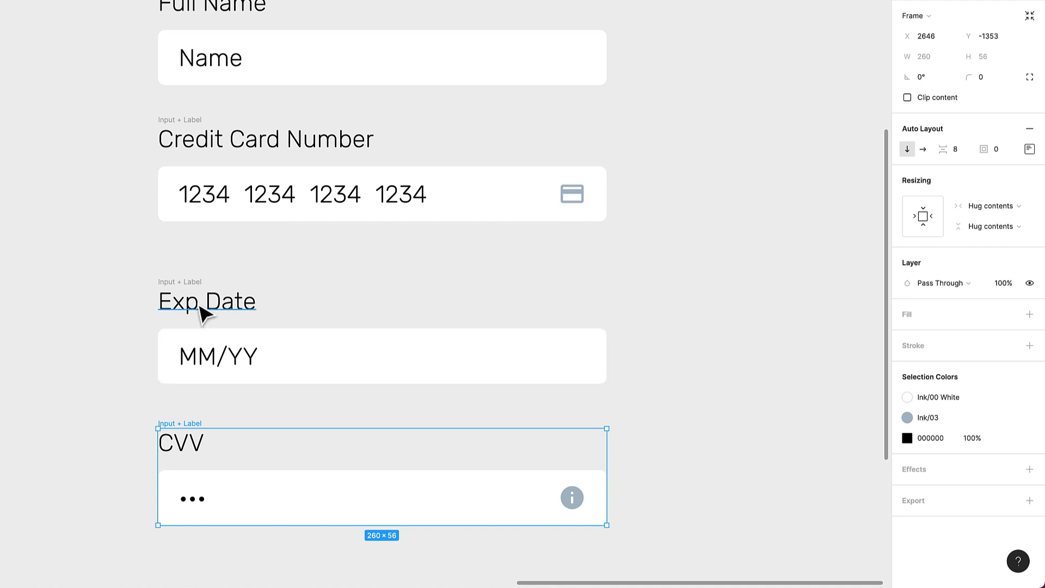
shift+click(198, 285)
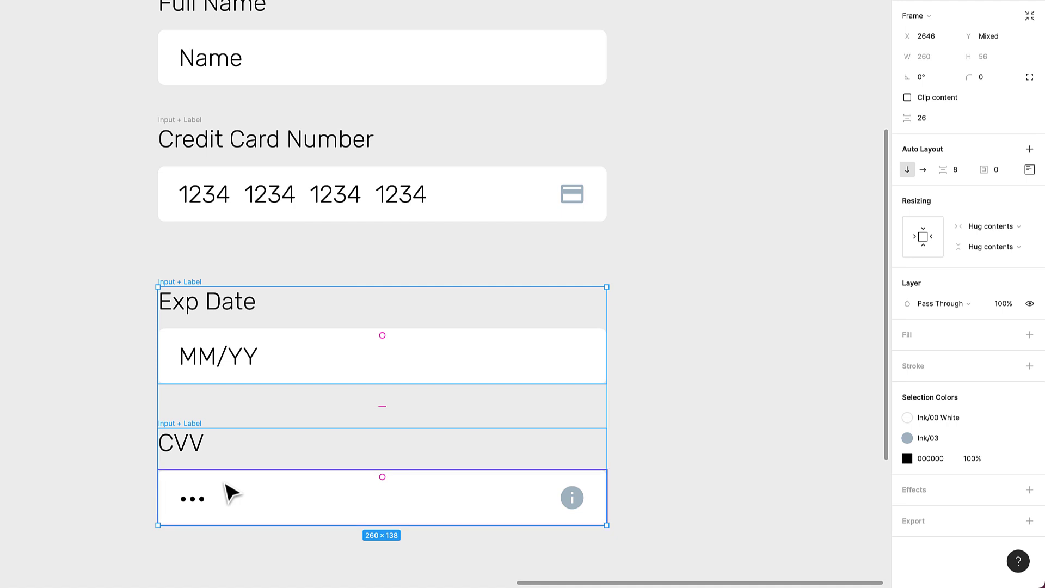
key(shift+a)
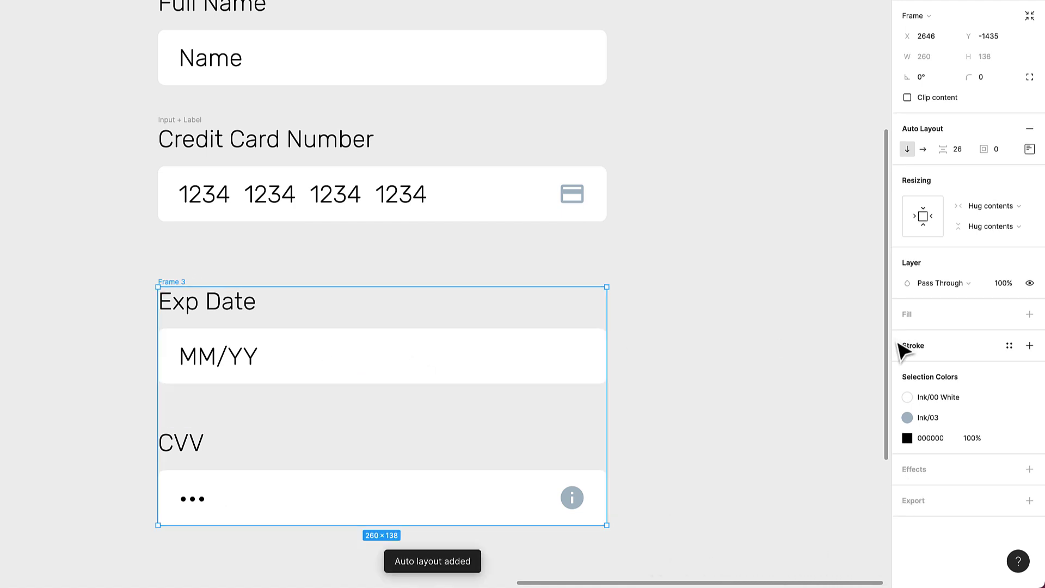
scroll(549, 399, down, 1)
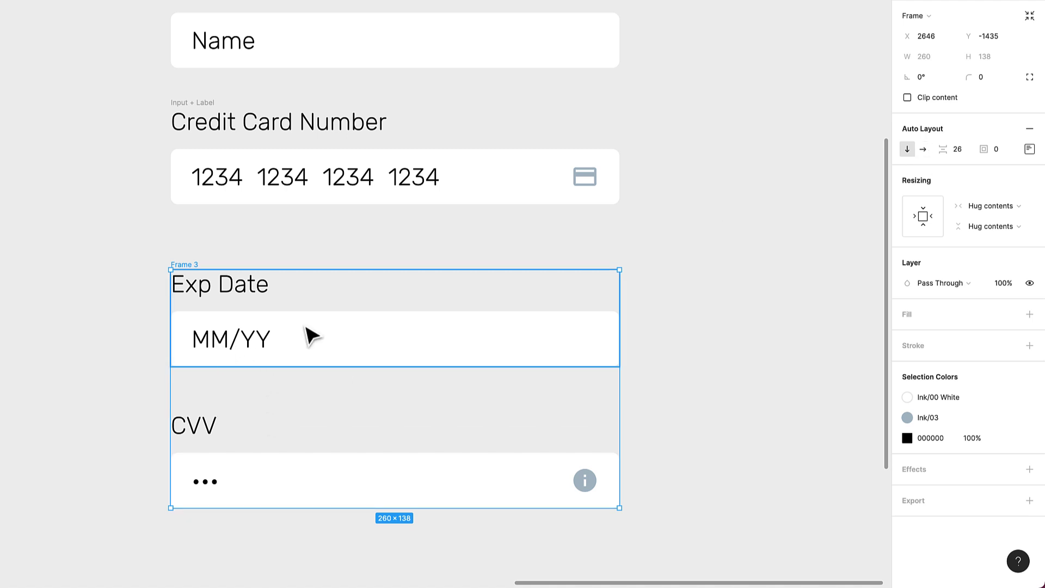
click(923, 153)
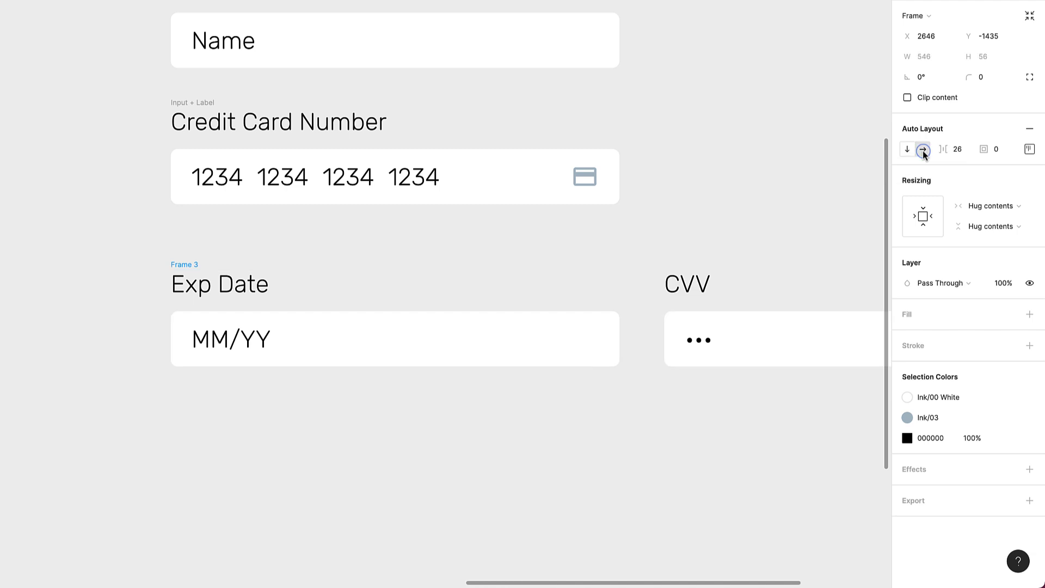
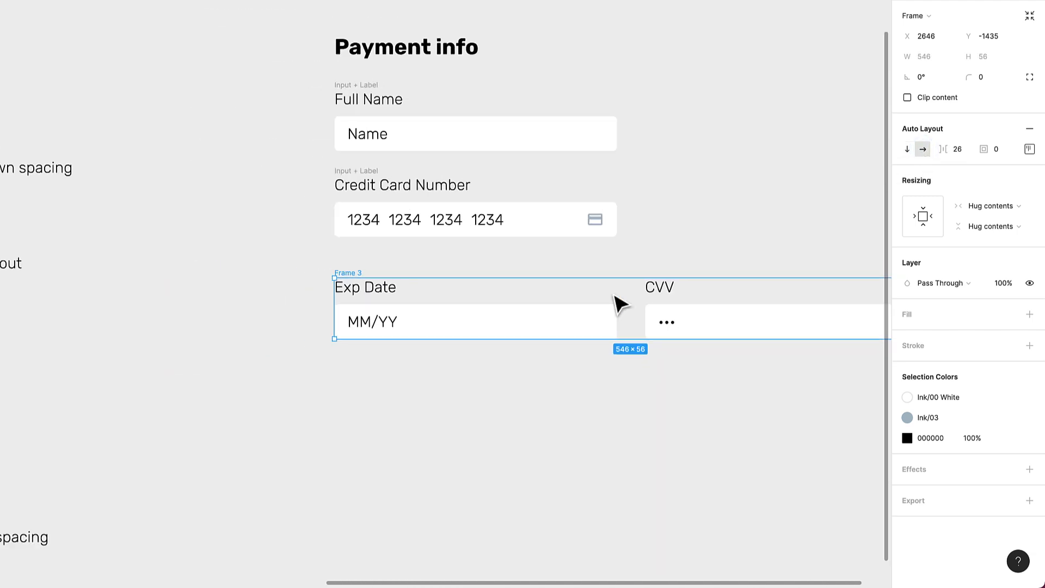
Set the horizontal resizing of both the Exp Date and CVV Input + Label frames to Fill container.
scroll(618, 304, right, 3)
click(154, 298)
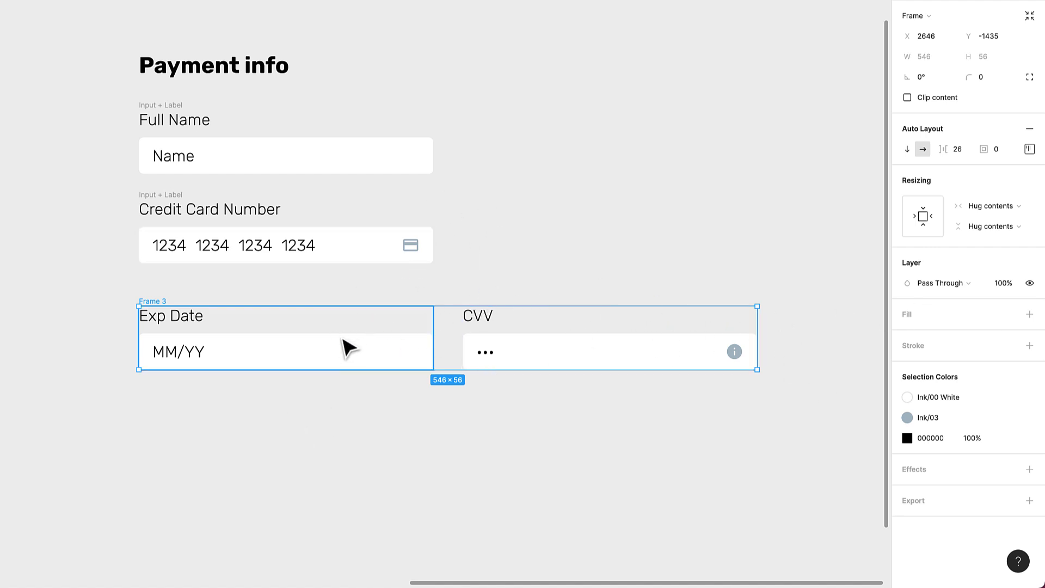
click(317, 349)
shift+click(575, 344)
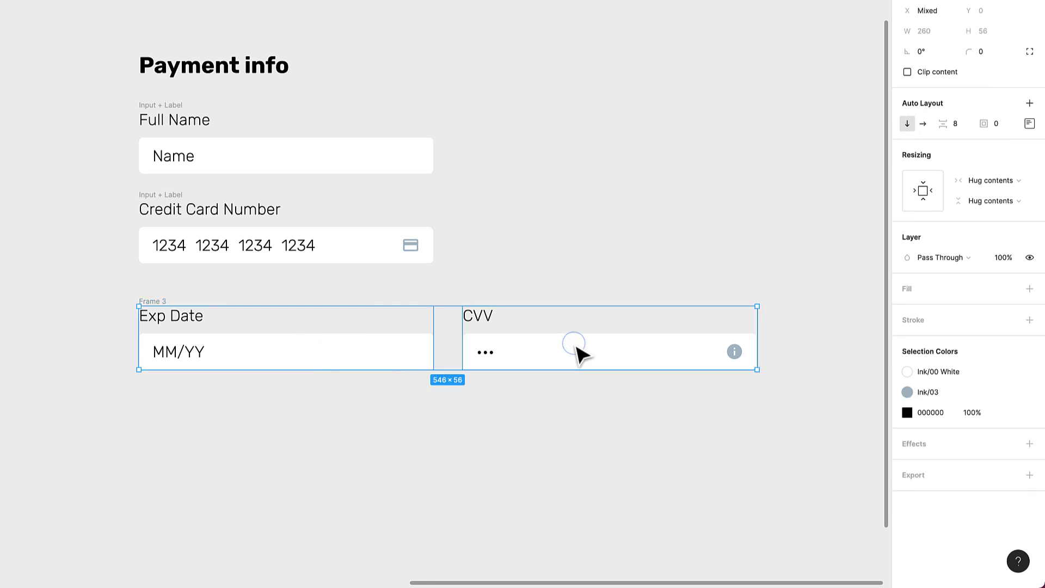
click(1006, 185)
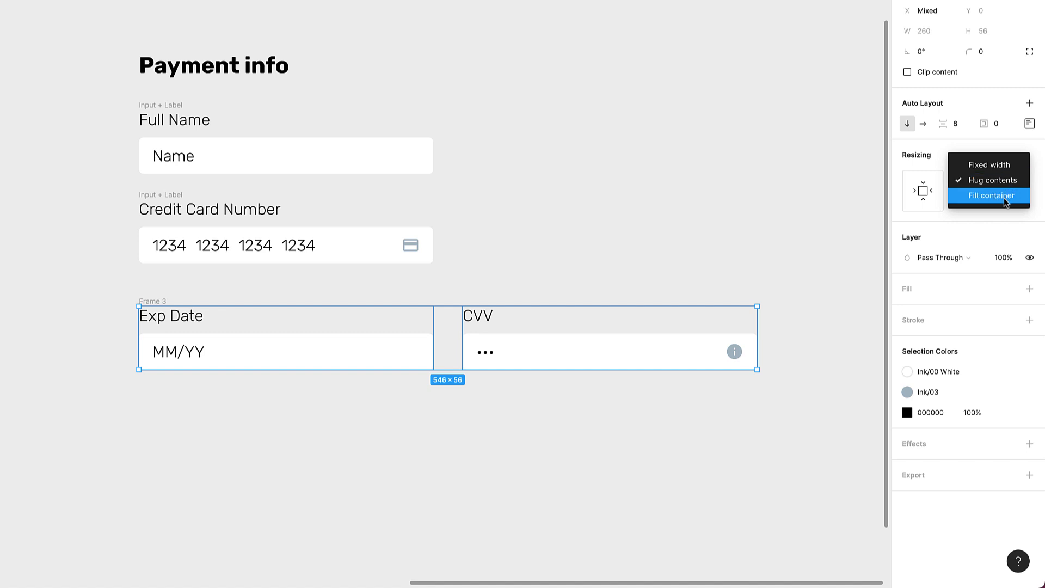
click(1005, 198)
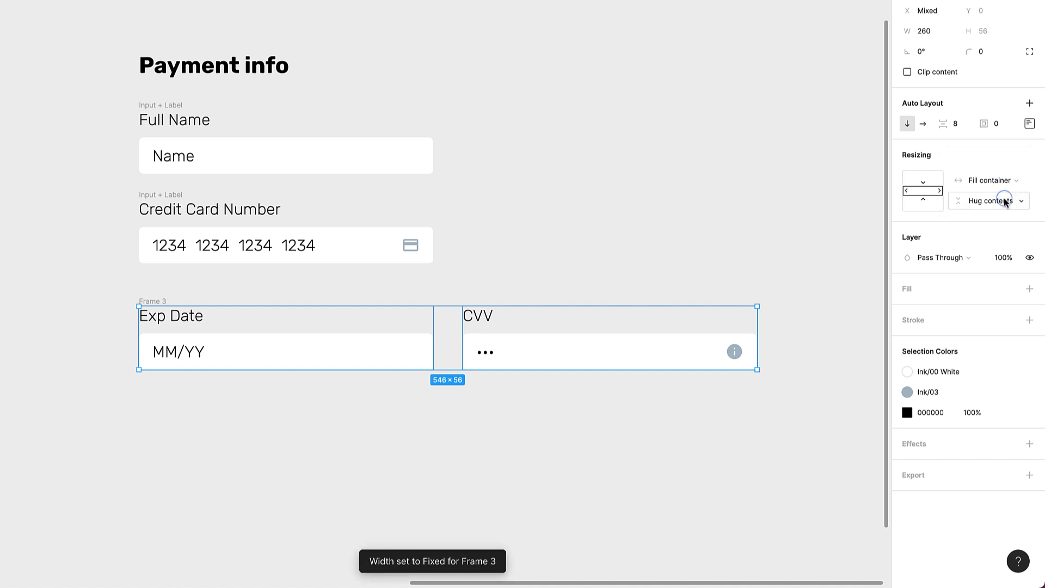
Try narrowing the auto layout frame around Exp Date and CVV, and undo the resize.
click(162, 303)
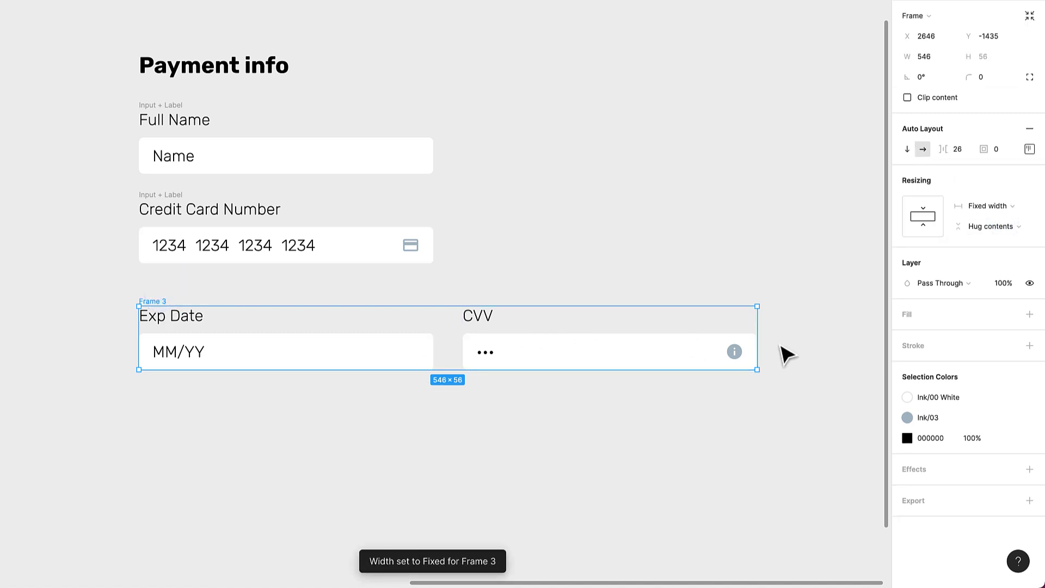
drag(760, 333, 638, 376)
key(ctrl+z)
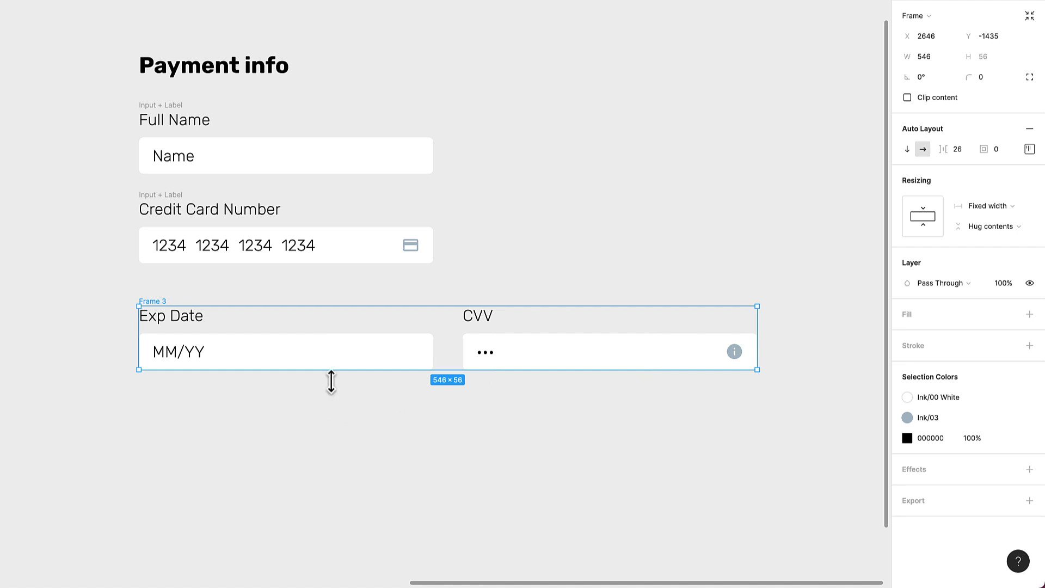
Set the horizontal resizing of the text inputs under Exp Date and CVV to Fill container.
click(360, 355)
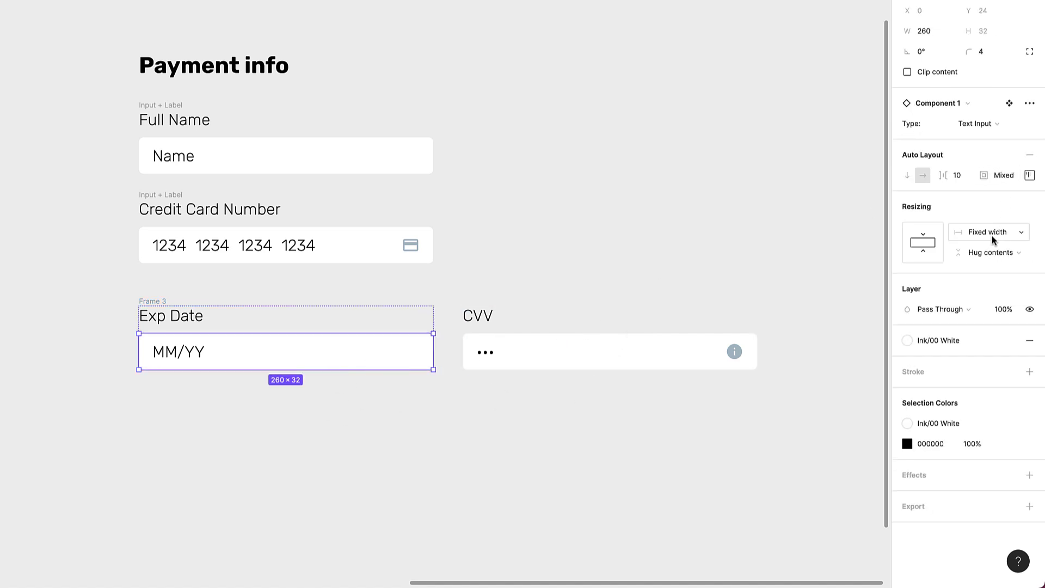
click(1020, 229)
click(1010, 262)
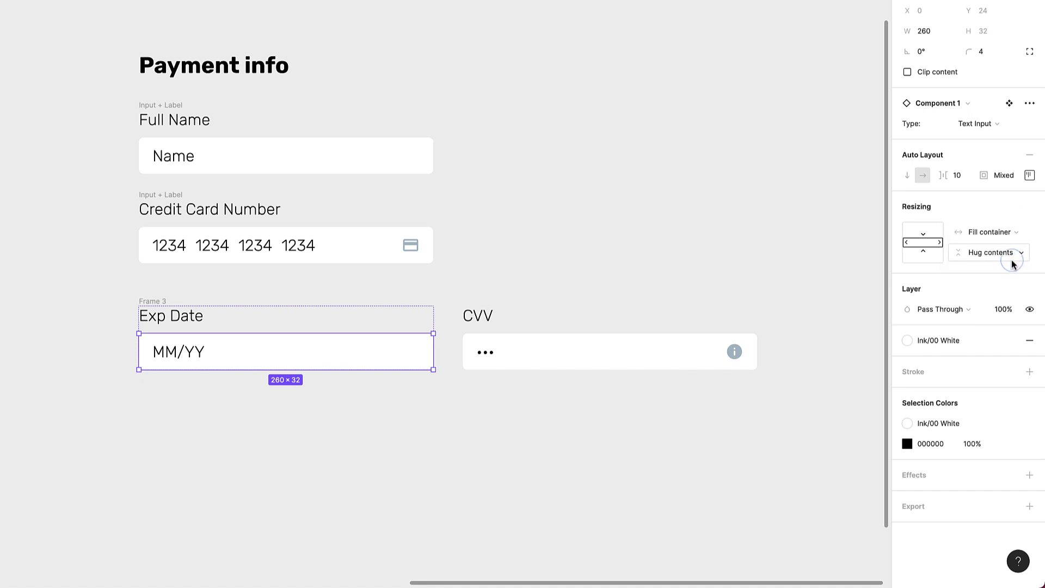
click(628, 369)
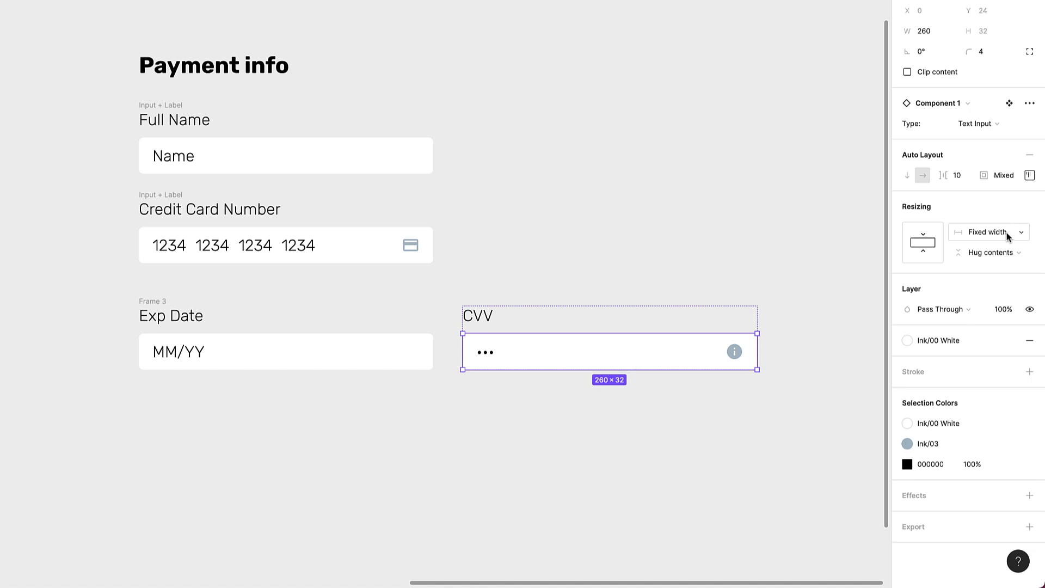
click(1003, 231)
click(999, 265)
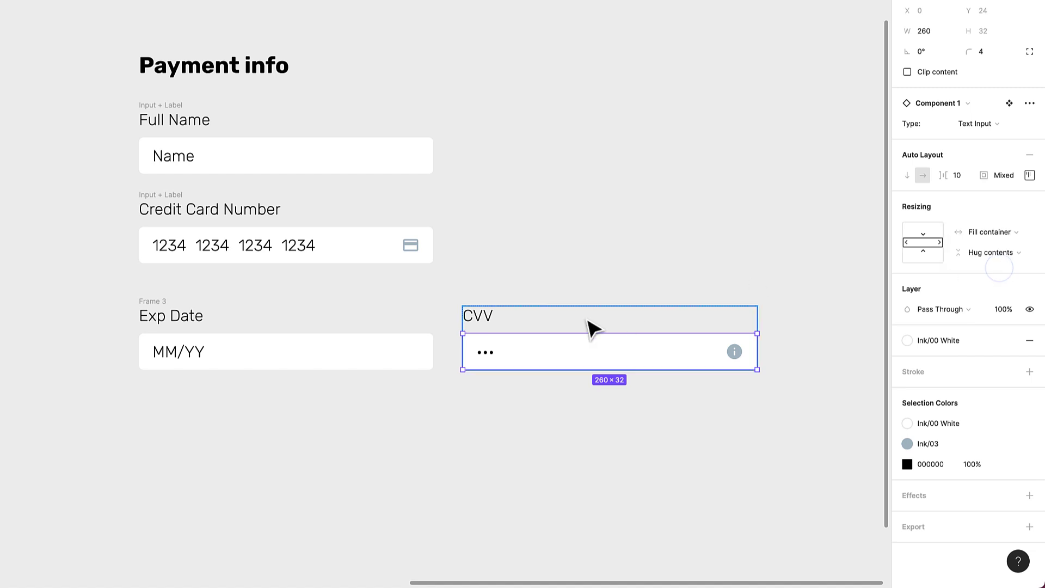
Narrow the auto layout frame around Exp Date and CVV to a width of 260 to match the fields above.
click(492, 329)
drag(758, 332, 436, 383)
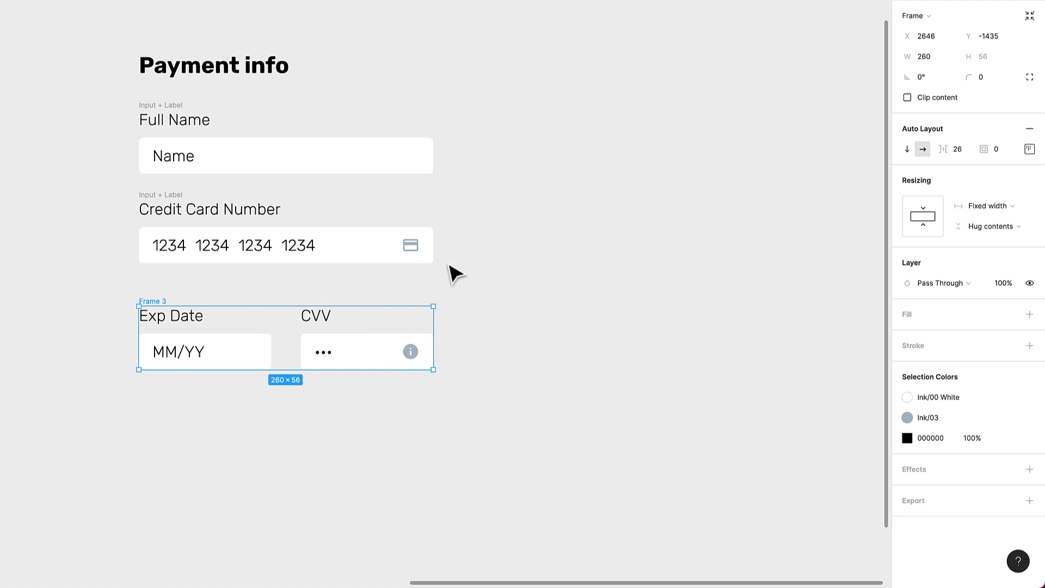
Set the horizontal resizing of the Credit Card Number and Full Name text inputs to Fill container.
click(368, 264)
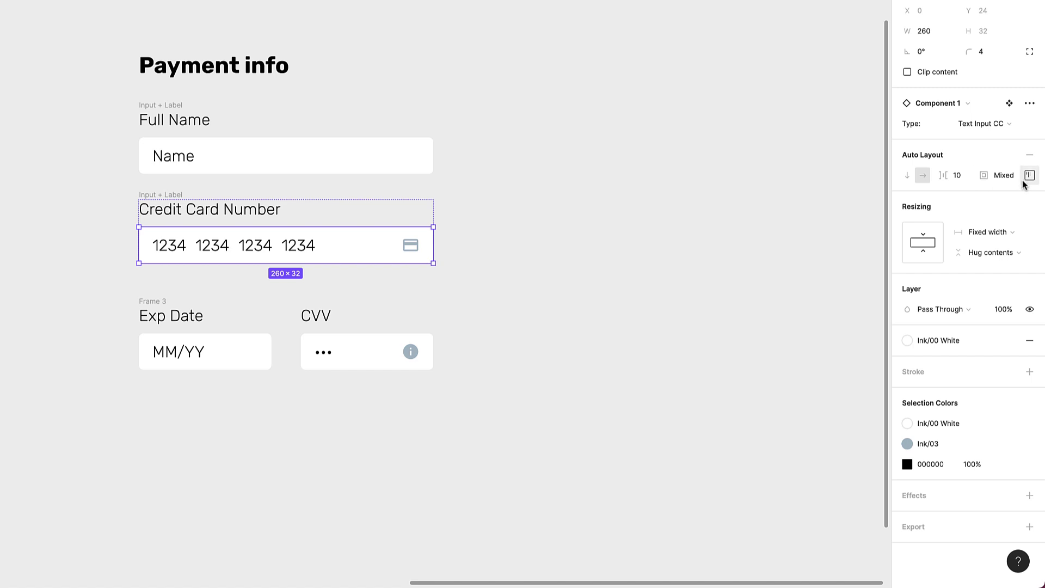
click(1006, 232)
click(1009, 264)
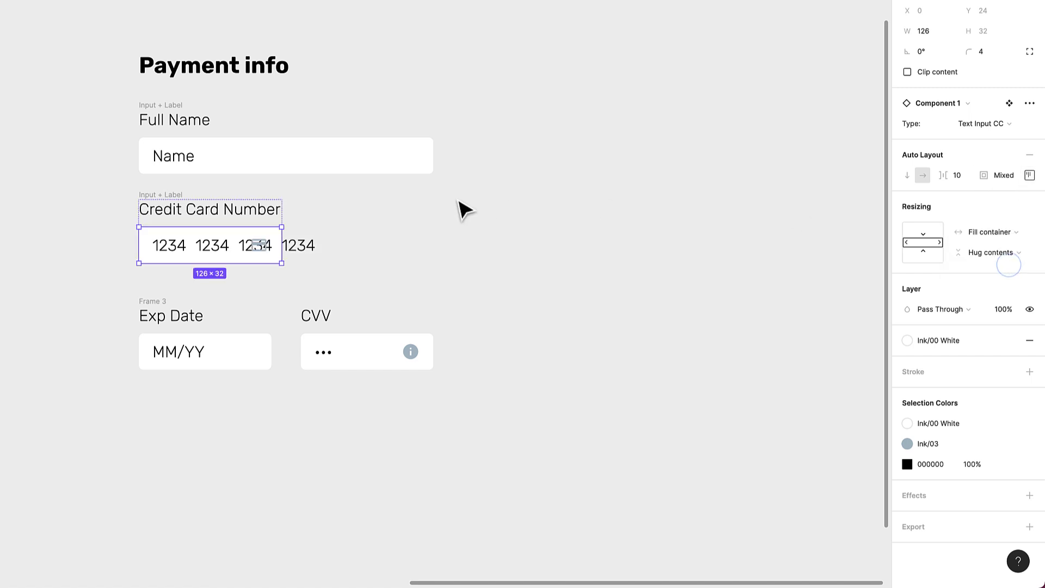
click(382, 159)
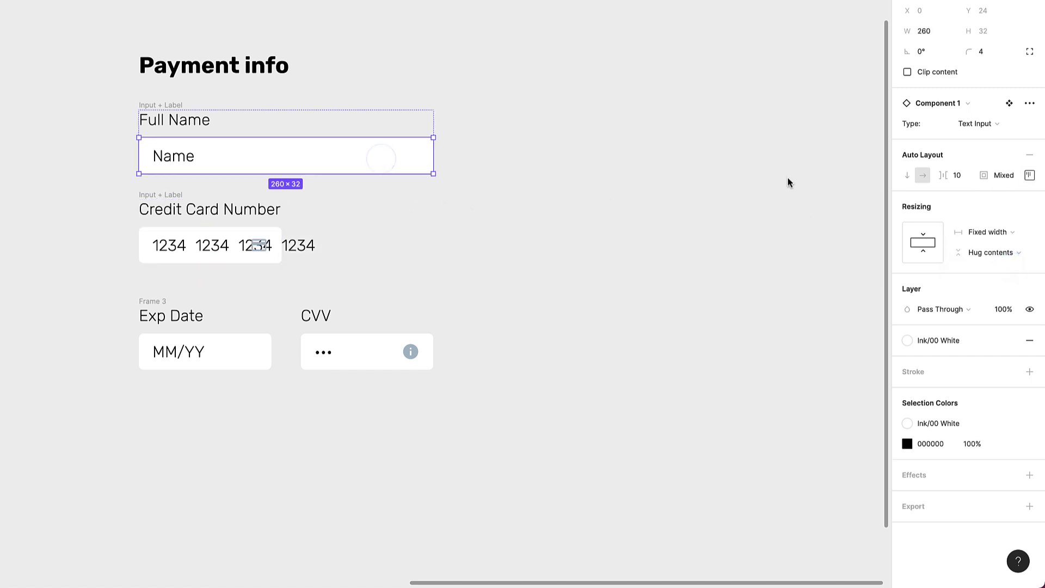
click(992, 228)
click(991, 246)
click(532, 224)
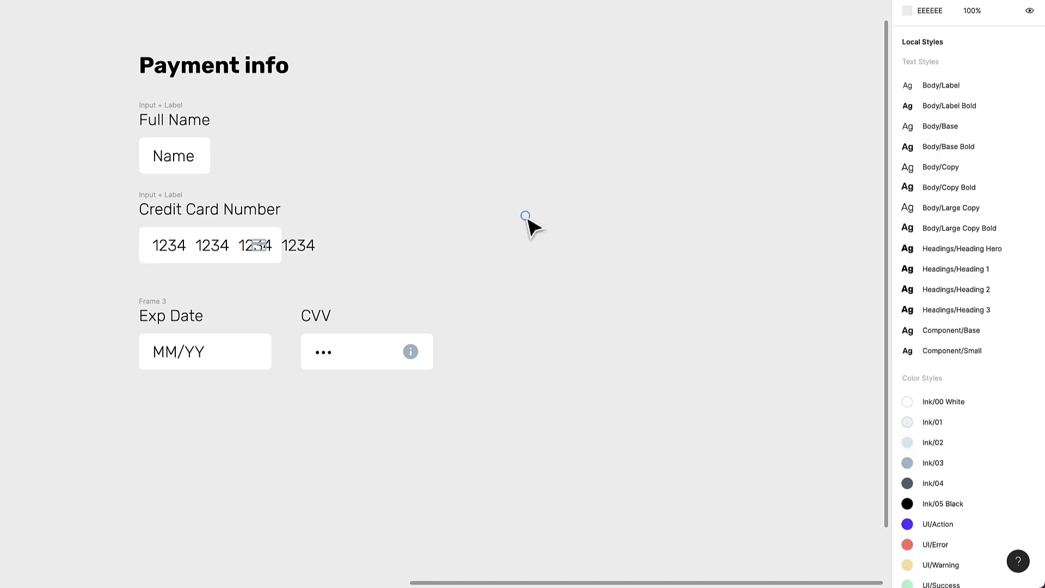
Widen the Full Name and Credit Card Number Input + Label frames to 260, aligned with the Exp Date and CVV row.
click(166, 113)
drag(210, 130, 436, 129)
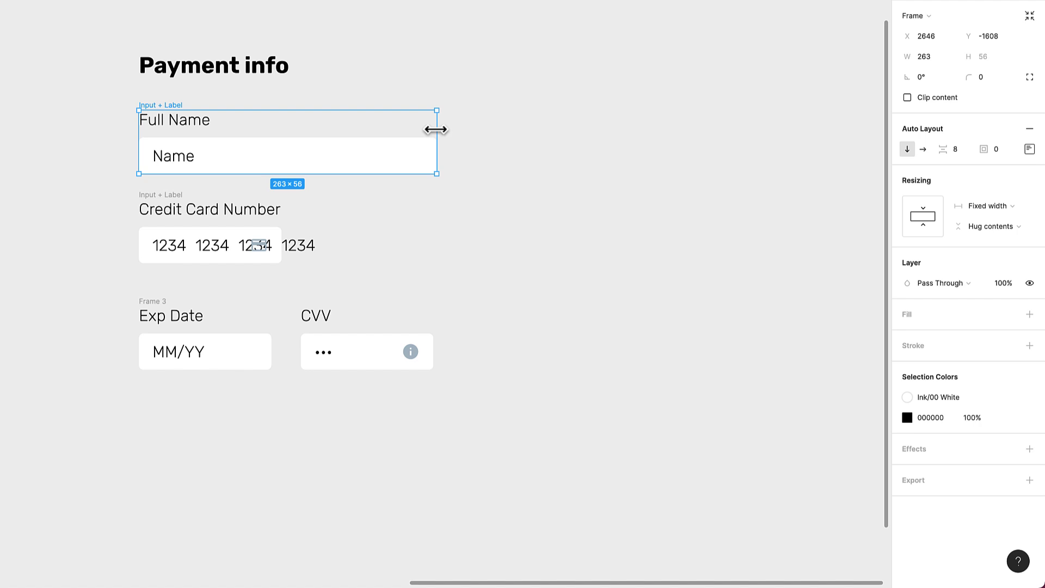
click(188, 210)
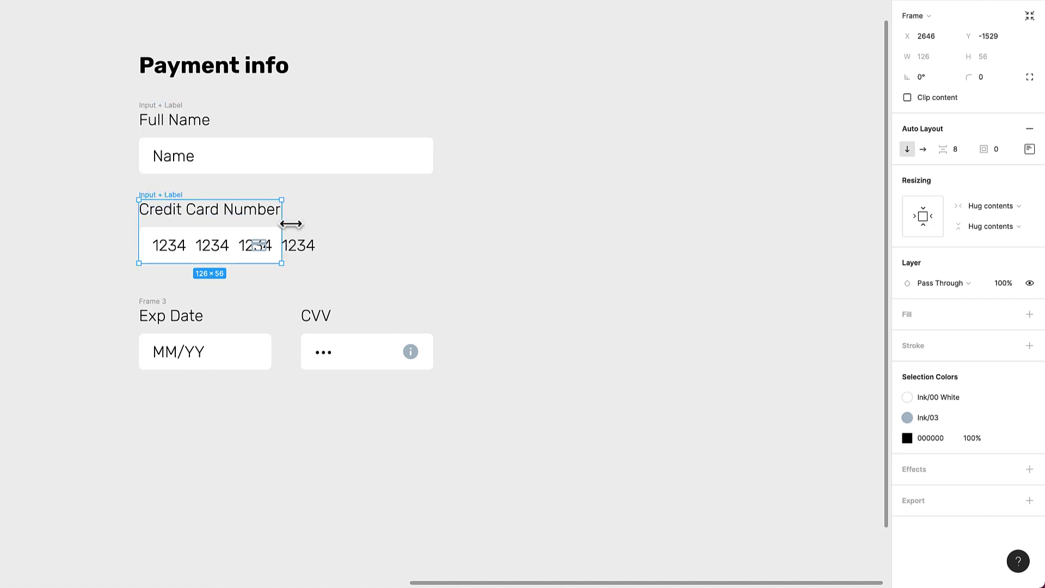
drag(278, 219, 431, 226)
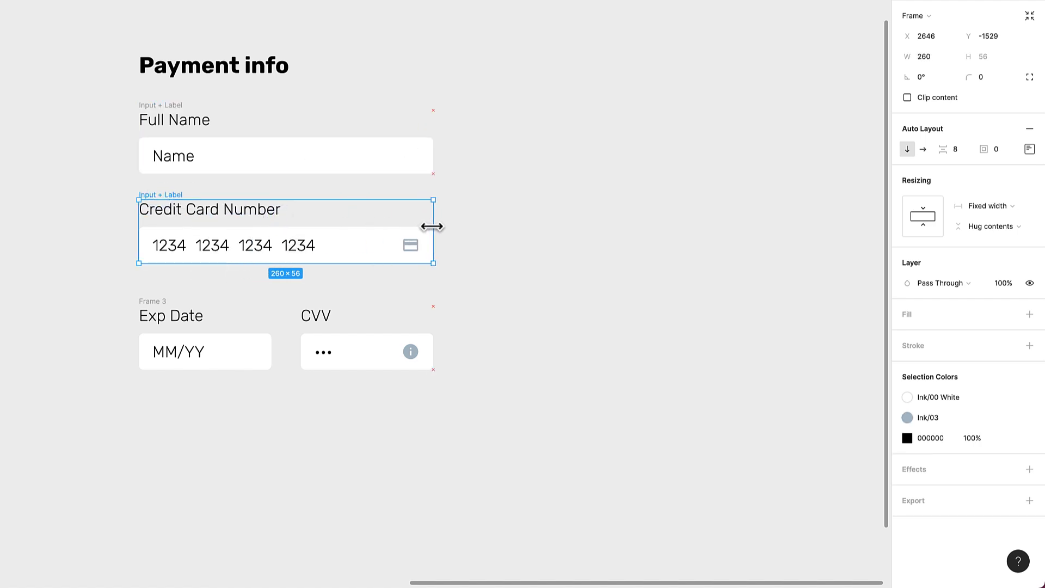
Move the frame around Exp Date and CVV slightly closer to the Credit Card Number field and rename it Exp CVV.
scroll(479, 245, left, 3)
scroll(480, 245, up, 2)
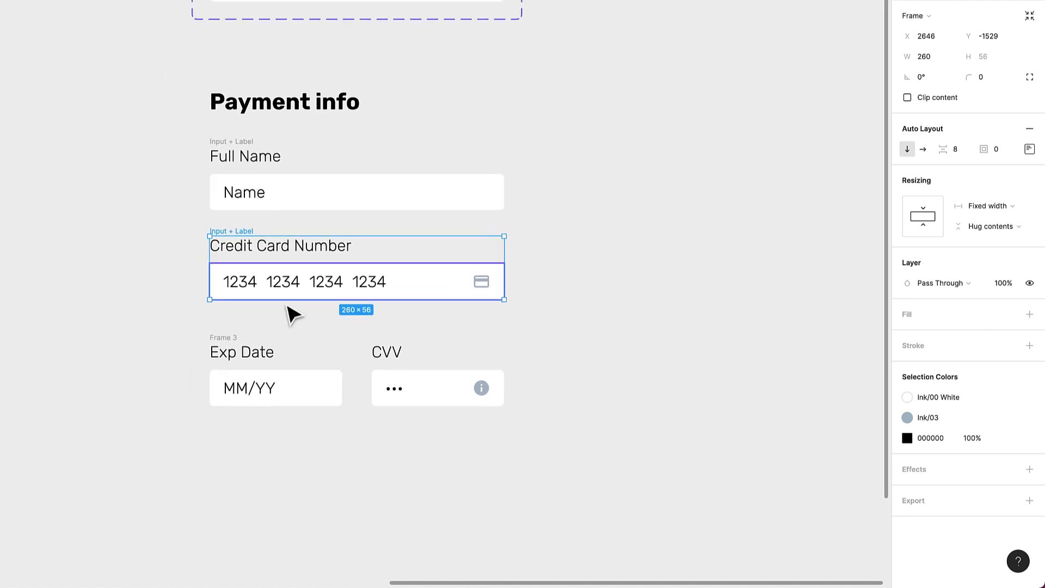
click(254, 337)
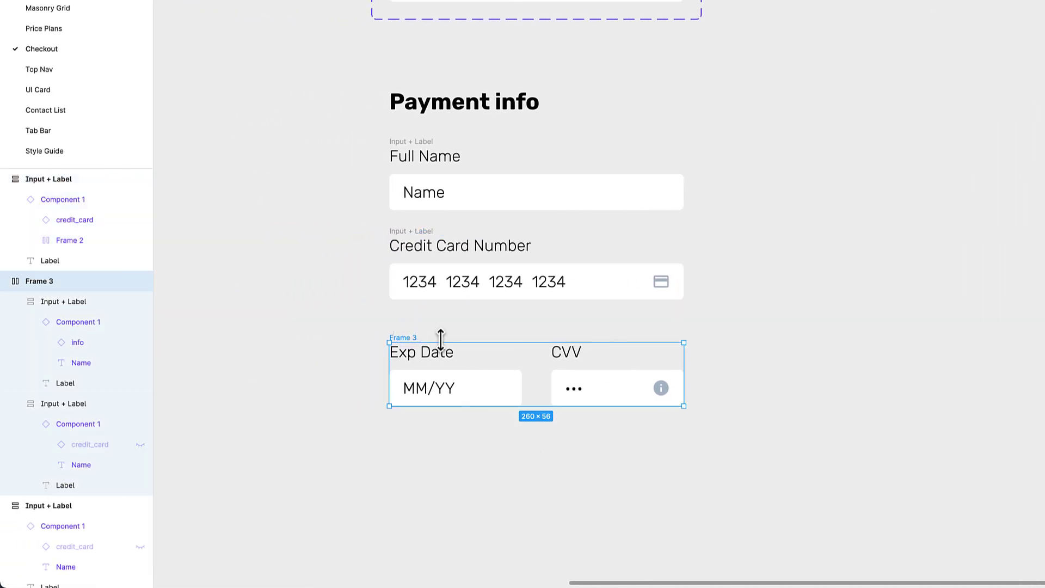
drag(284, 336, 292, 348)
key(ctrl+r)
text(E)
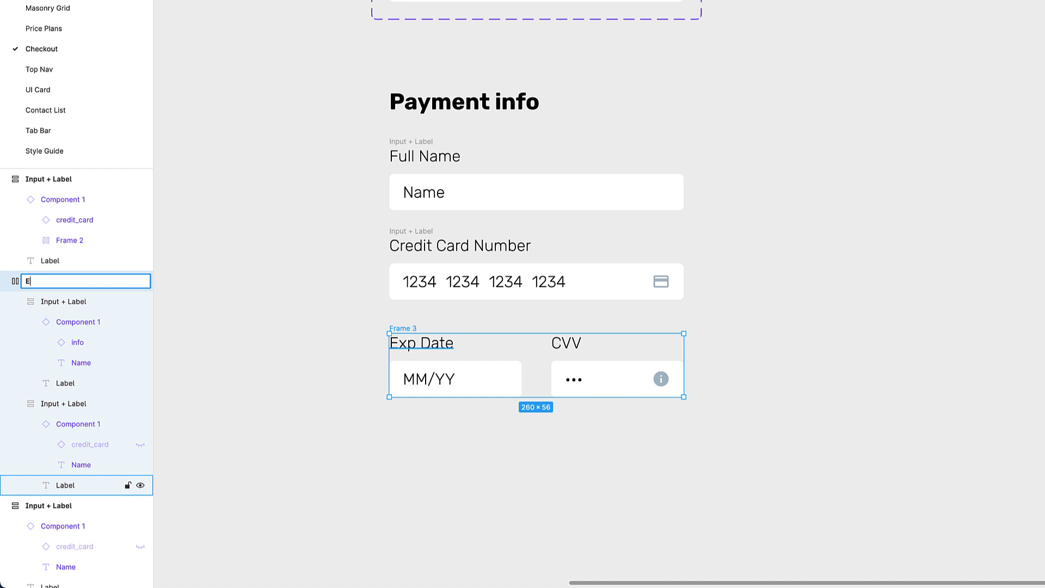
text(xp CVV)
key(Return)
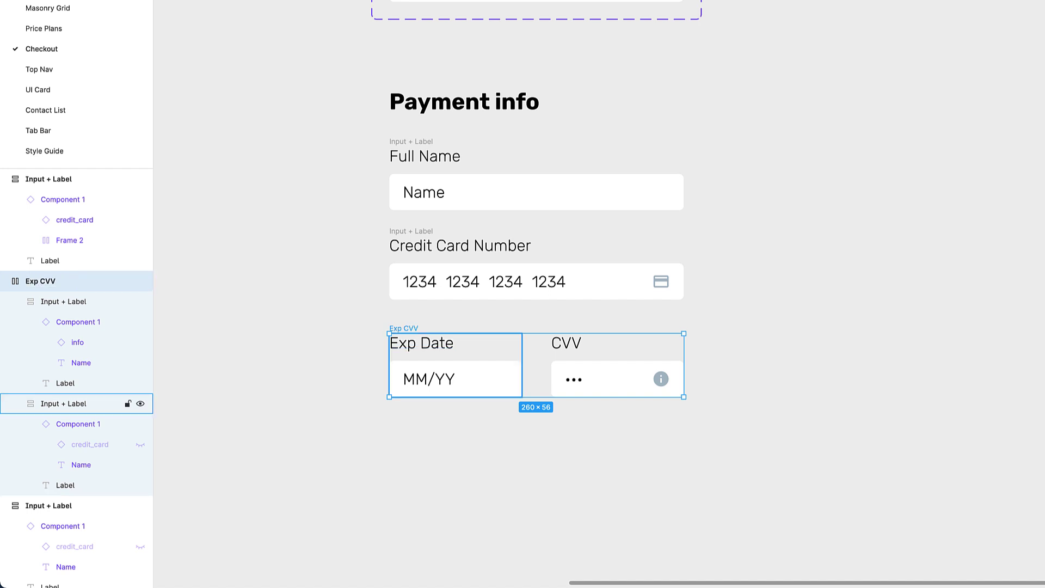
Duplicate the Full Name Input + Label frame and place the copy below the Exp CVV row.
scroll(340, 299, down, 3)
click(332, 283)
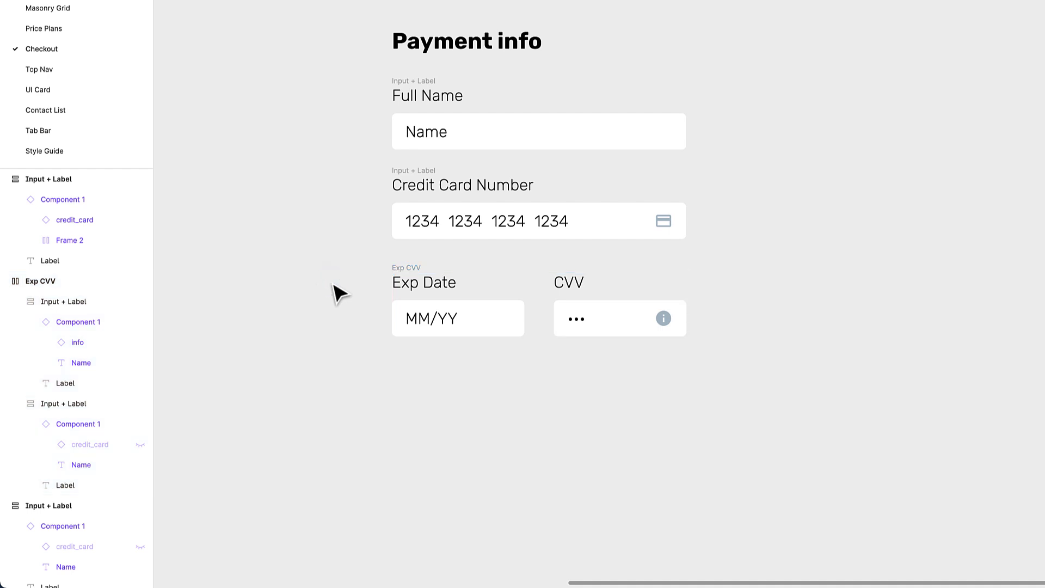
click(433, 87)
drag(432, 86, 434, 362)
Change the duplicated field's label to Zip Code and its placeholder text to 12345.
double_click(404, 379)
text(Zi)
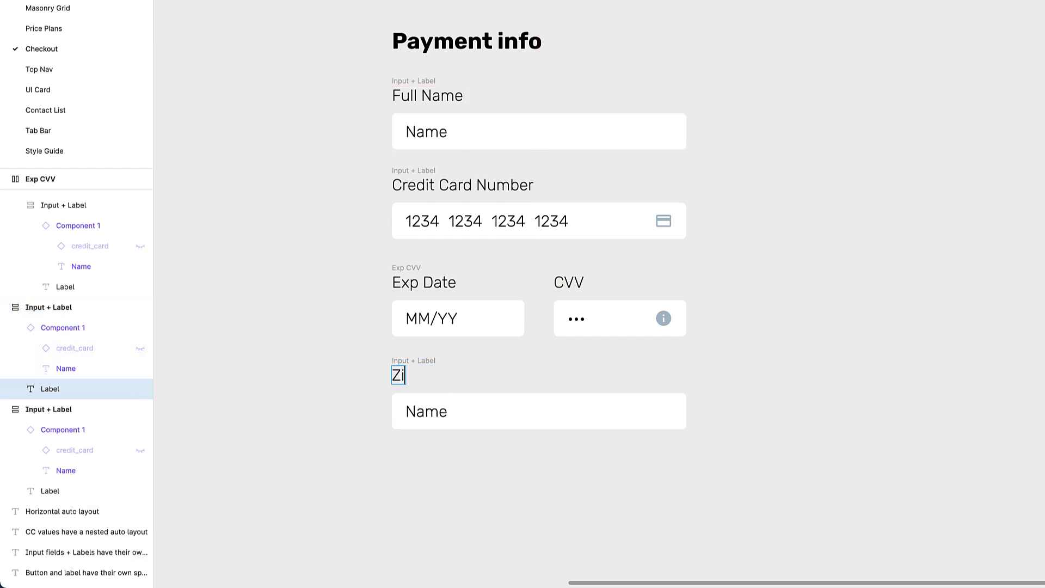
text(p Cod)
click(539, 412)
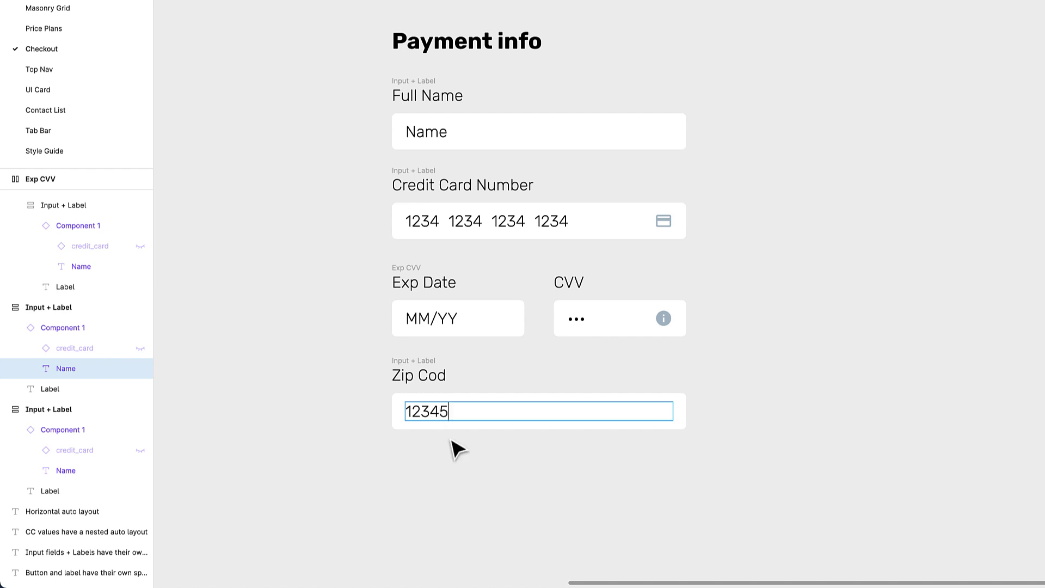
click(483, 494)
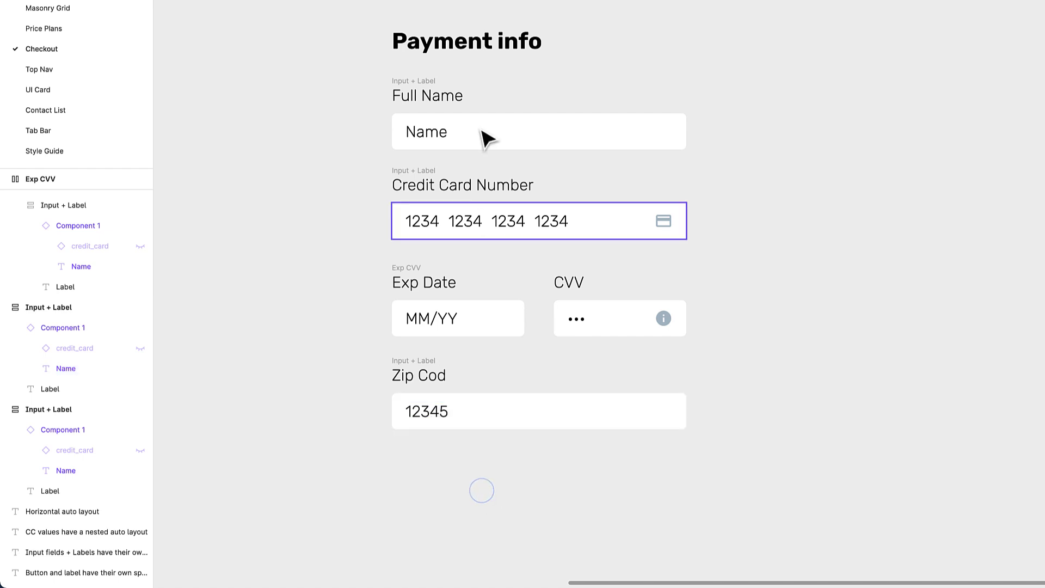
click(351, 444)
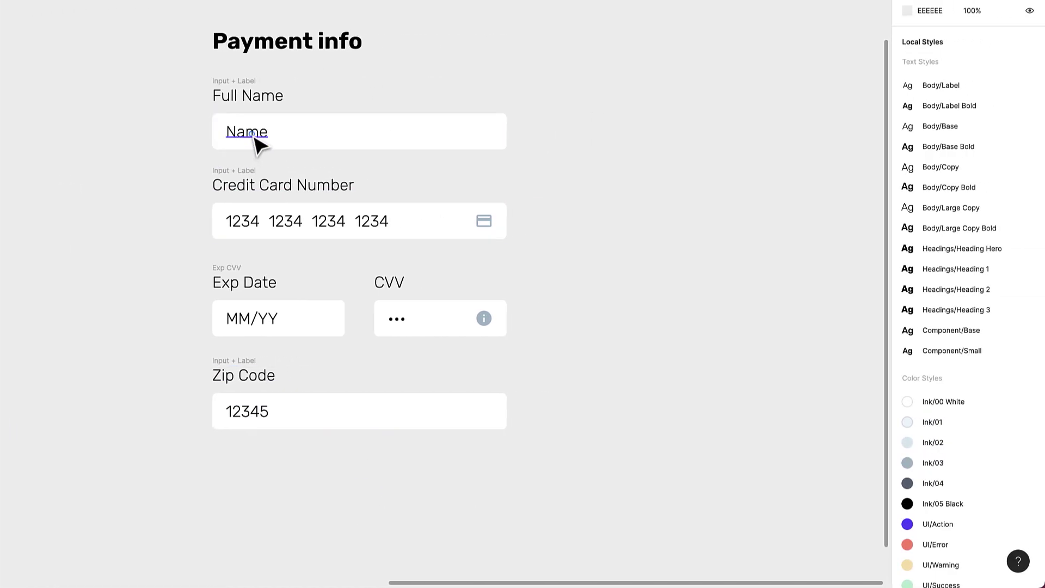
Apply the Ink/03 color style to the placeholder texts in all the form's input fields.
click(254, 137)
shift+click(260, 229)
shift+click(289, 226)
shift+click(334, 228)
shift+click(387, 225)
shift+click(261, 326)
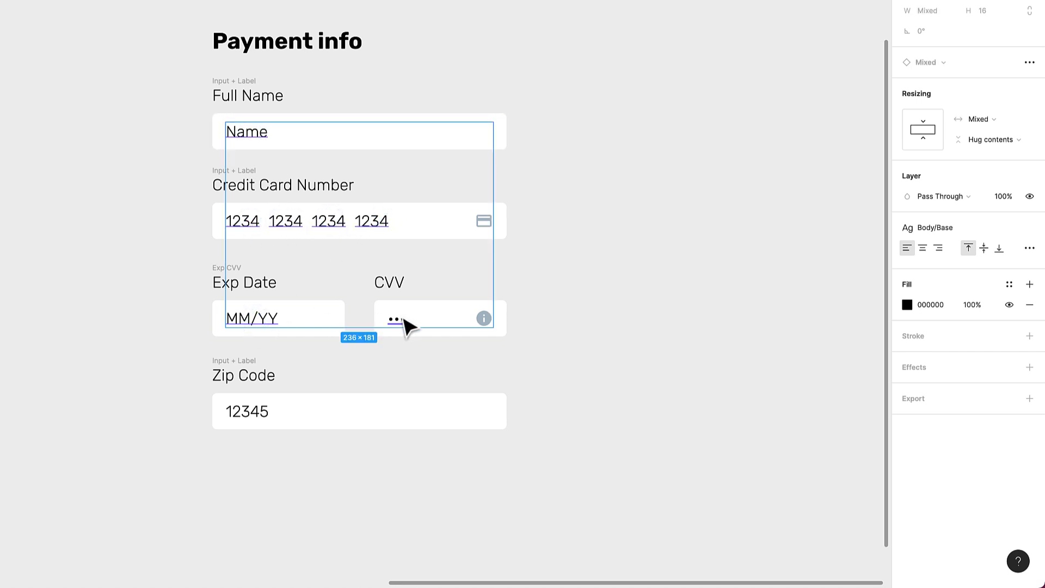
shift+click(254, 421)
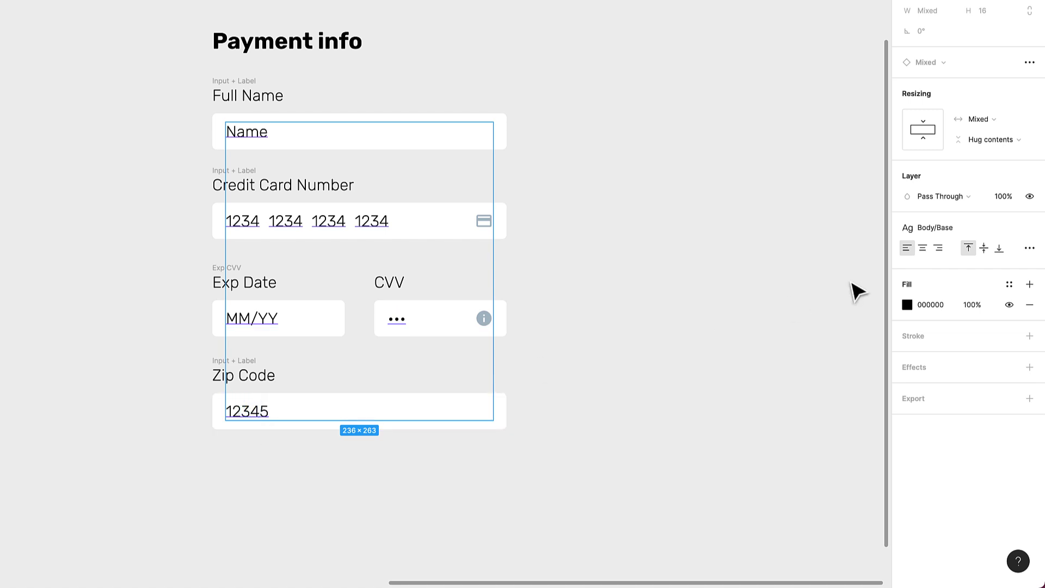
click(908, 305)
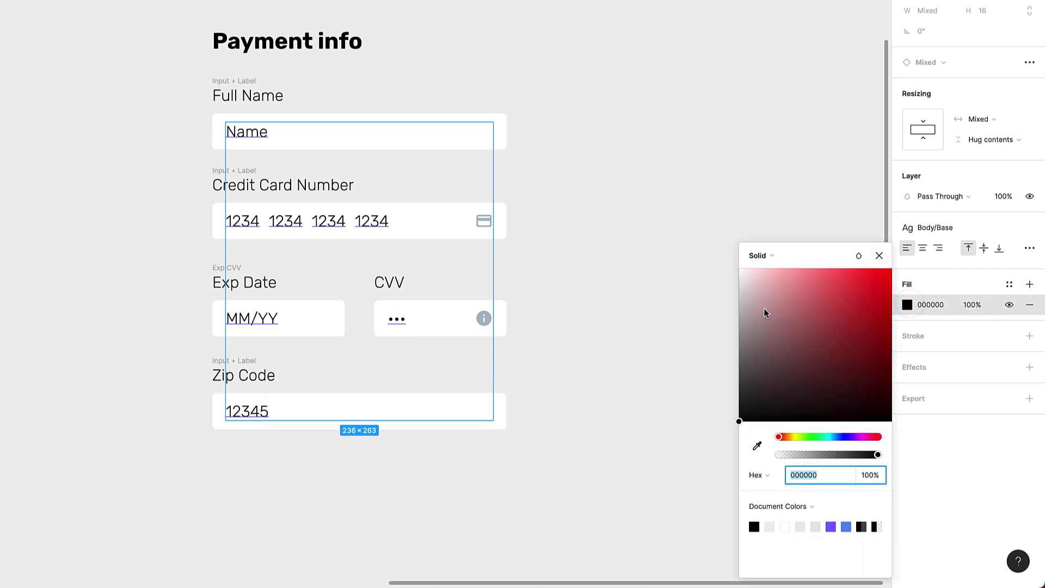
drag(784, 310, 714, 317)
click(1011, 284)
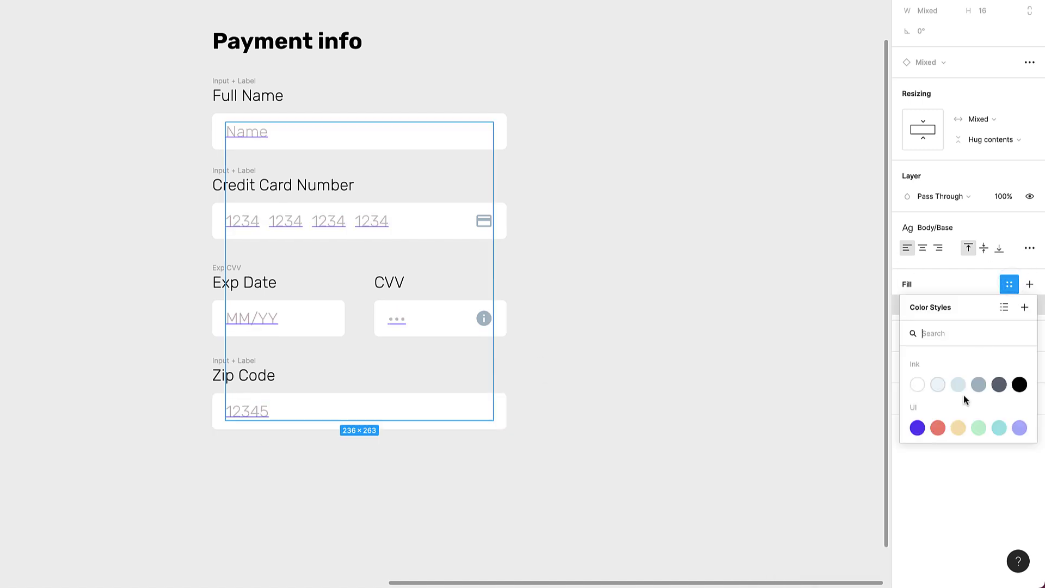
click(978, 382)
click(635, 259)
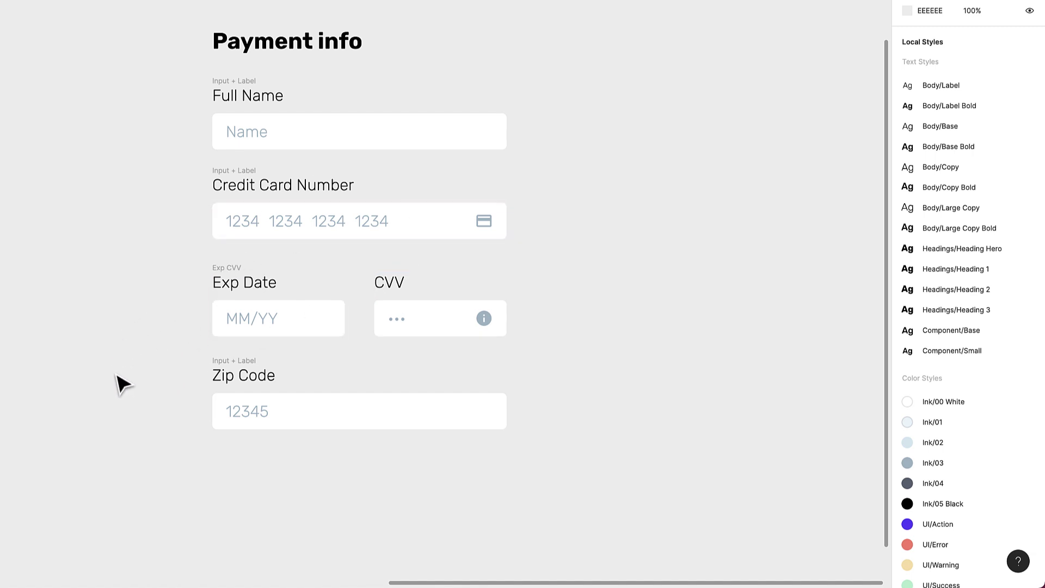
Add the text "Confirm Payment" below the Zip Code field and center it under the form.
scroll(121, 384, down, 3)
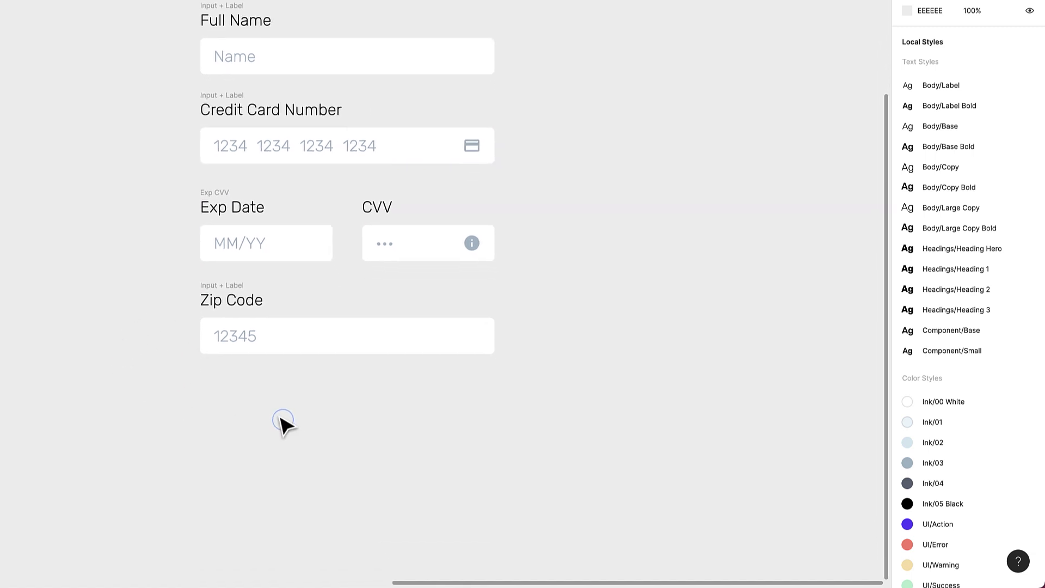
click(321, 402)
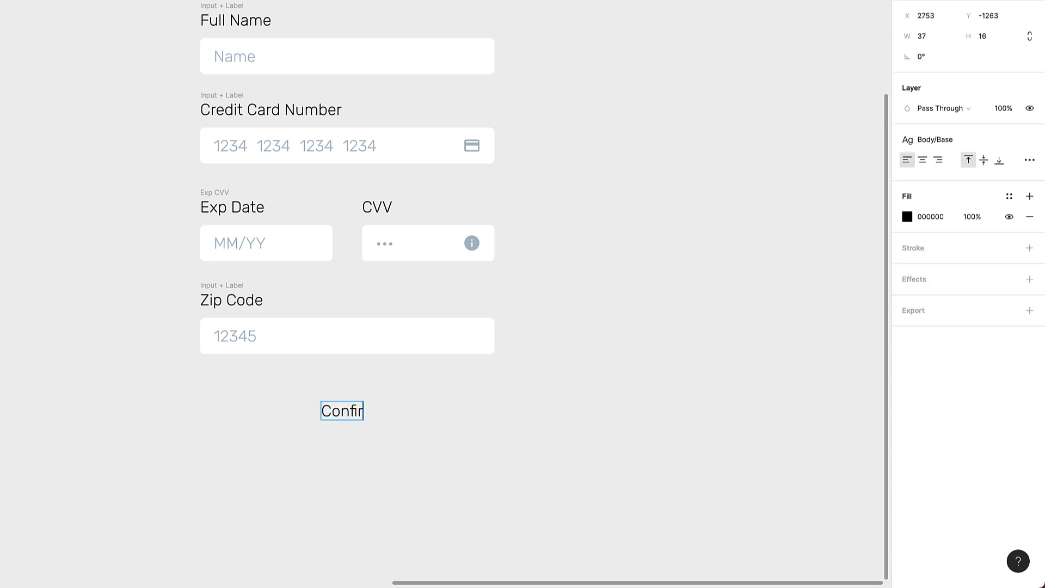
key(Escape)
scroll(299, 473, up, 2)
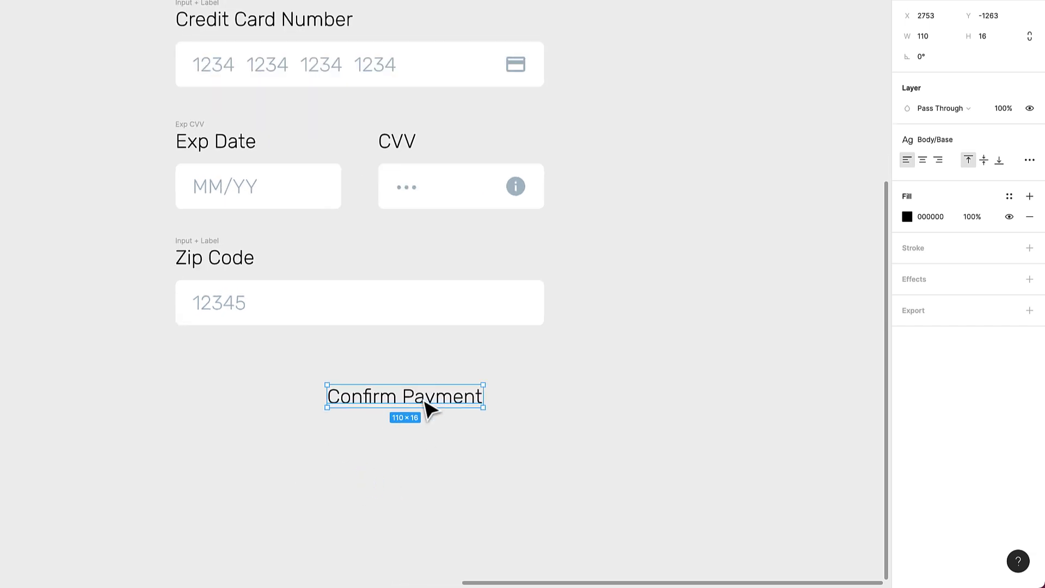
drag(425, 403, 366, 403)
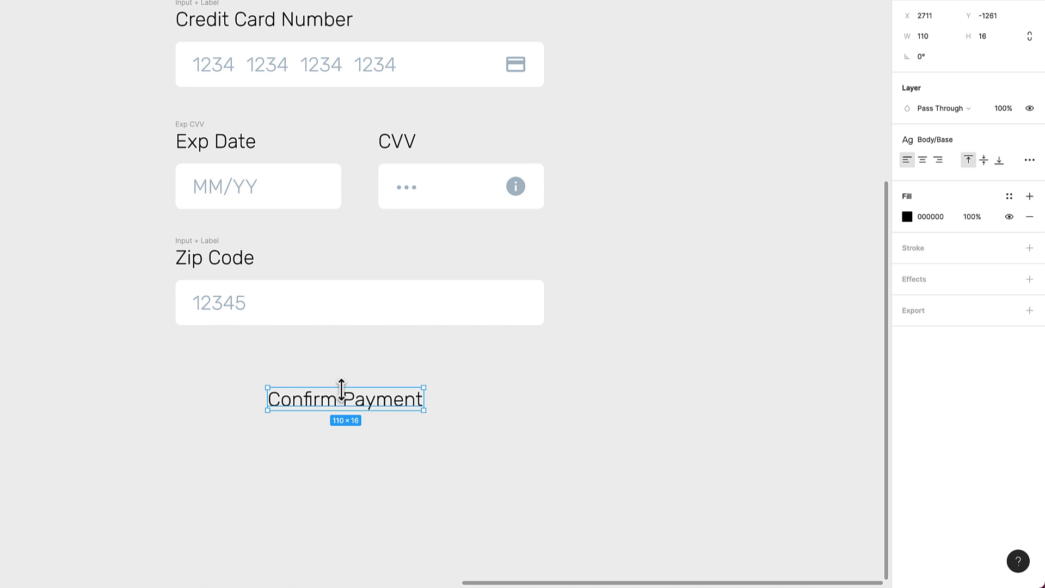
Wrap the Confirm Payment text in an auto layout frame and fill the frame with the UI/Action color style.
key(shift+a)
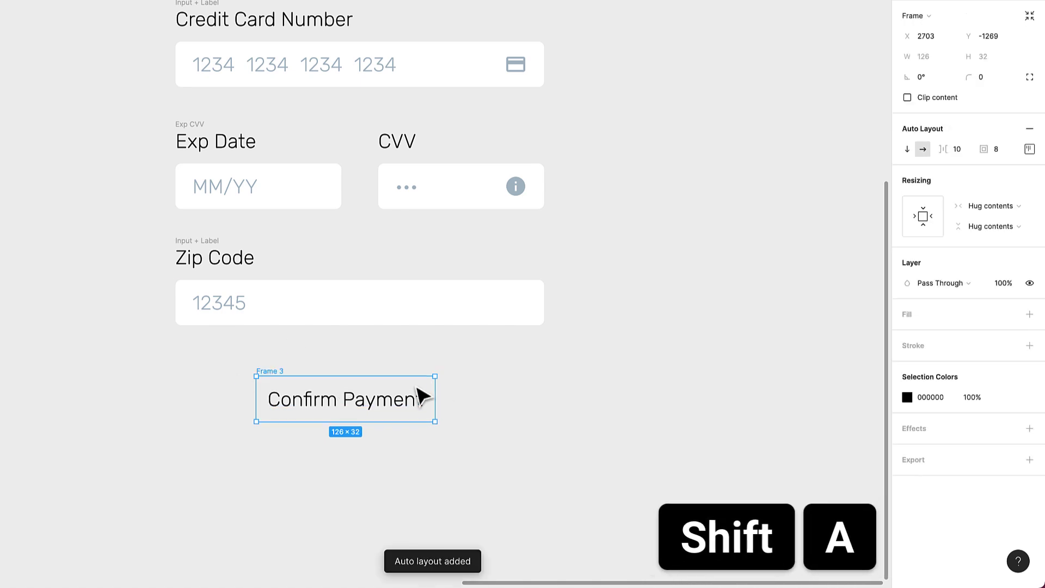
click(1010, 314)
click(918, 457)
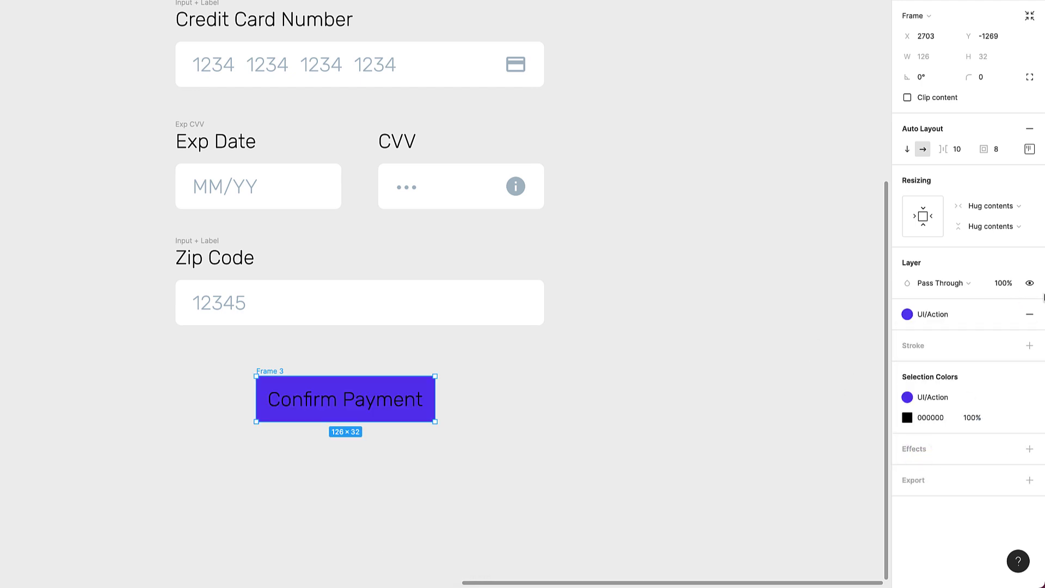
Set the fill of the Confirm Payment text to white, FFFFFF.
double_click(306, 414)
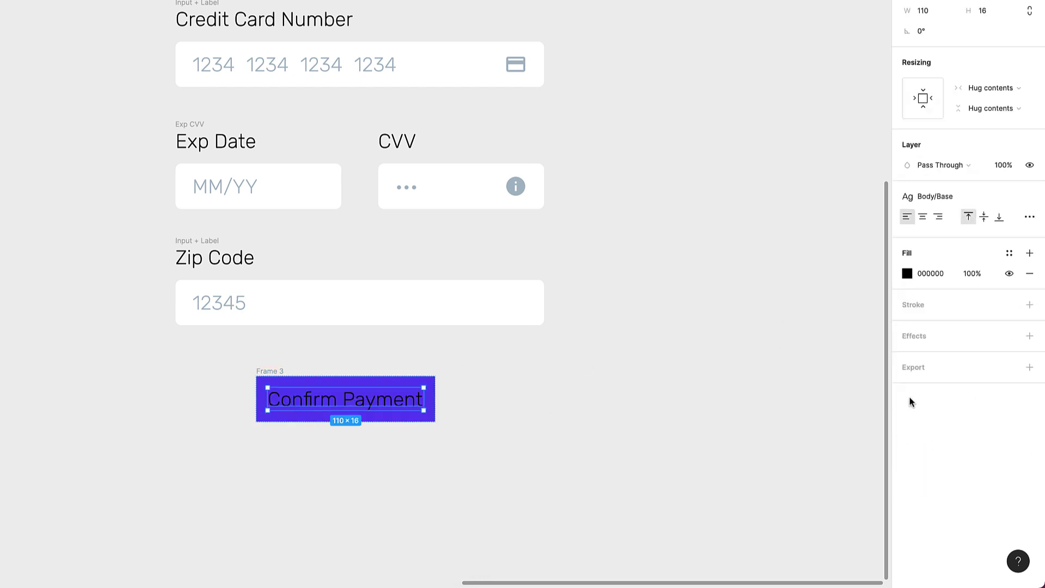
click(908, 274)
text(FFFFFF)
key(Return)
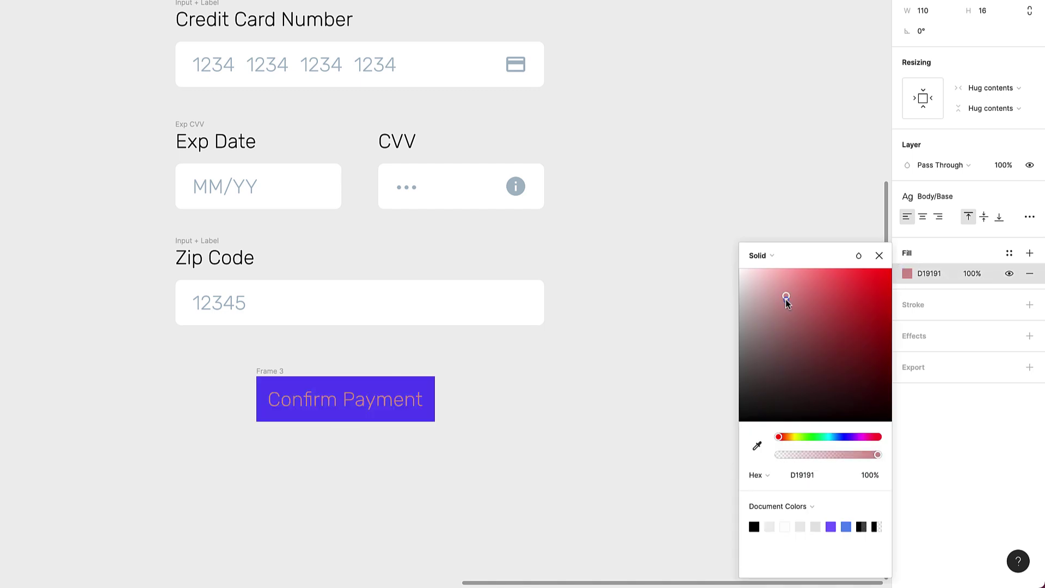
click(551, 410)
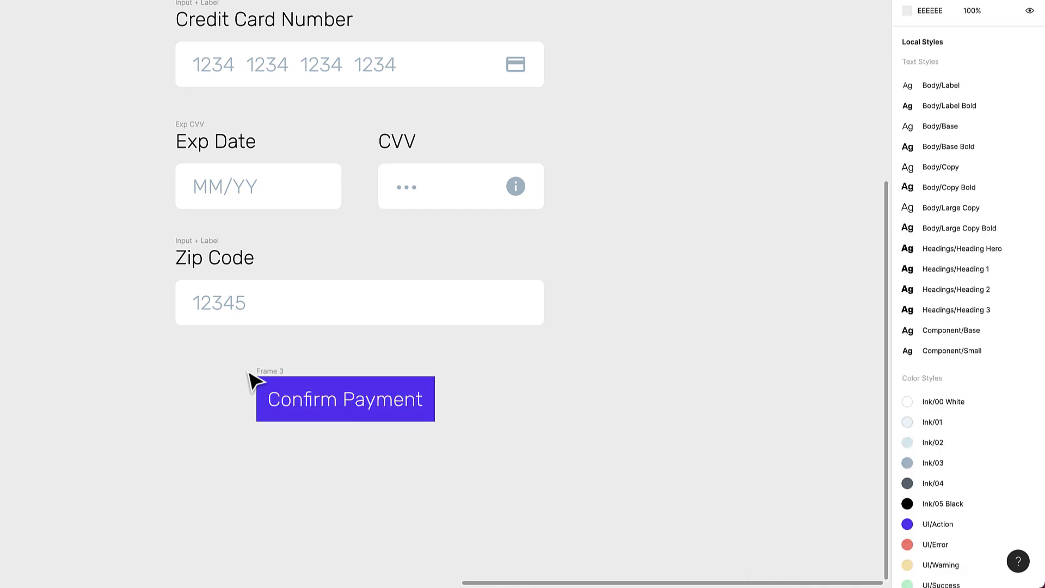
Move the Confirm Payment frame closer to the Zip Code field and set its padding to 12 top and bottom, 24 left and right.
click(275, 372)
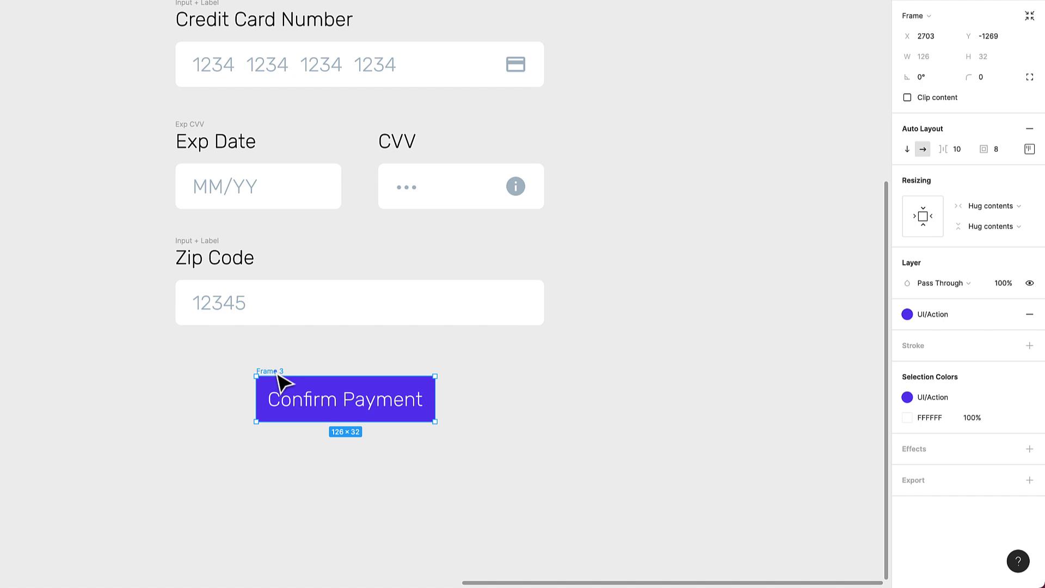
drag(279, 381, 270, 367)
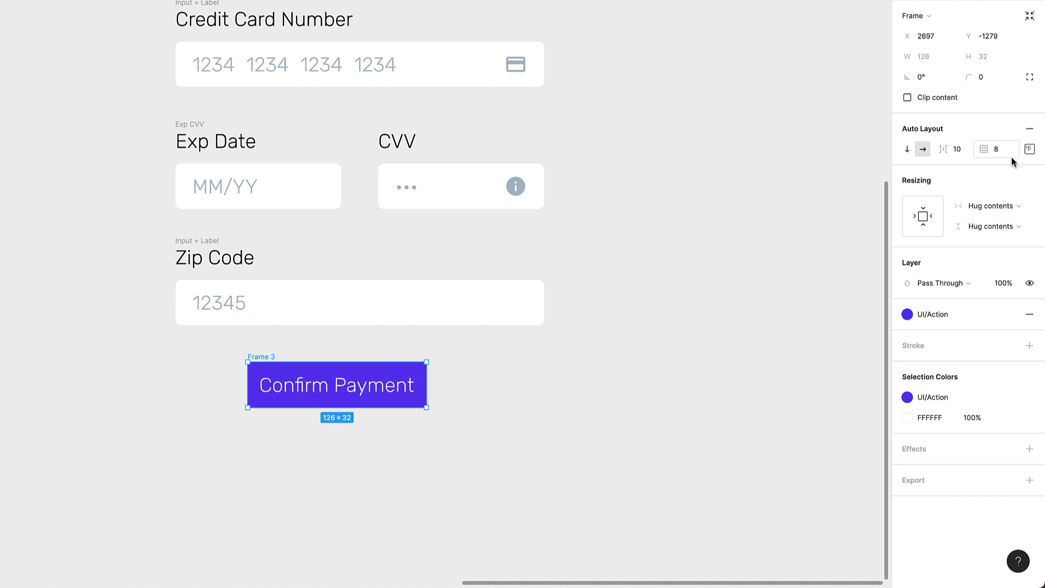
click(1030, 150)
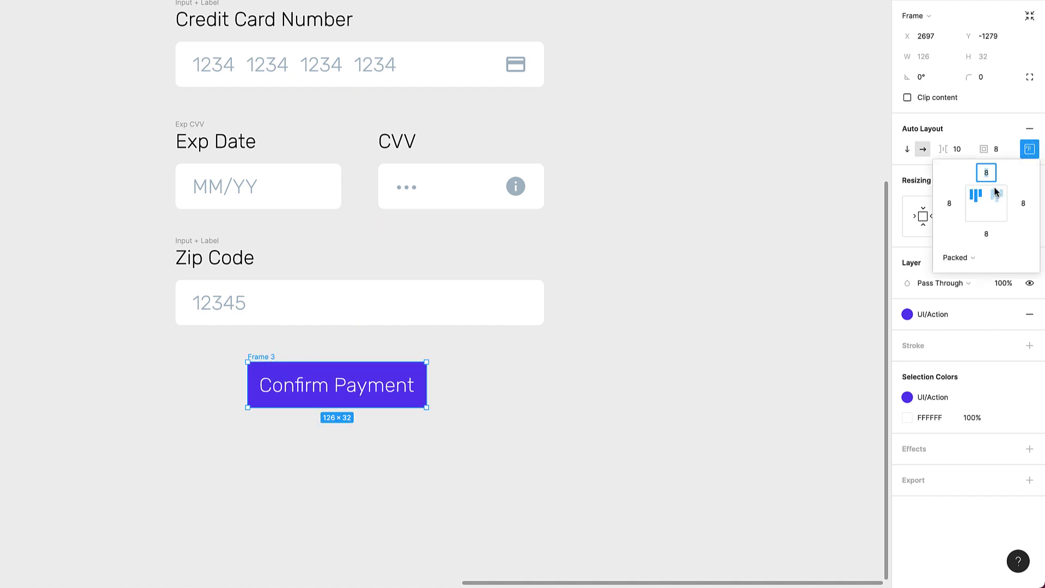
text(12)
click(989, 234)
text(12)
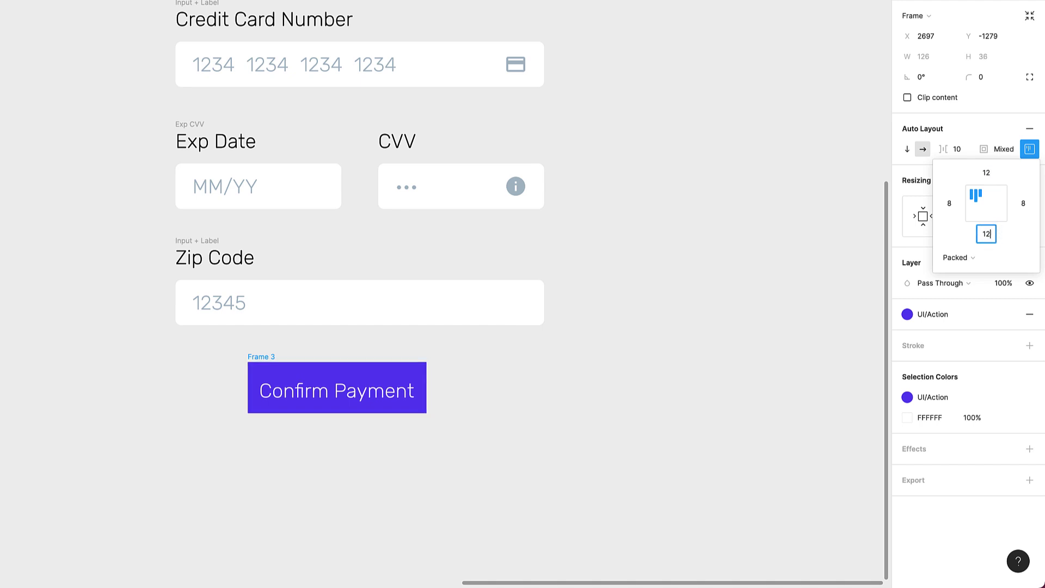
key(Return)
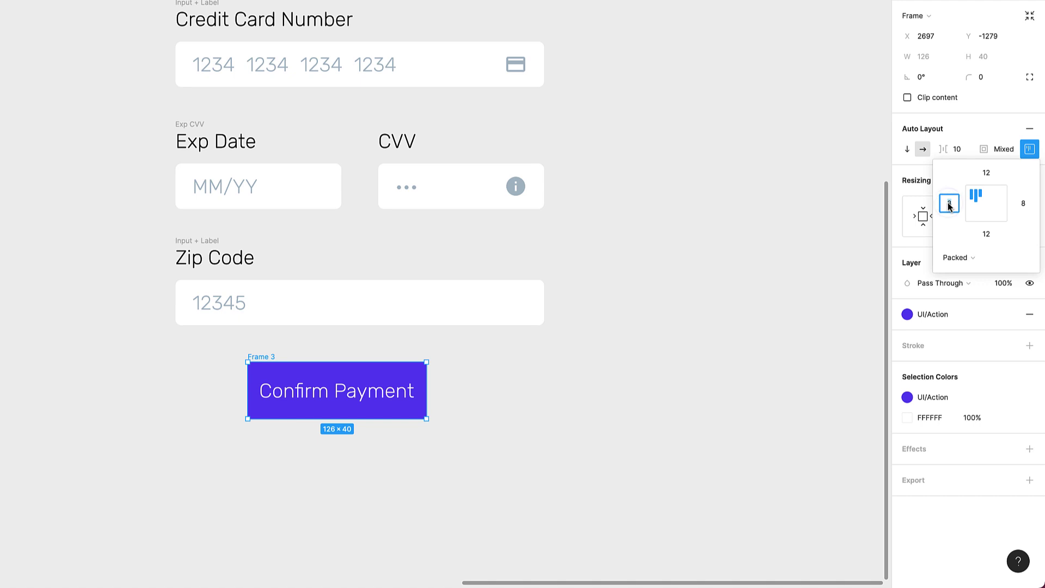
text(24)
click(1024, 206)
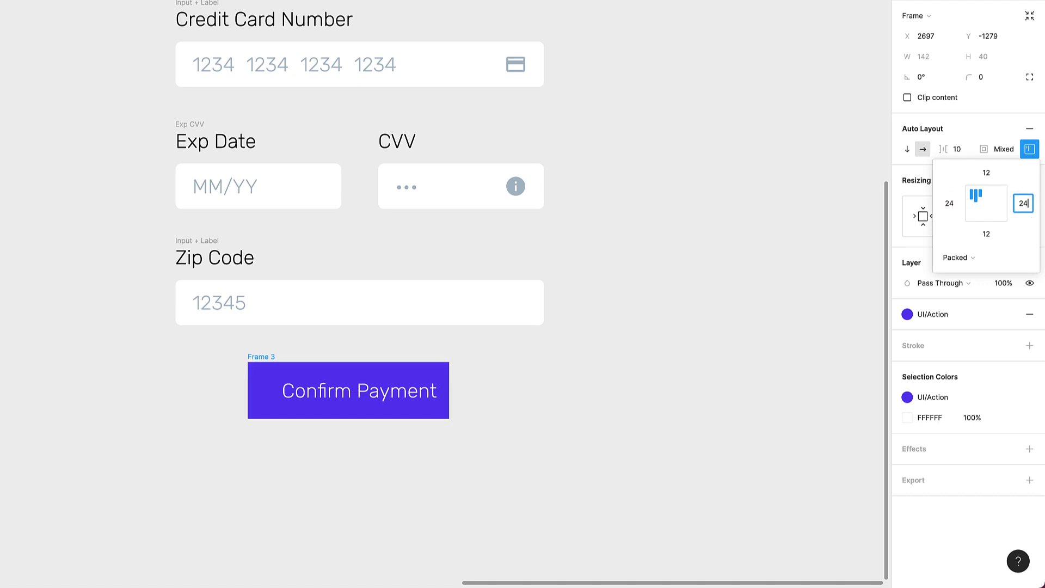
key(Return)
click(425, 492)
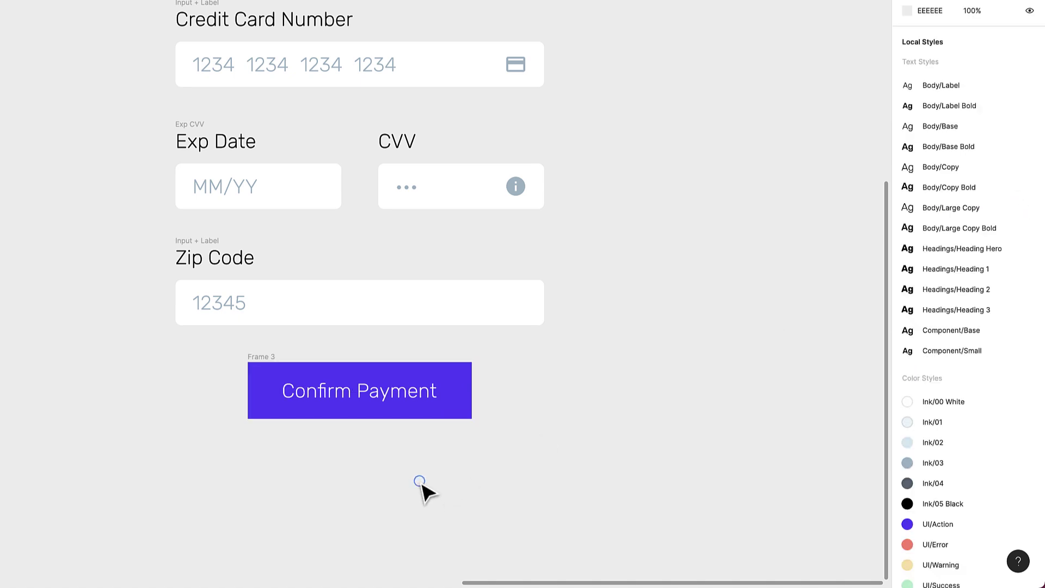
Set the Confirm Payment button's corner radius to 4 and align it with the form's left edge, just below the Zip Code field.
click(271, 361)
click(992, 76)
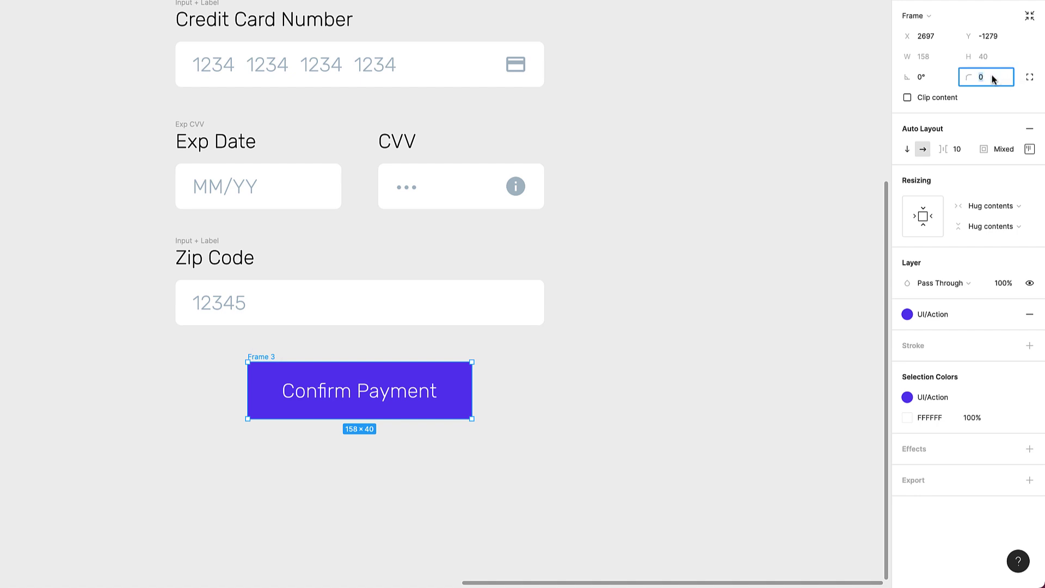
key(Return)
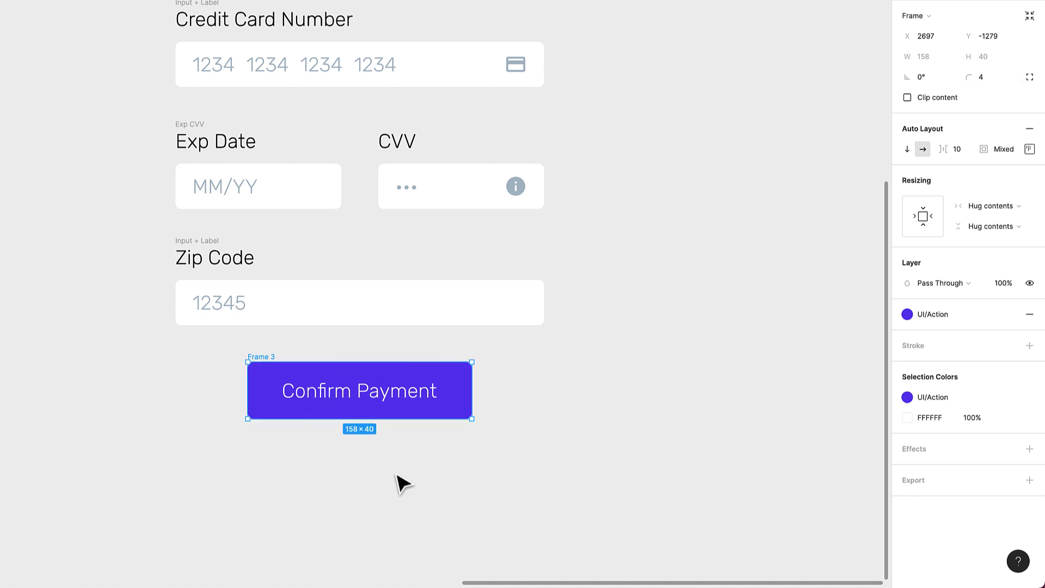
click(402, 499)
scroll(403, 496, down, 2)
drag(294, 387, 234, 375)
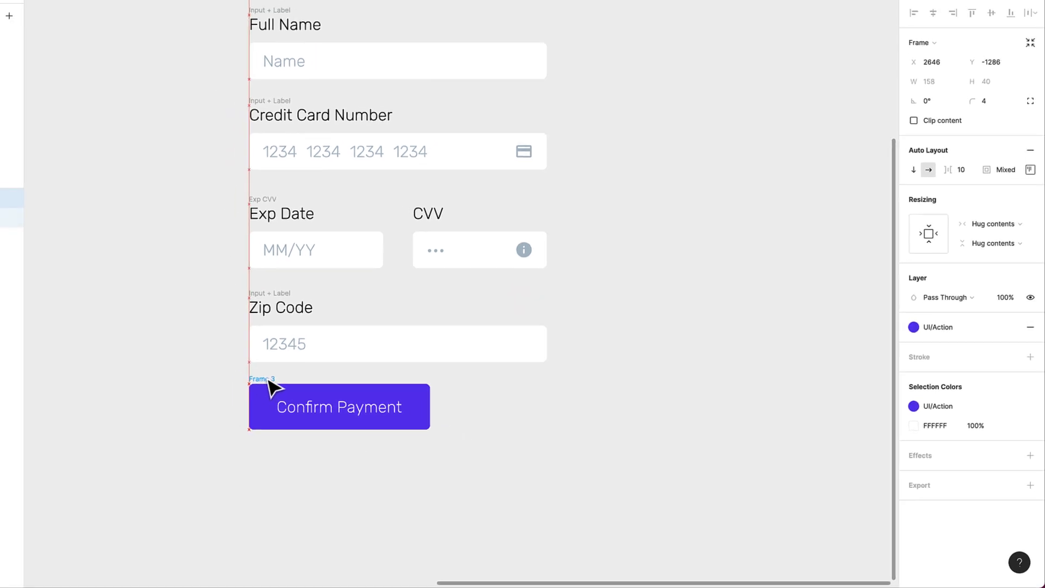
click(344, 494)
Copy the text "You verify that this info is correct" from below the reference form's button.
scroll(370, 495, up, 1)
scroll(379, 496, down, 3)
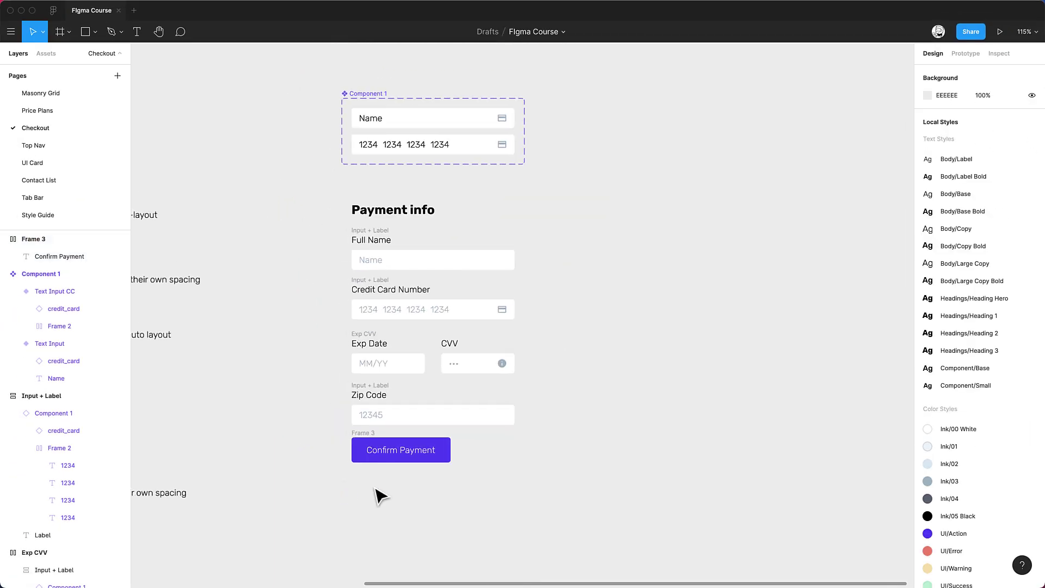
scroll(378, 495, left, 8)
scroll(378, 494, up, 3)
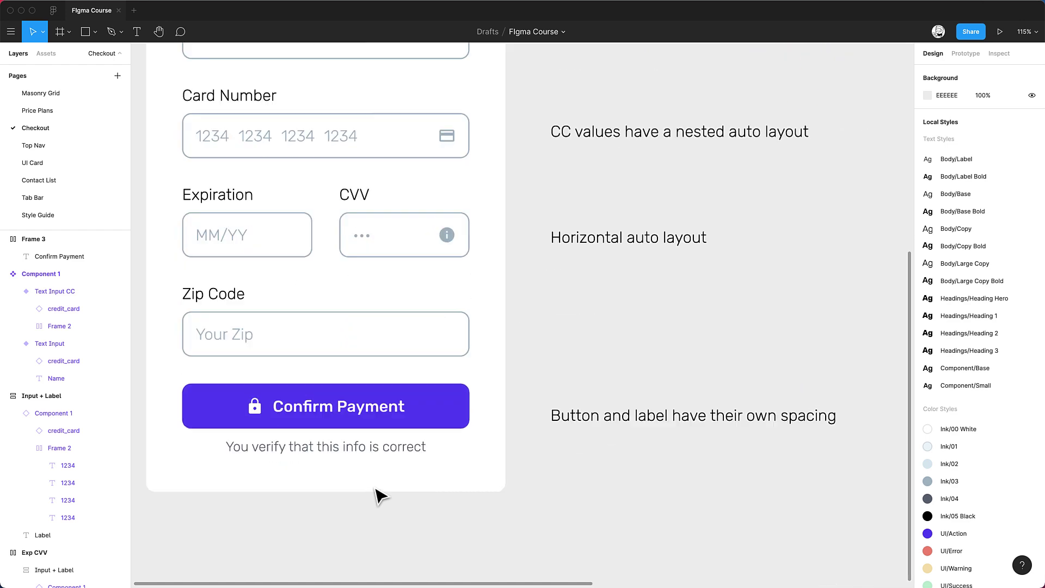
double_click(362, 448)
key(ctrl+c)
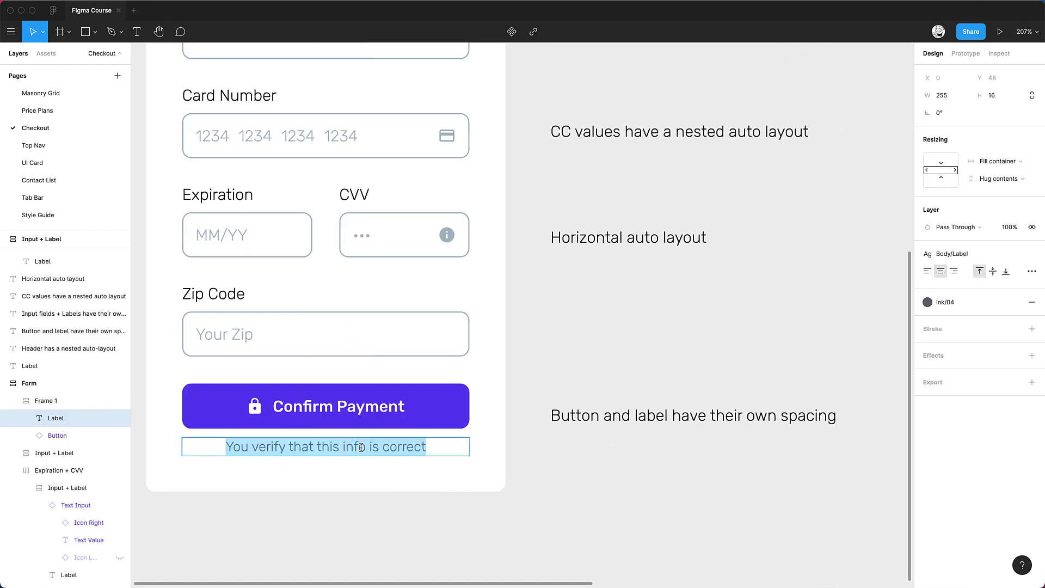
Paste the copied text as a new label below the Confirm Payment button and align it with the button's left edge.
scroll(553, 492, down, 3)
scroll(553, 493, right, 10)
scroll(544, 477, up, 2)
scroll(545, 477, left, 3)
click(513, 436)
key(t)
click(505, 403)
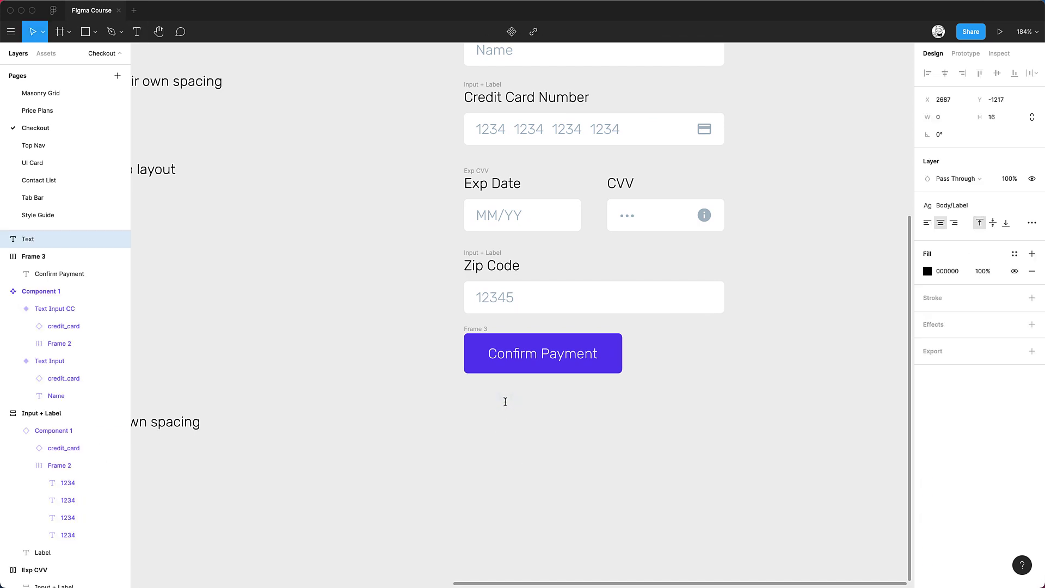
key(ctrl+v)
click(554, 479)
drag(501, 422, 550, 401)
Compare the new form with the reference form, examining the illustration in the reference header.
scroll(551, 402, up, 5)
scroll(550, 402, right, 3)
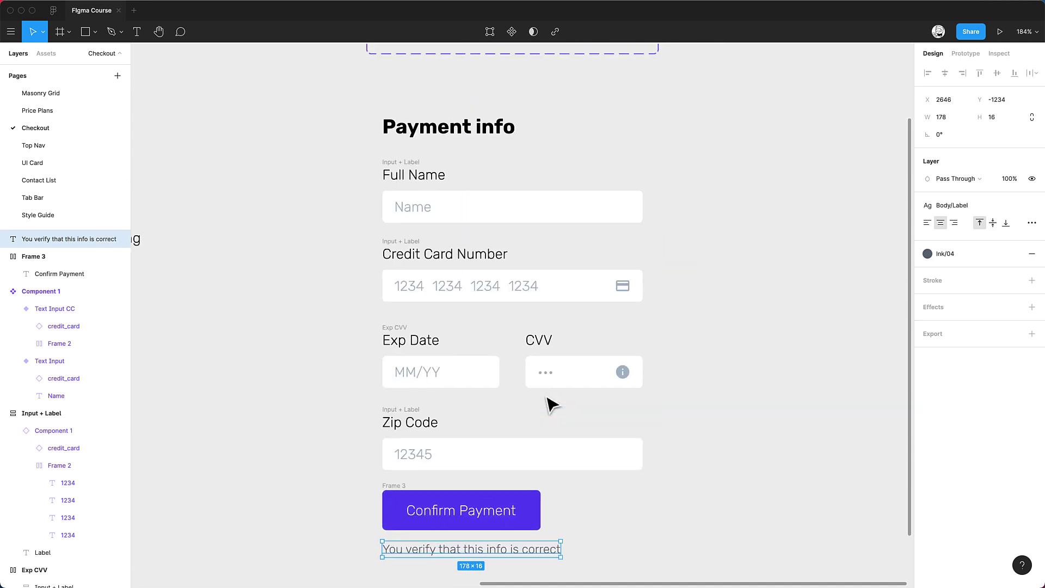
scroll(552, 405, down, 1)
scroll(551, 405, up, 2)
scroll(552, 404, down, 2)
scroll(552, 404, down, 5)
scroll(191, 327, left, 3)
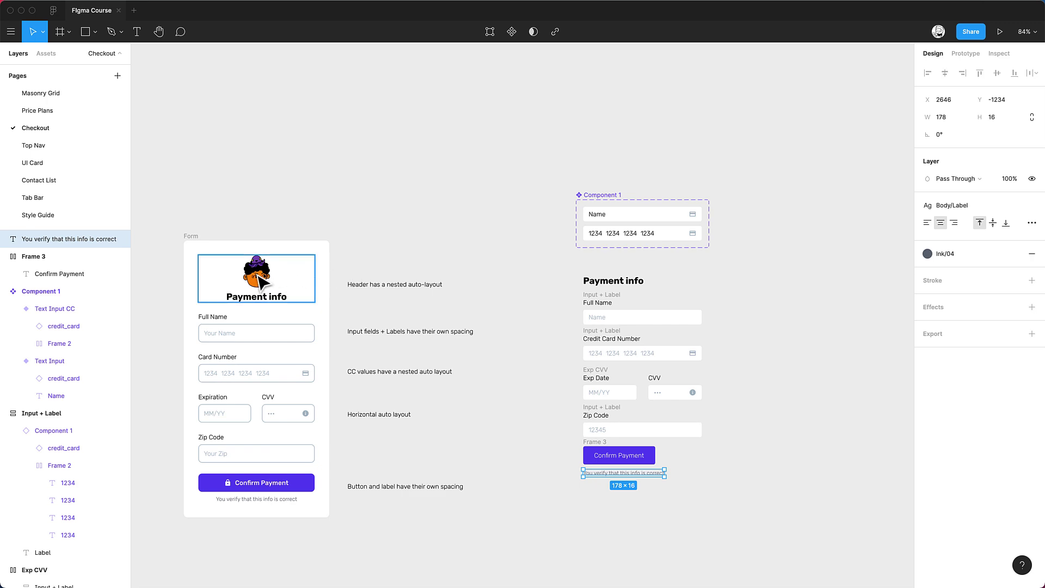
scroll(263, 294, right, 3)
scroll(275, 308, up, 3)
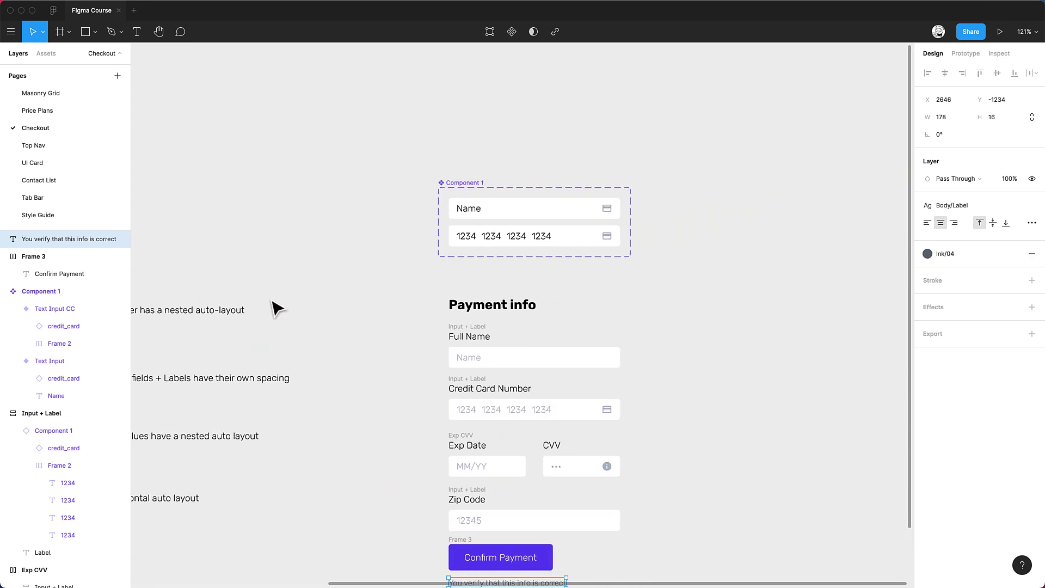
Move Component 1 farther up to free space above the Payment info heading.
scroll(275, 308, right, 3)
click(369, 180)
drag(380, 186, 380, 84)
click(622, 251)
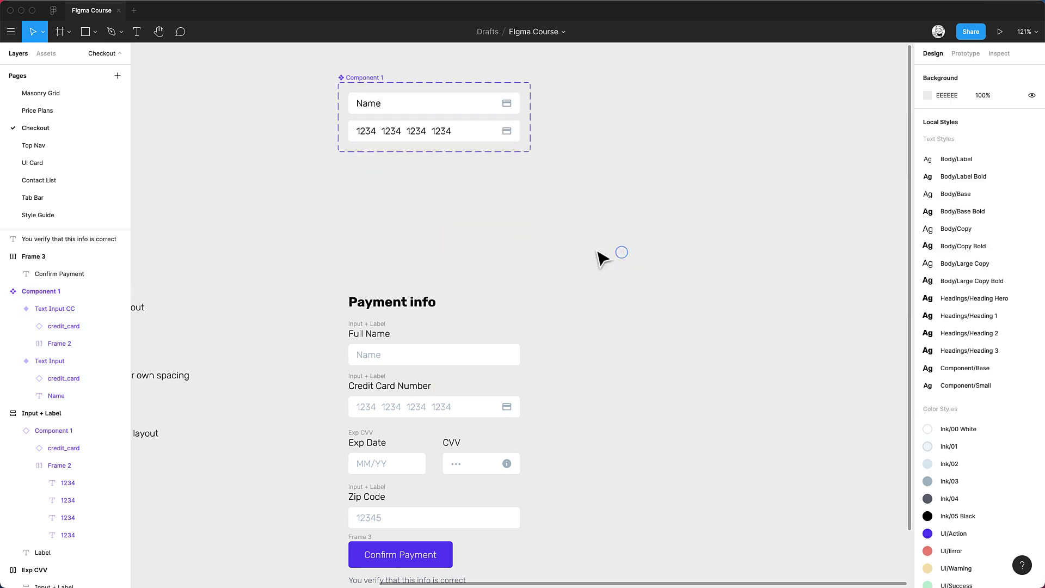
Launch the Blush plugin and position its window beside the payment form.
right_click(550, 251)
mouse_move(580, 291)
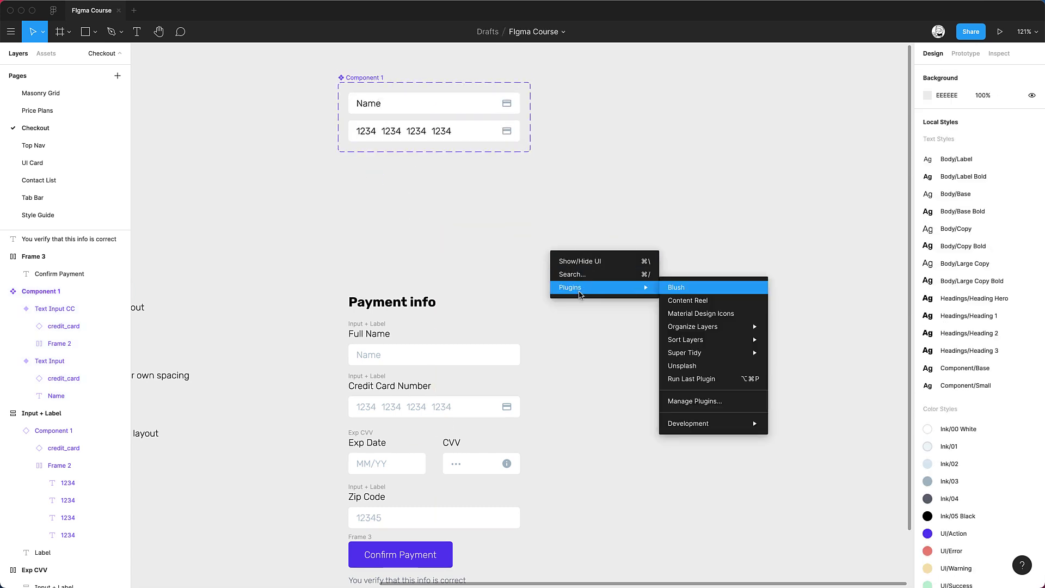
click(689, 290)
drag(824, 113, 730, 130)
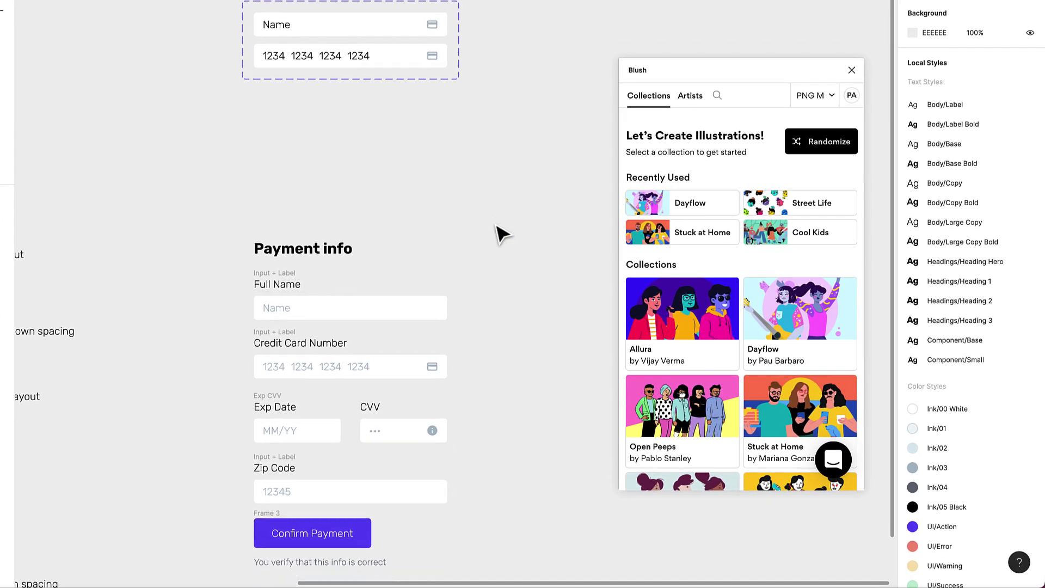
Browse the Blush illustration collections and open the Street Life collection's character options.
scroll(501, 234, down, 2)
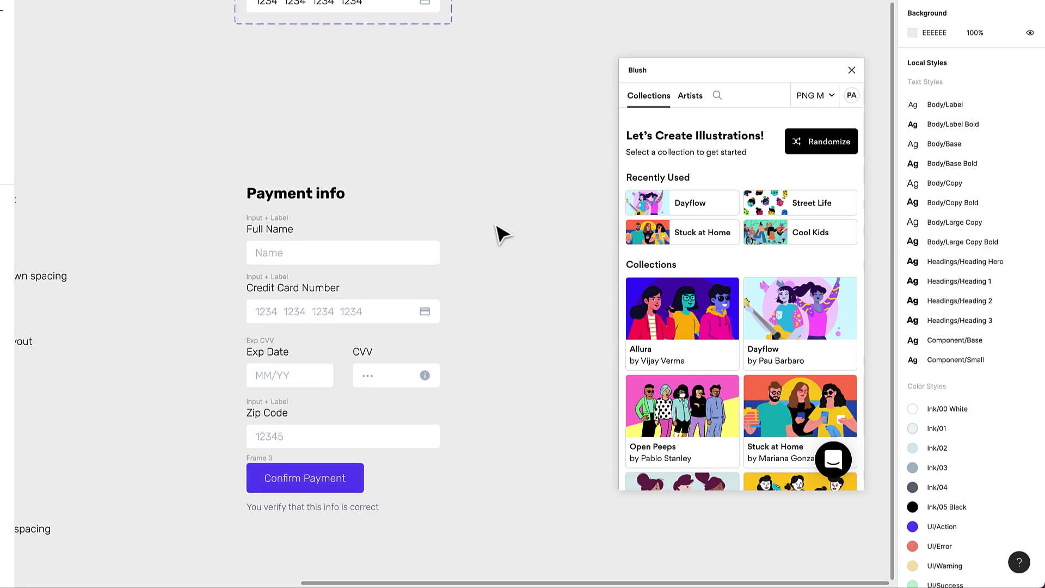
scroll(766, 287, down, 2)
scroll(766, 287, down, 10)
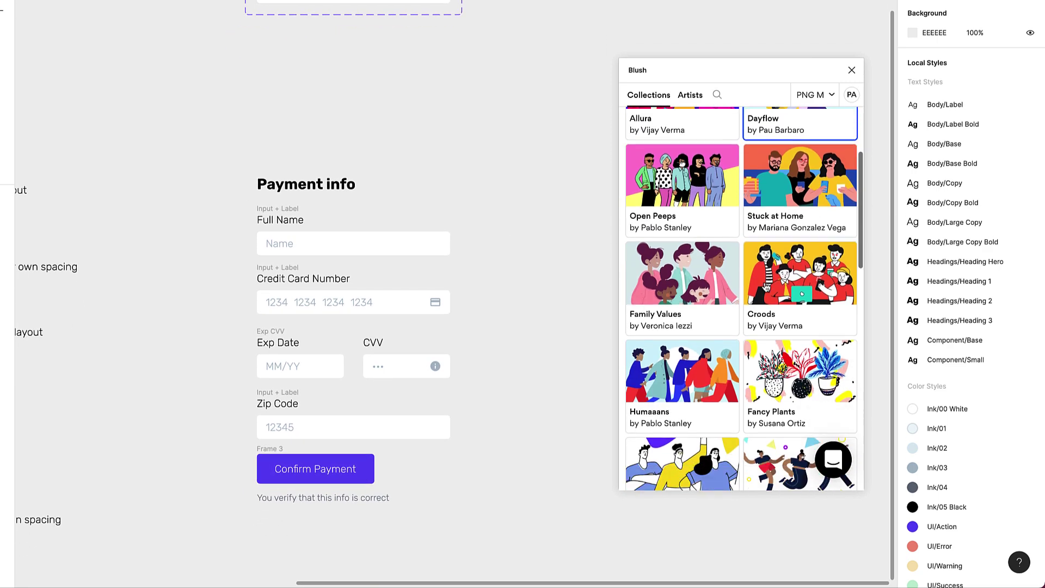
scroll(766, 287, down, 8)
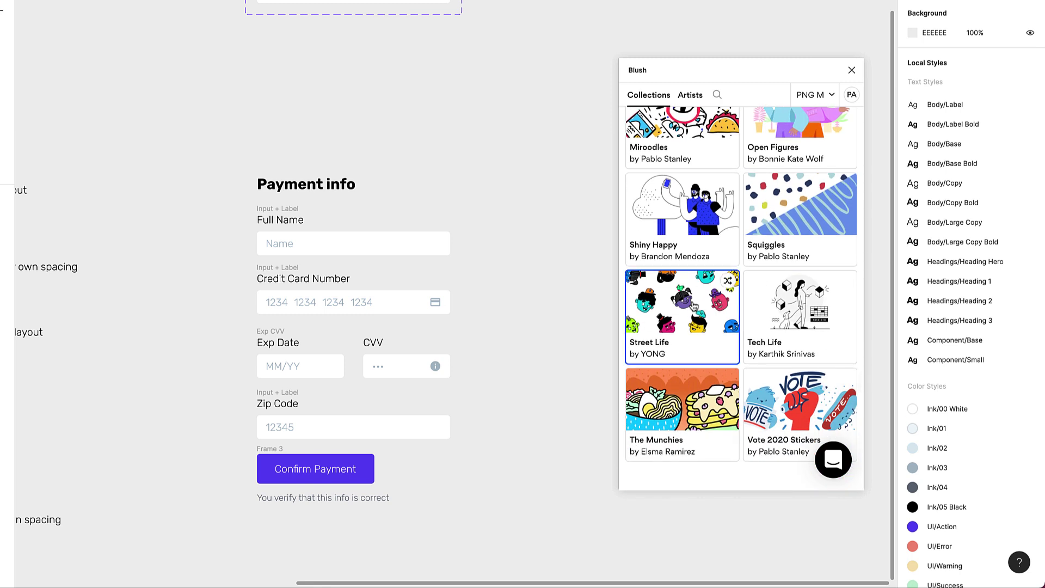
click(695, 308)
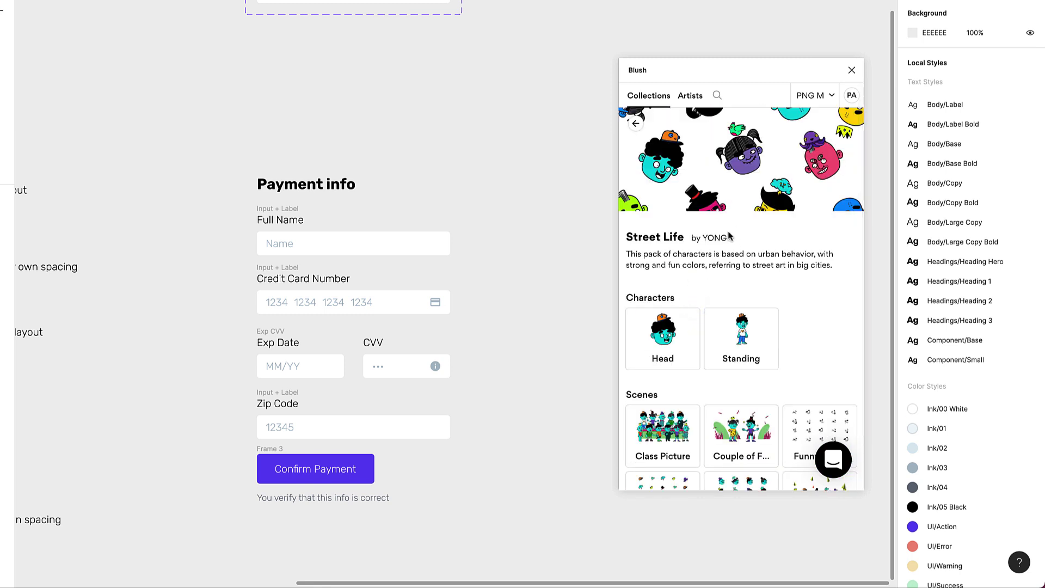
scroll(732, 237, down, 1)
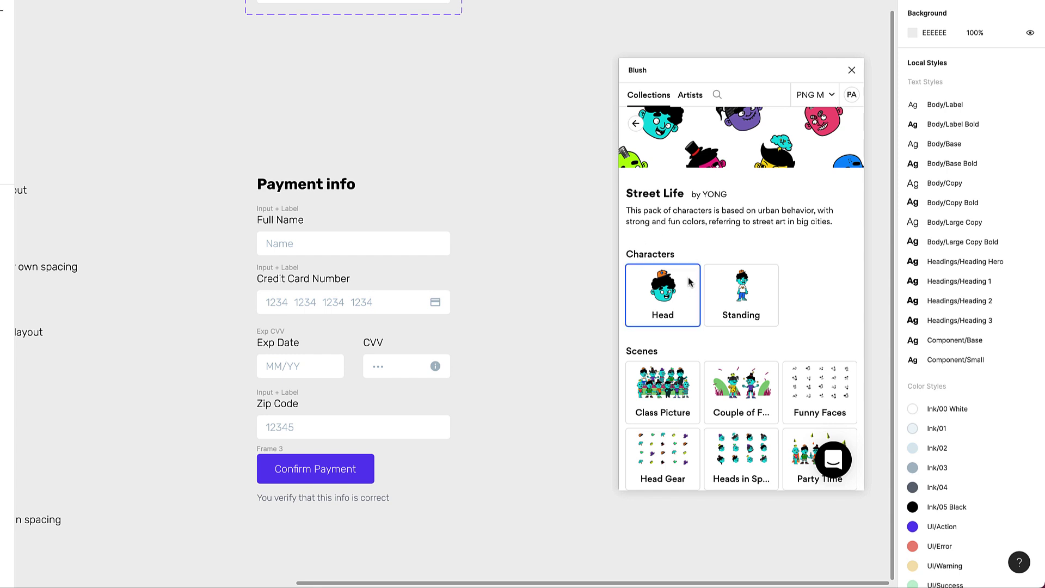
Insert the Street Life Head illustration and shrink it to about 88 × 61 directly above the Payment info heading.
drag(661, 304, 551, 258)
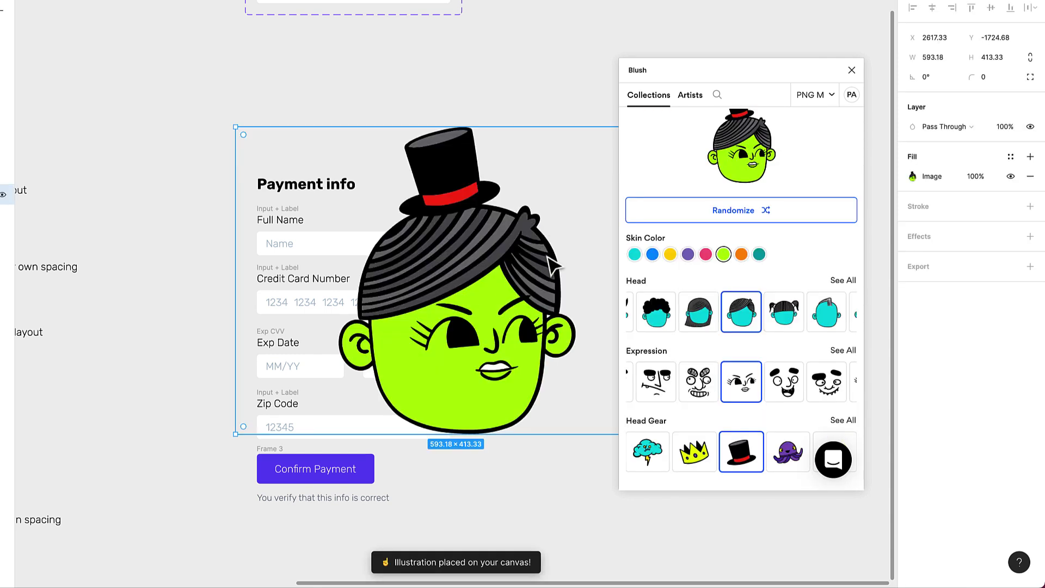
drag(235, 125, 433, 234)
drag(481, 300, 336, 145)
drag(373, 72, 316, 115)
drag(294, 158, 311, 160)
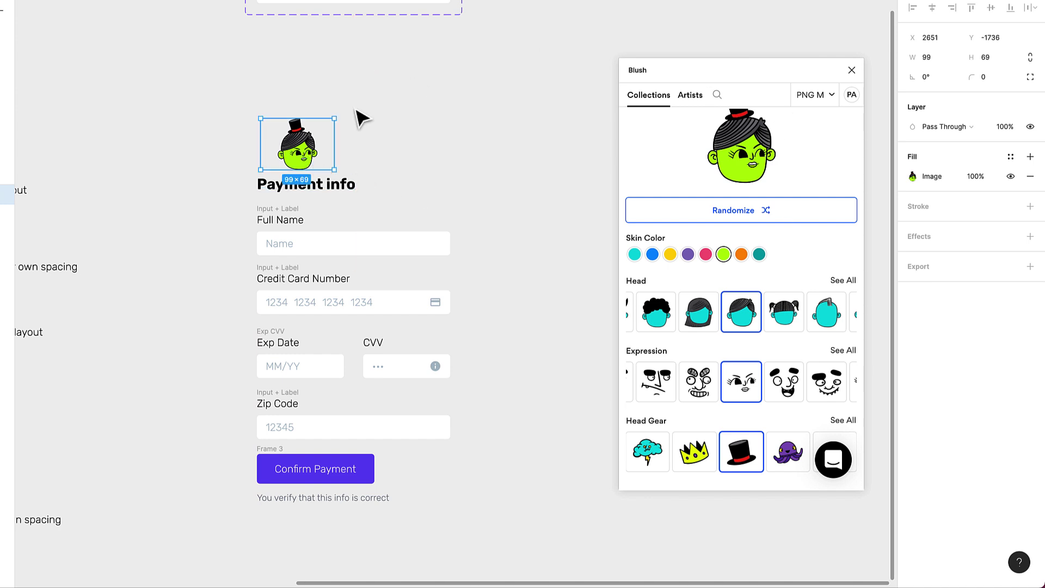
drag(331, 117, 329, 123)
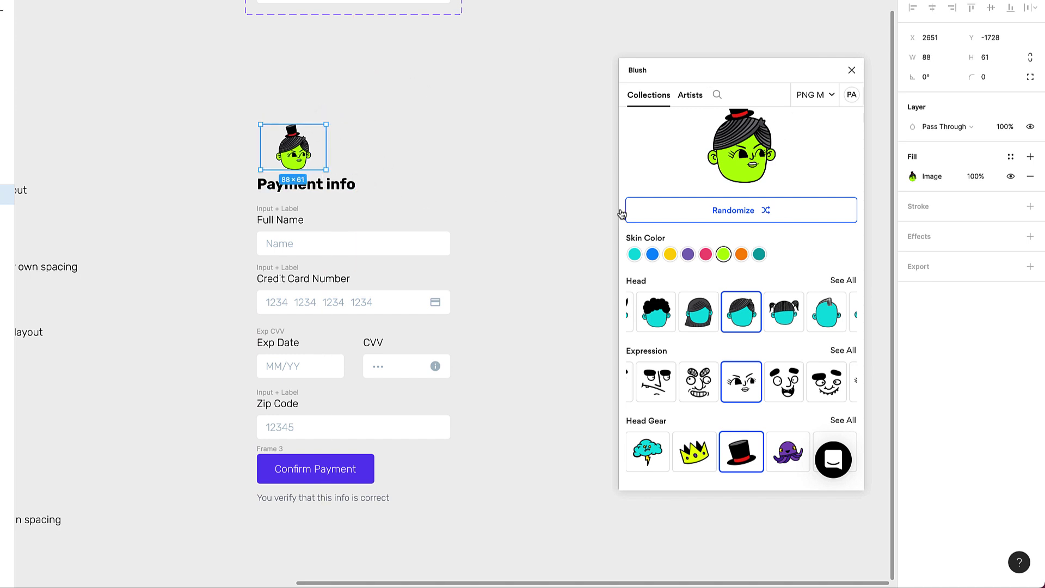
Randomize the head illustration into a purple character with a green bird on top and close the Blush plugin.
scroll(468, 223, up, 1)
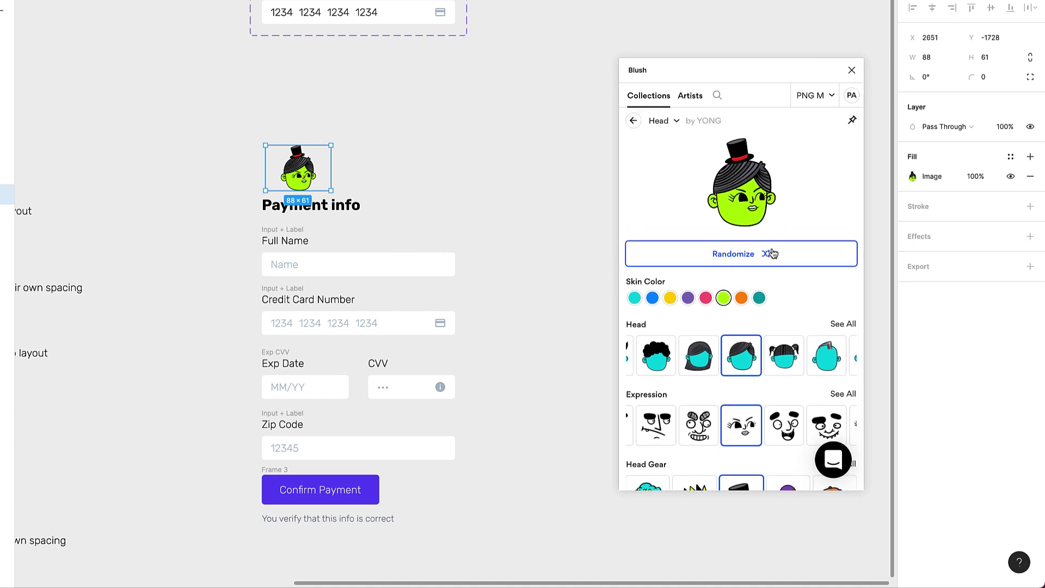
scroll(707, 349, down, 1)
click(702, 360)
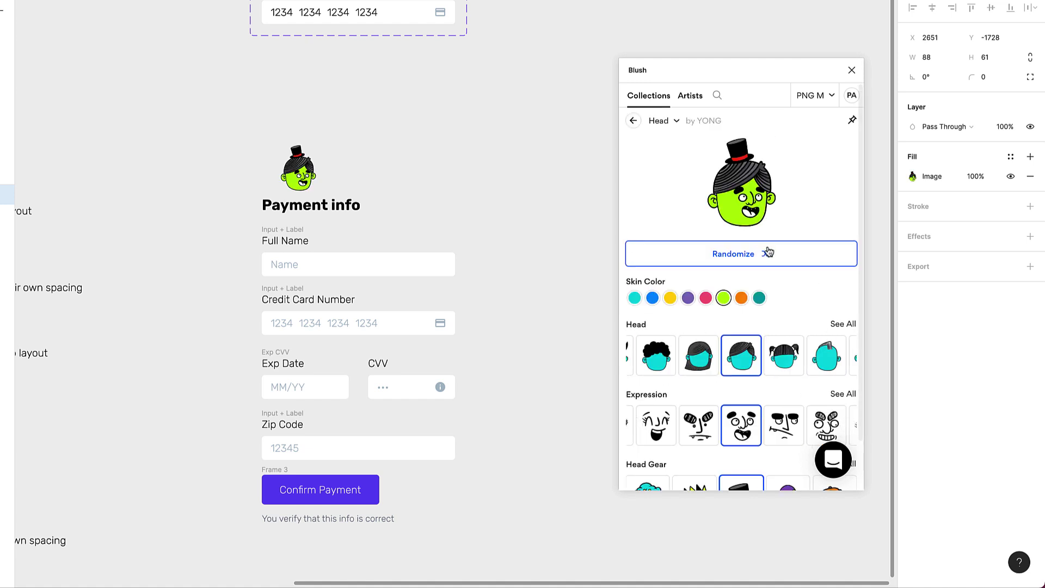
click(766, 254)
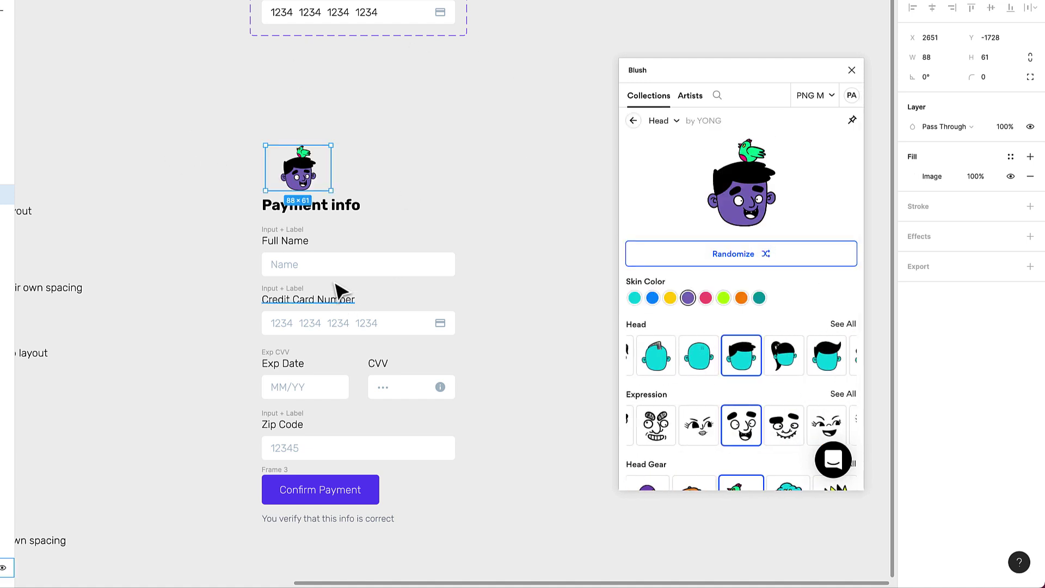
scroll(238, 186, up, 3)
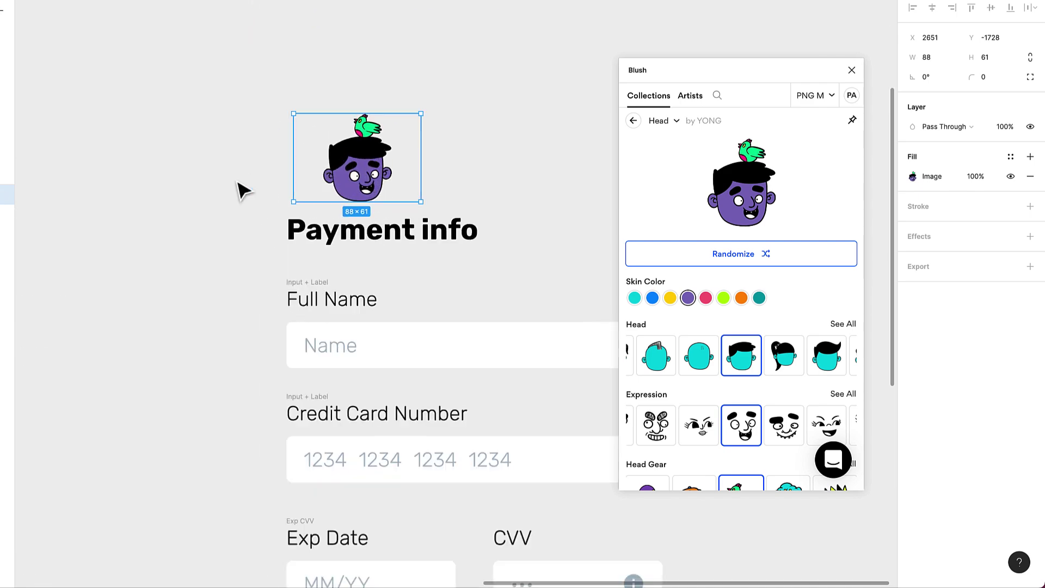
click(223, 183)
click(852, 70)
Combine the head illustration and Payment info heading in a vertical auto layout with 4 spacing between items.
scroll(509, 186, down, 5)
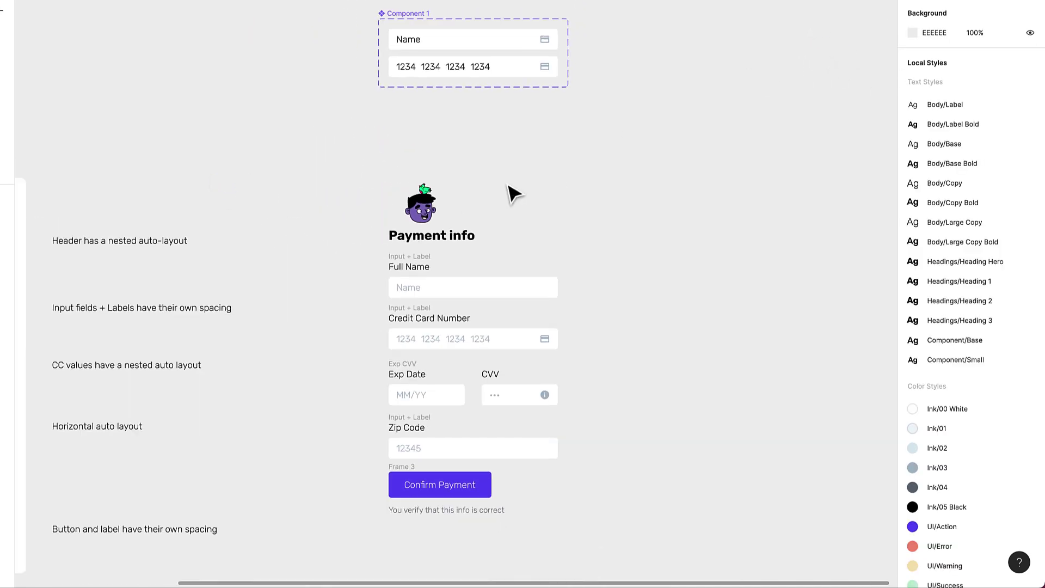
click(432, 220)
scroll(432, 218, up, 3)
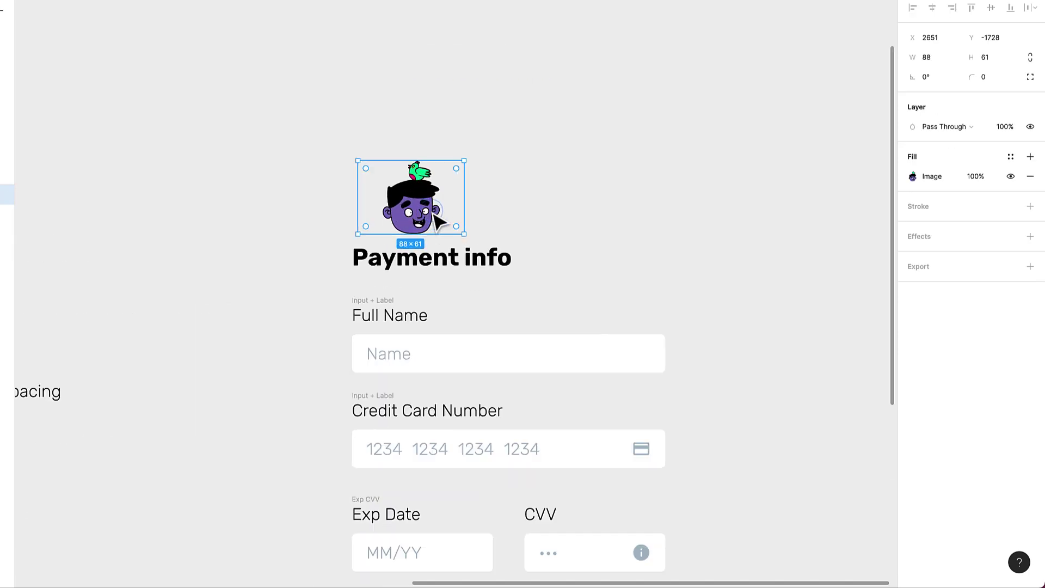
shift+click(475, 255)
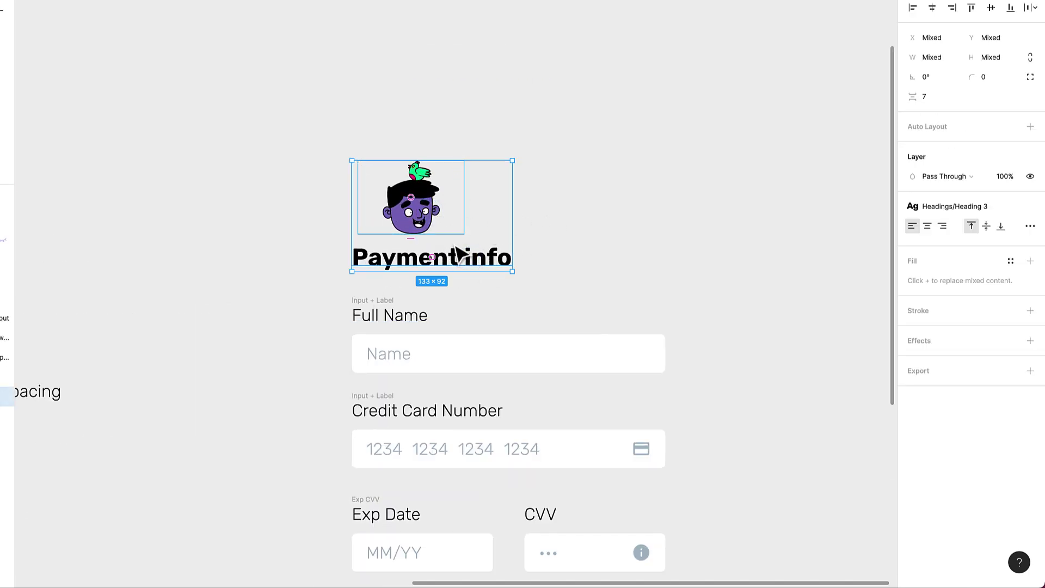
key(shift+a)
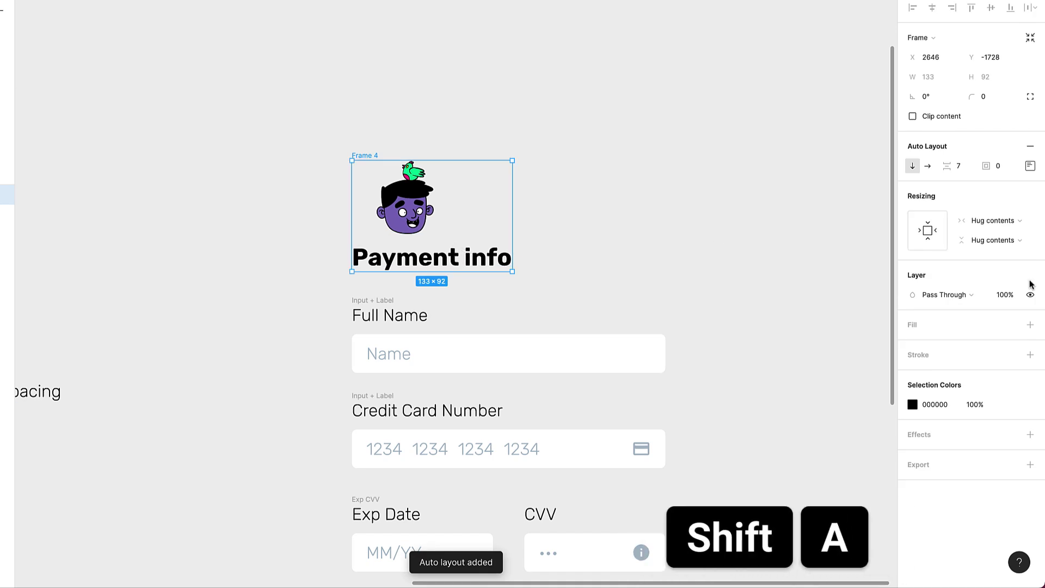
click(965, 165)
text(4)
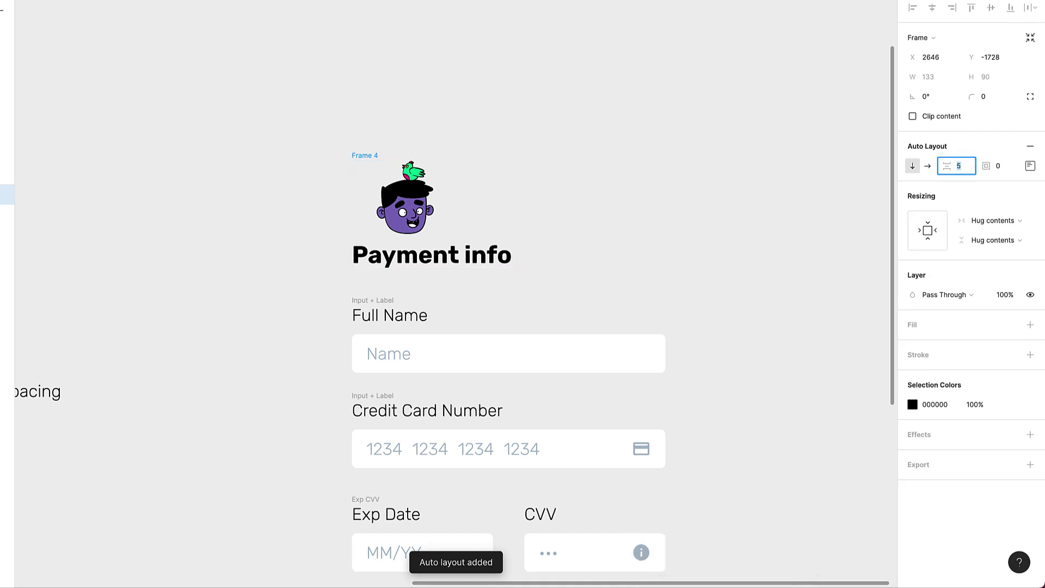
key(Return)
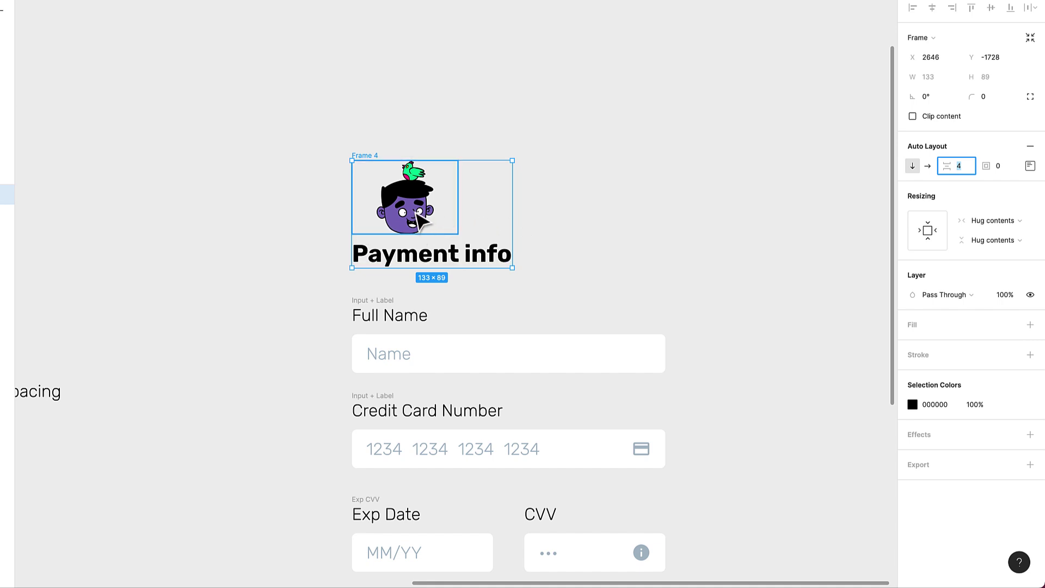
Set the header auto layout's alignment to top center so the illustration sits centered over the heading.
click(1030, 165)
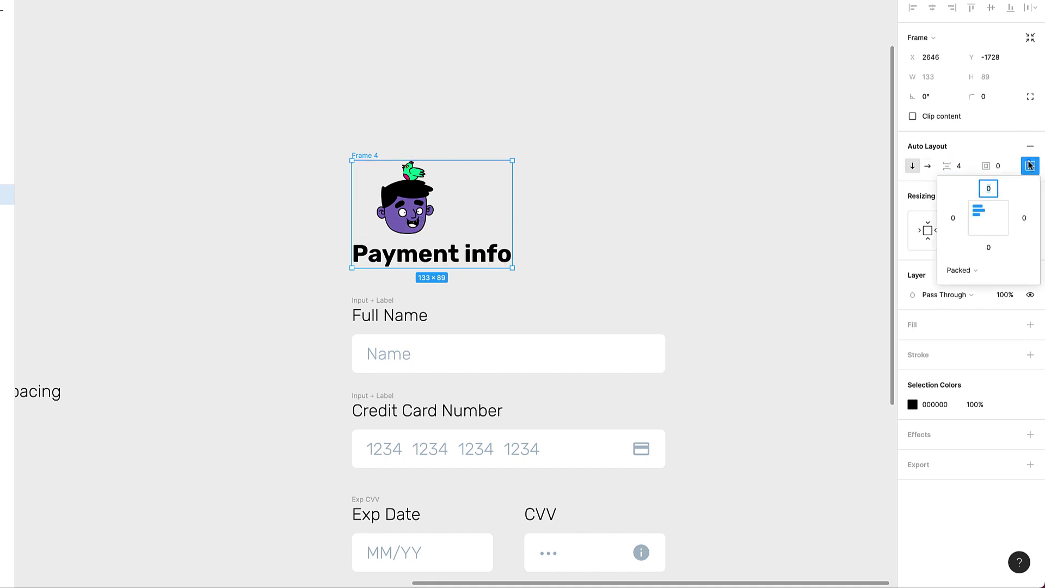
click(990, 211)
click(637, 196)
Combine the Confirm Payment button and the verification label below it in a vertical auto layout with 8 spacing.
scroll(641, 201, down, 3)
scroll(641, 201, right, 3)
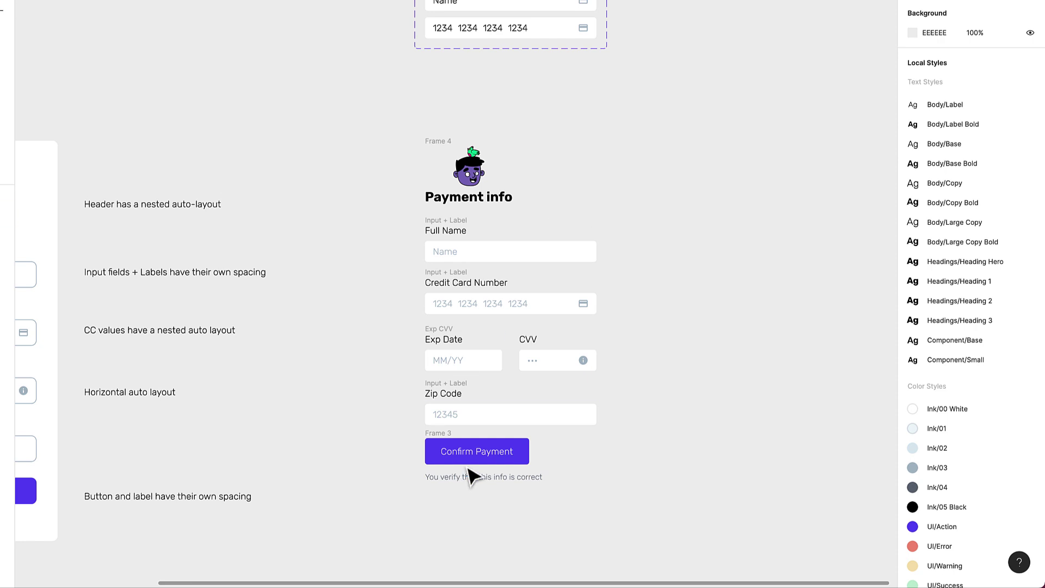
click(436, 439)
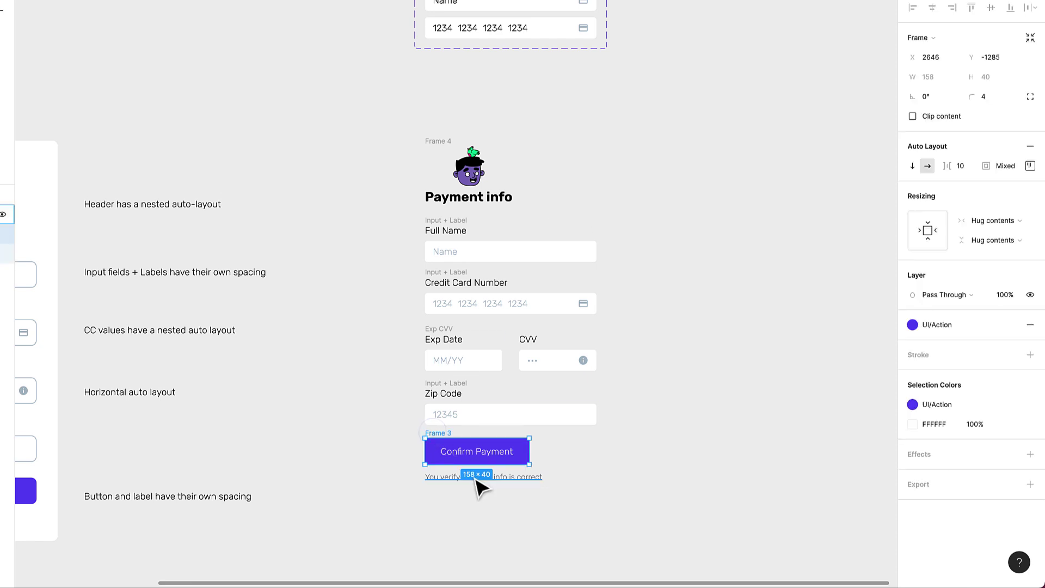
scroll(459, 485, up, 2)
scroll(460, 485, right, 2)
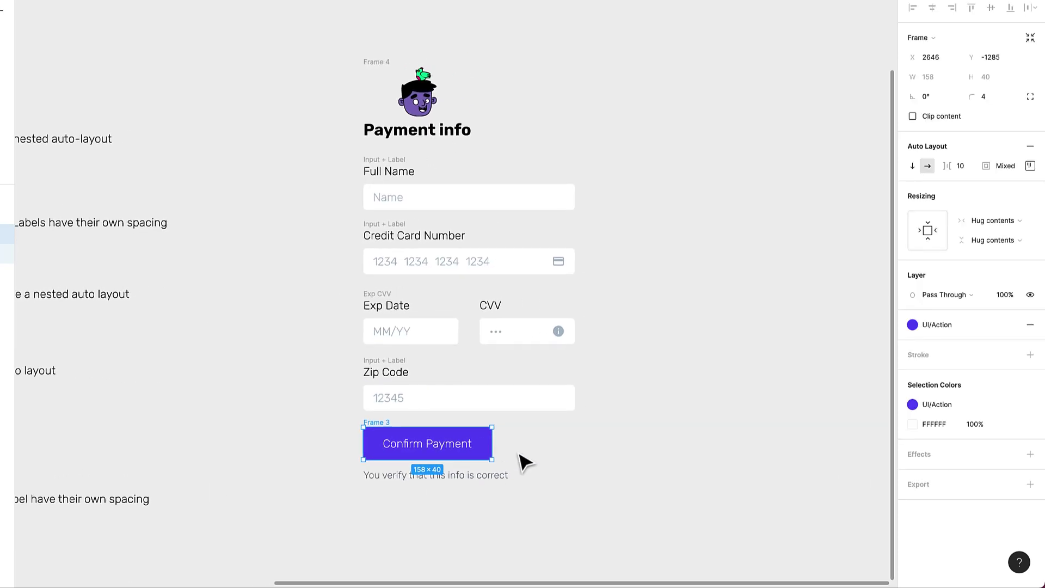
scroll(396, 451, up, 2)
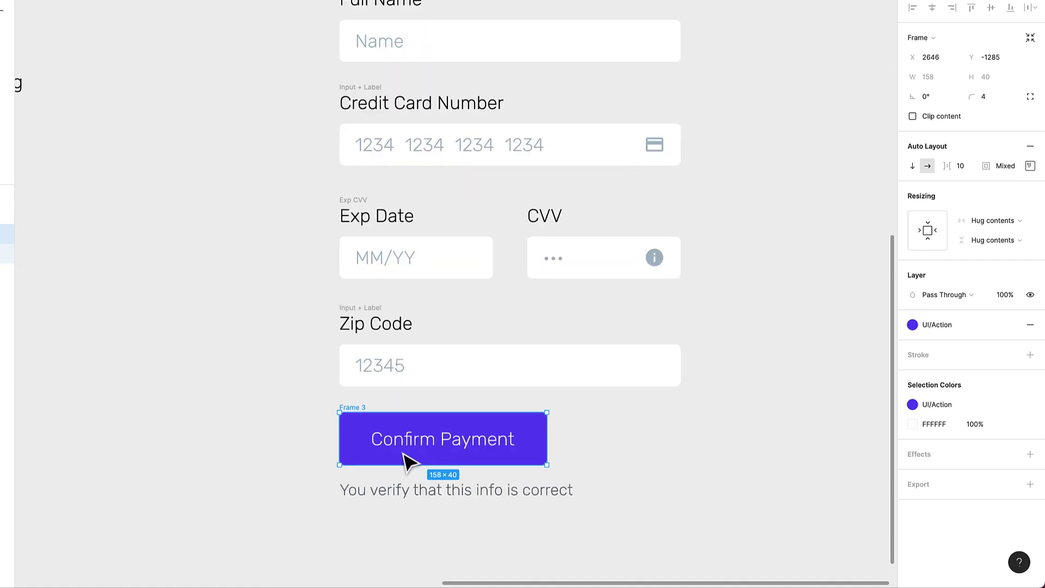
shift+click(417, 493)
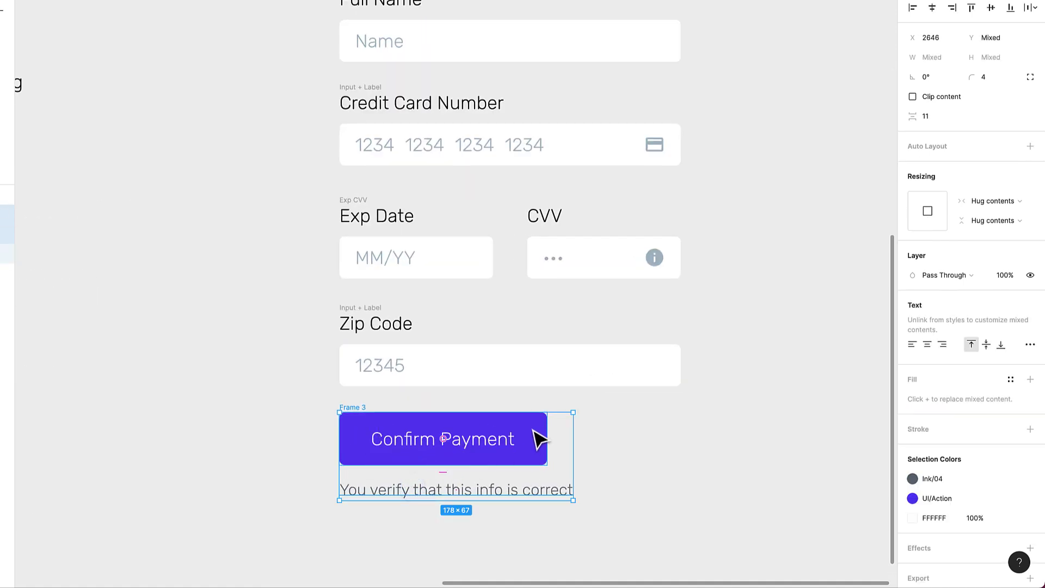
key(shift+a)
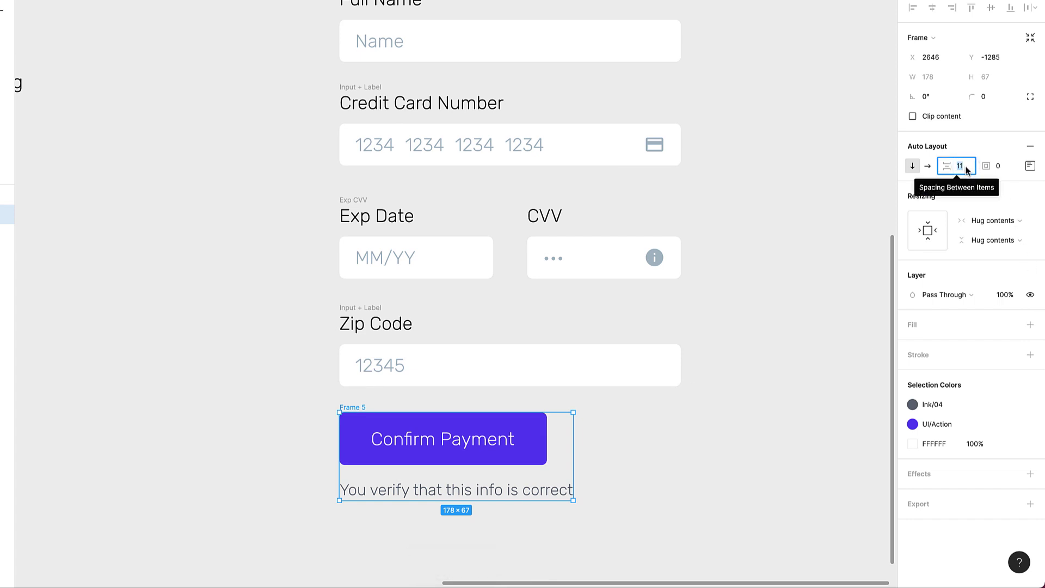
text(8)
key(Return)
Wrap the header, all input groups and the button group in one vertical auto layout with 24 spacing.
scroll(602, 455, down, 3)
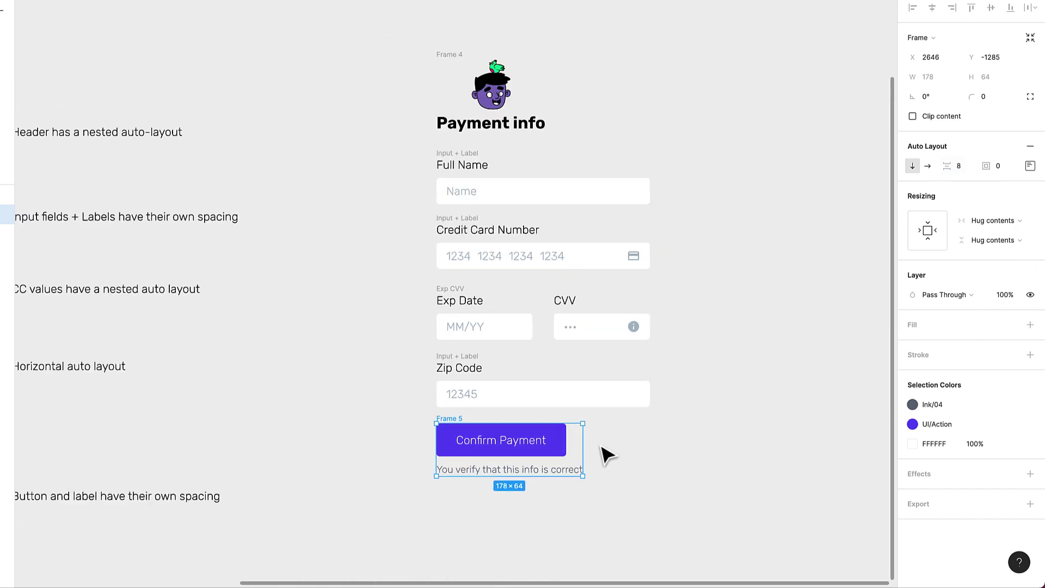
scroll(648, 417, right, 2)
drag(327, 51, 664, 575)
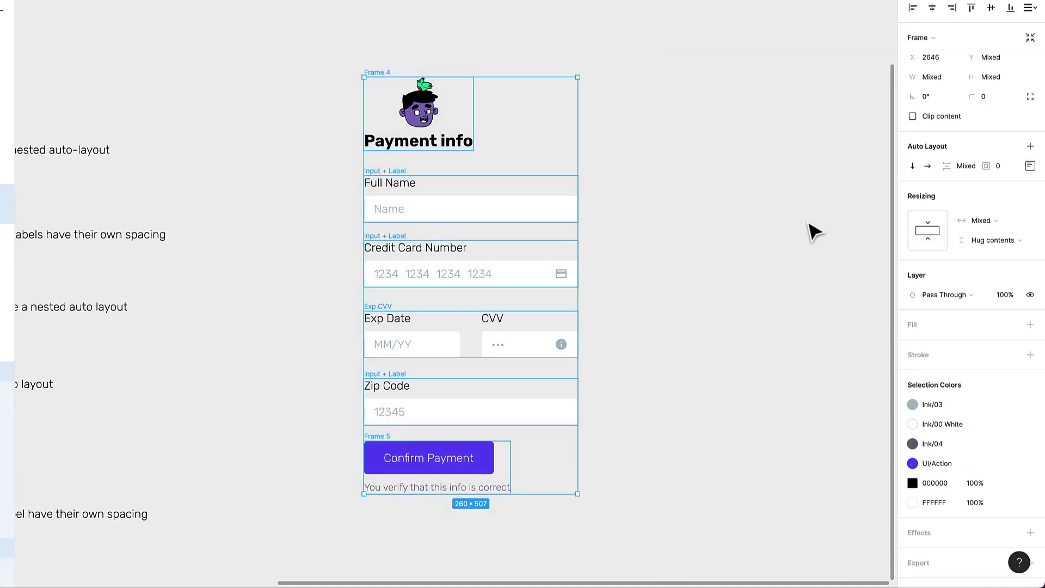
key(shift+a)
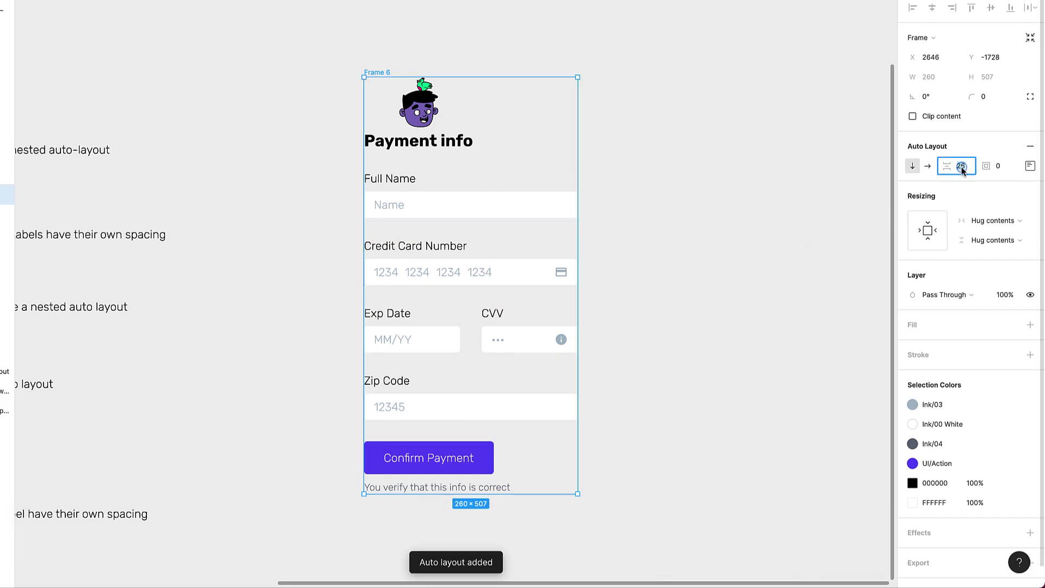
key(Down)
key(Down)
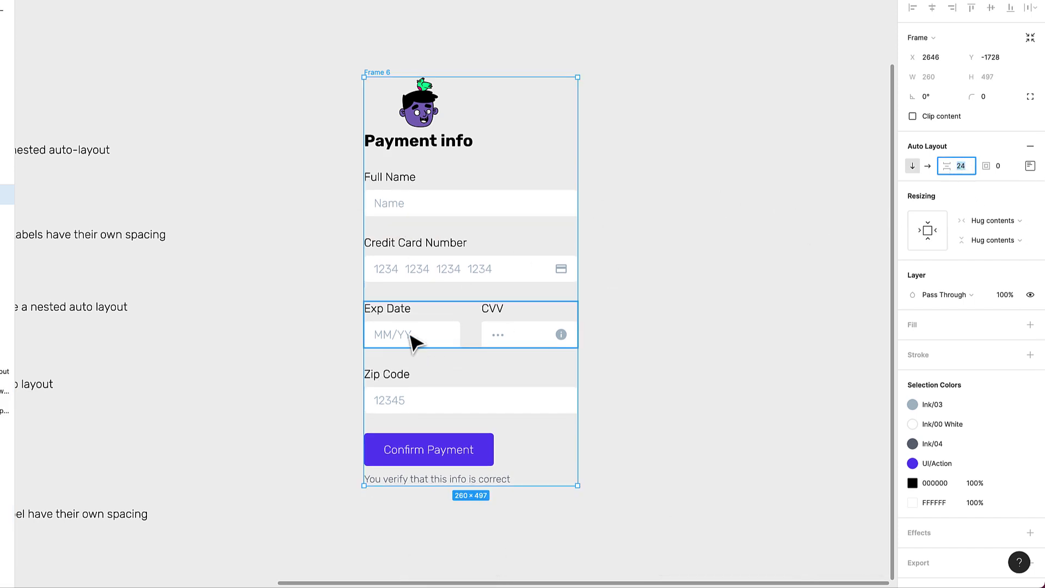
Fill the whole payment form frame with the Ink/00 White color style.
scroll(410, 341, up, 3)
scroll(397, 292, down, 5)
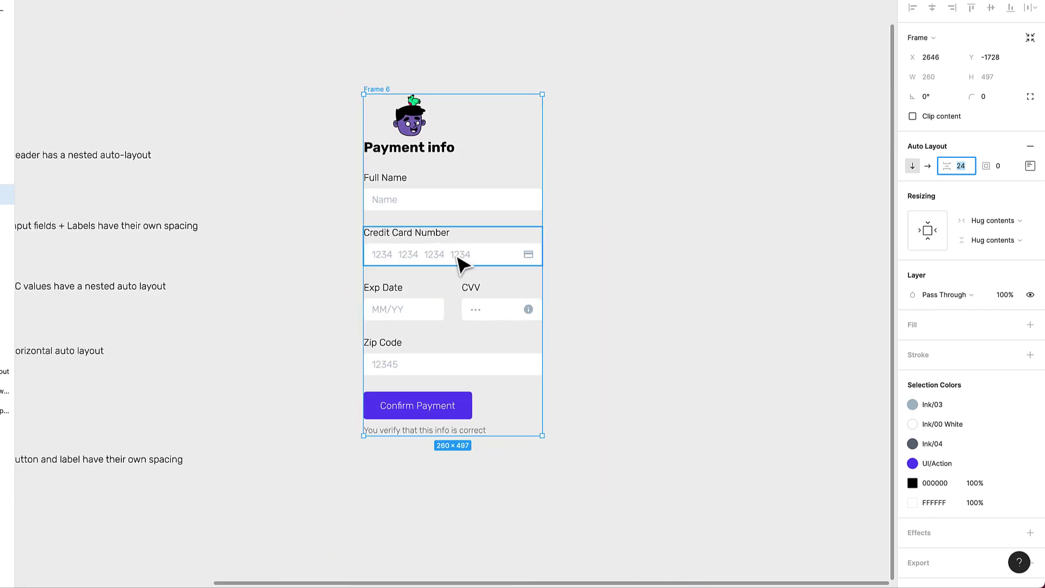
scroll(462, 262, up, 2)
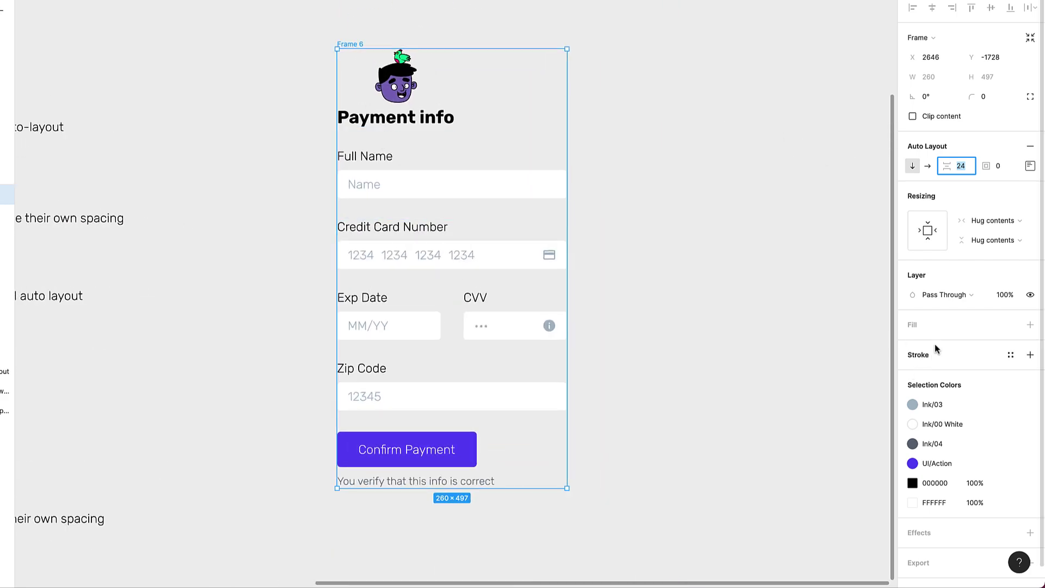
click(1011, 325)
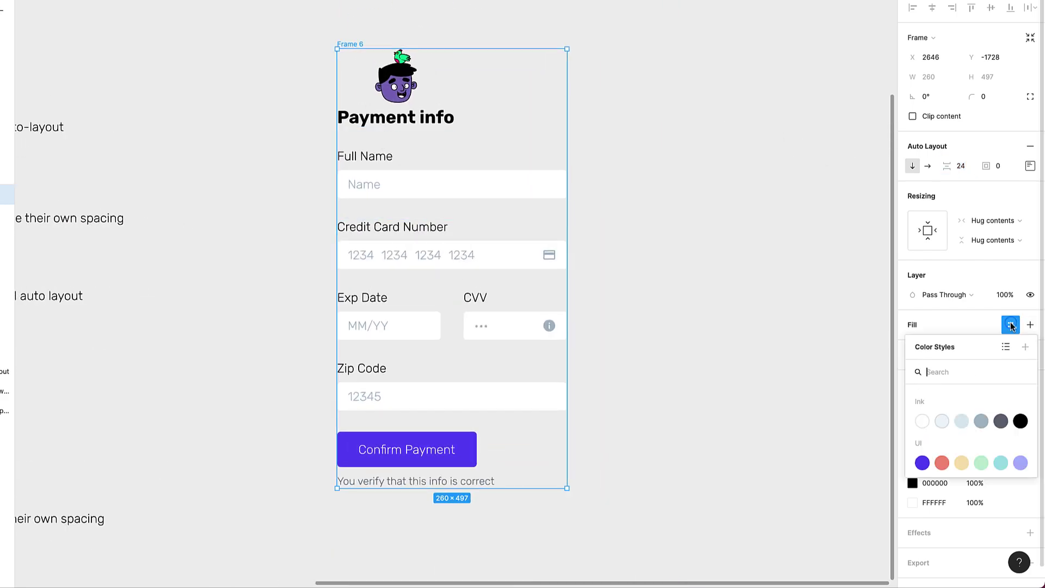
click(926, 419)
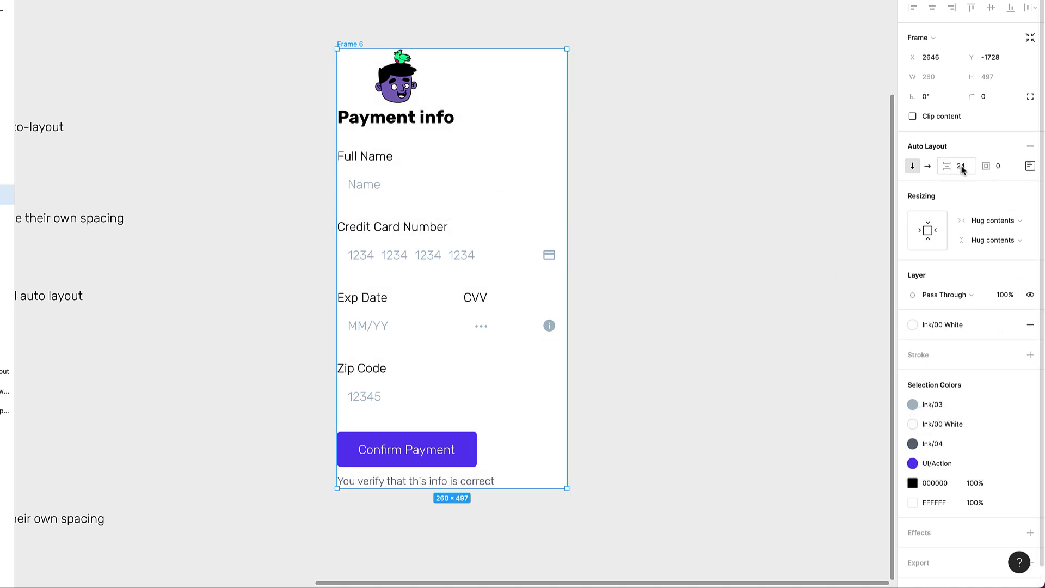
Set the payment form frame's auto layout padding to 16 on all sides.
text(8)
key(Return)
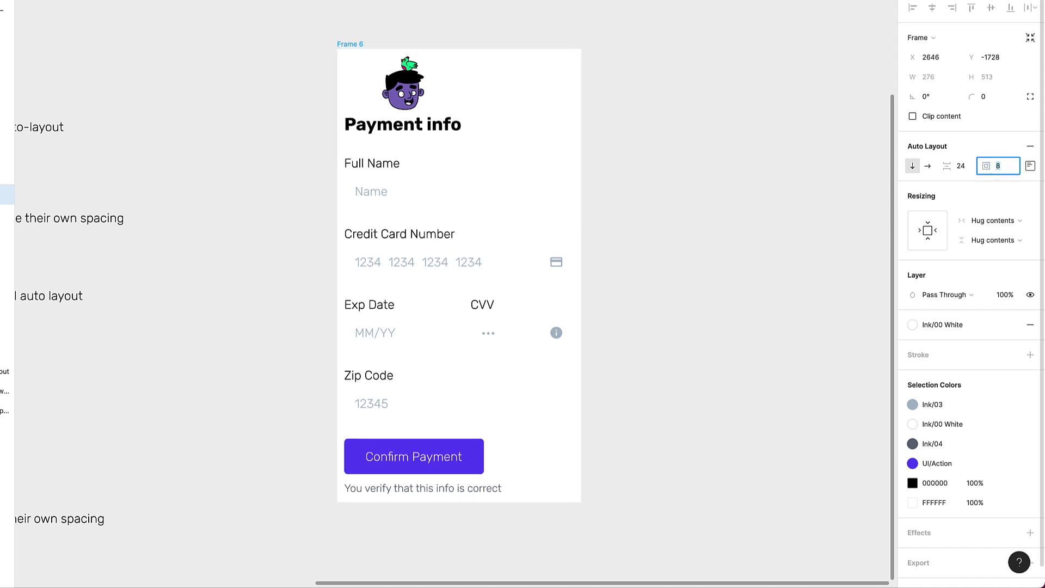
text(16)
key(Return)
click(466, 206)
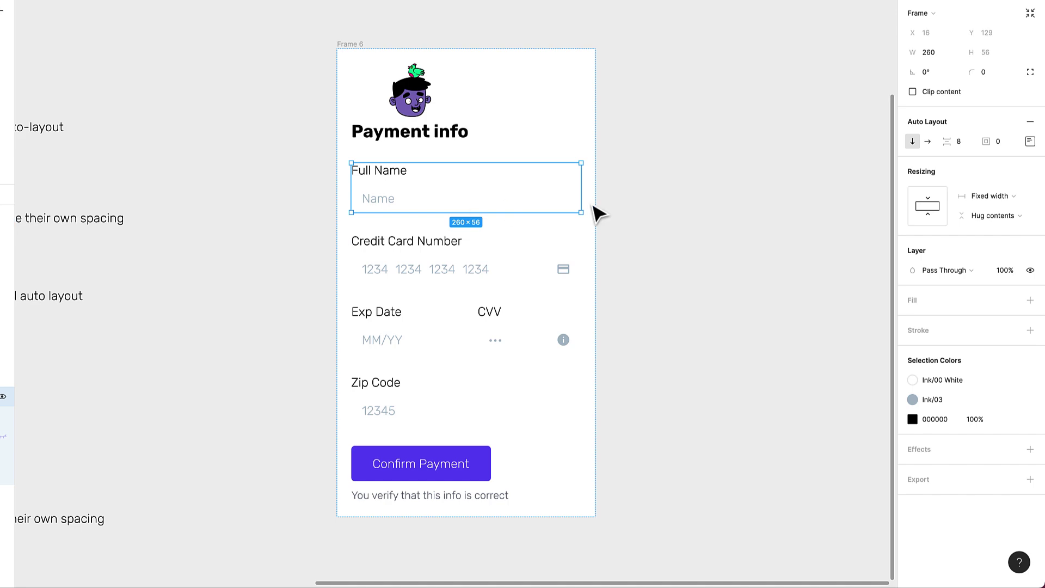
click(645, 197)
Add an Ink/02 stroke to both text input variants of the main component above the form.
scroll(646, 197, down, 3)
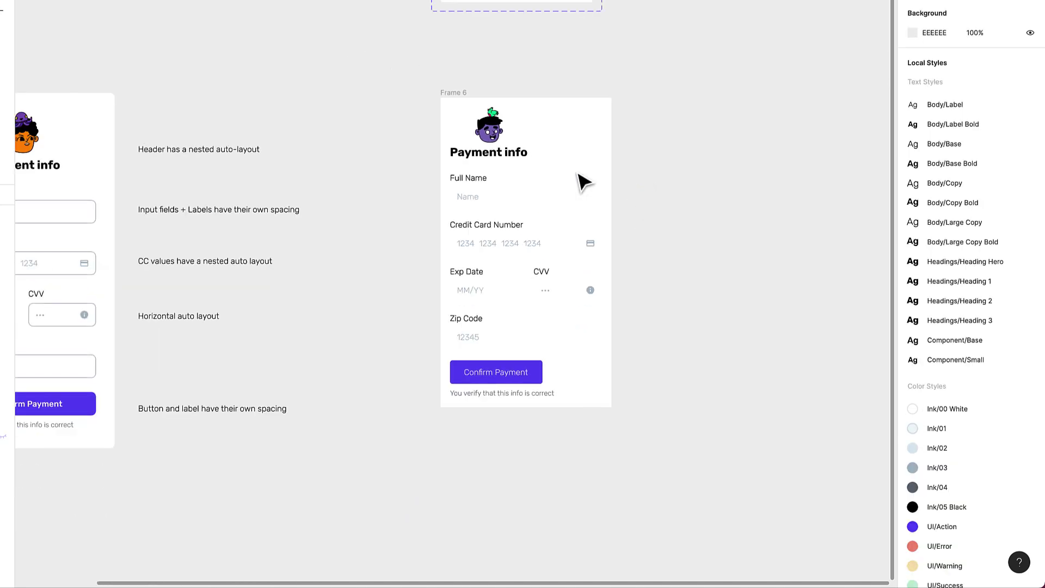
scroll(581, 182, up, 3)
scroll(497, 97, up, 5)
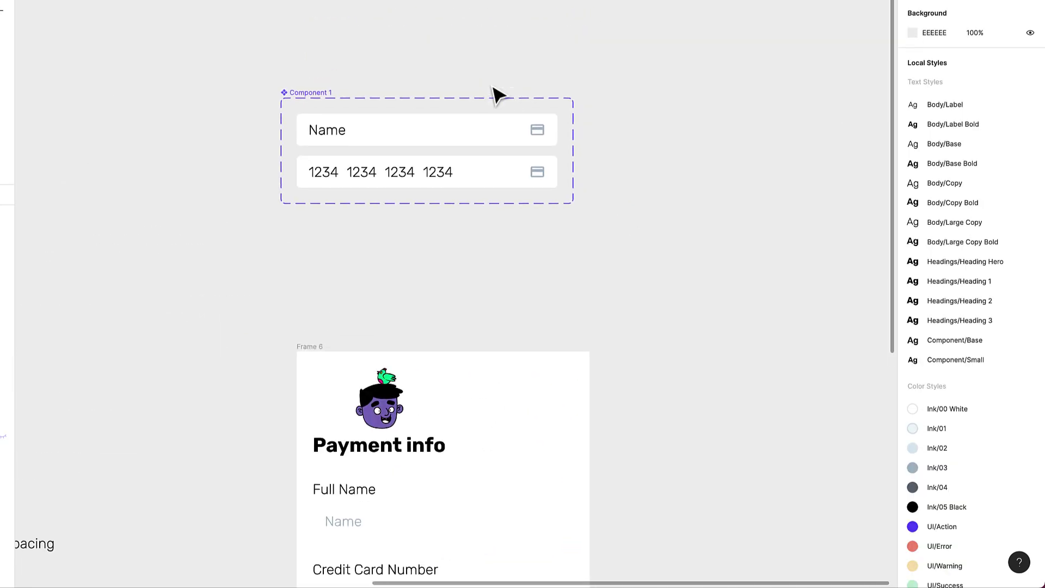
click(483, 140)
scroll(483, 140, up, 2)
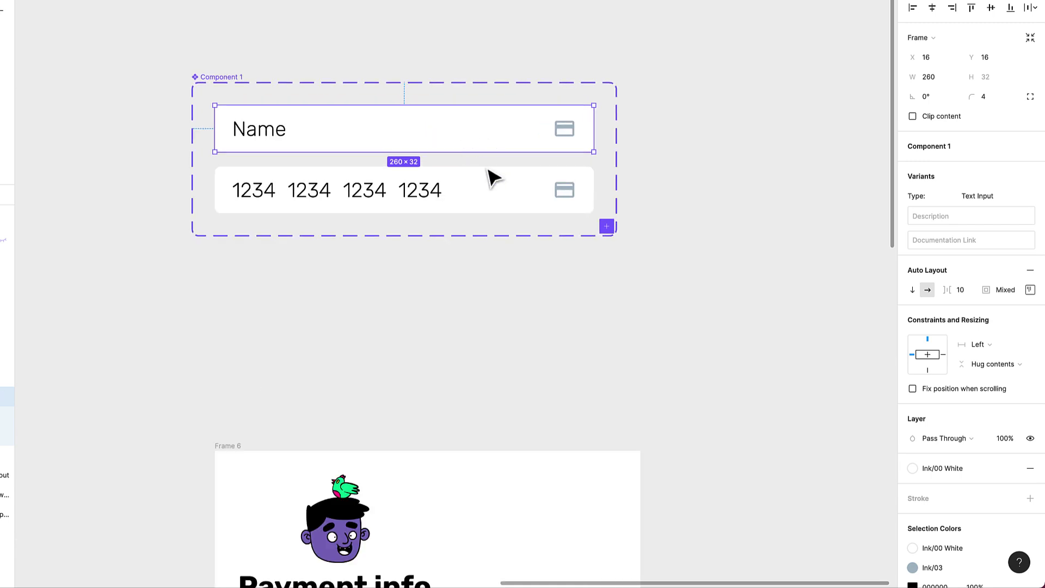
shift+click(504, 199)
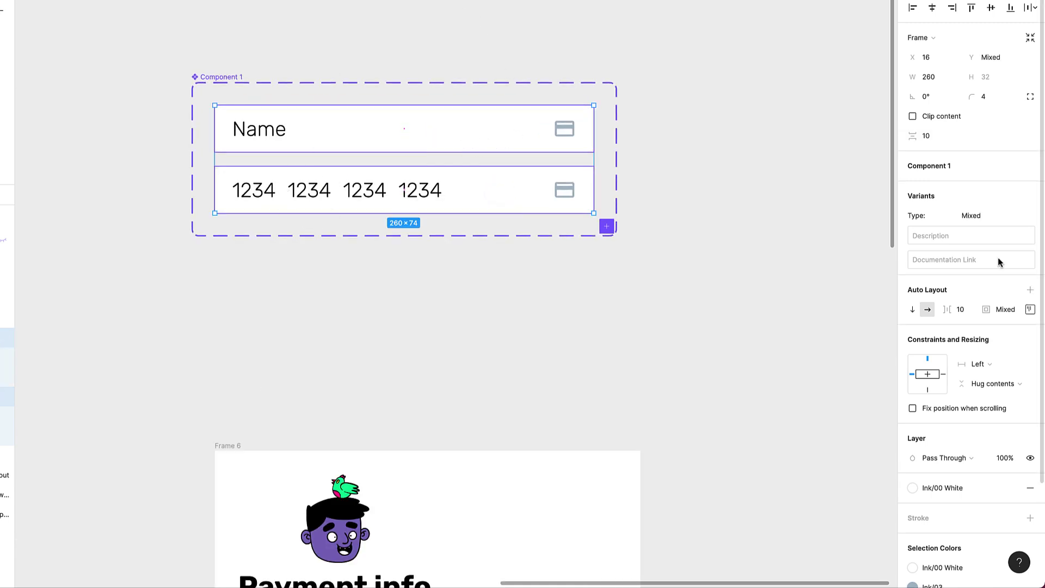
scroll(965, 354, down, 3)
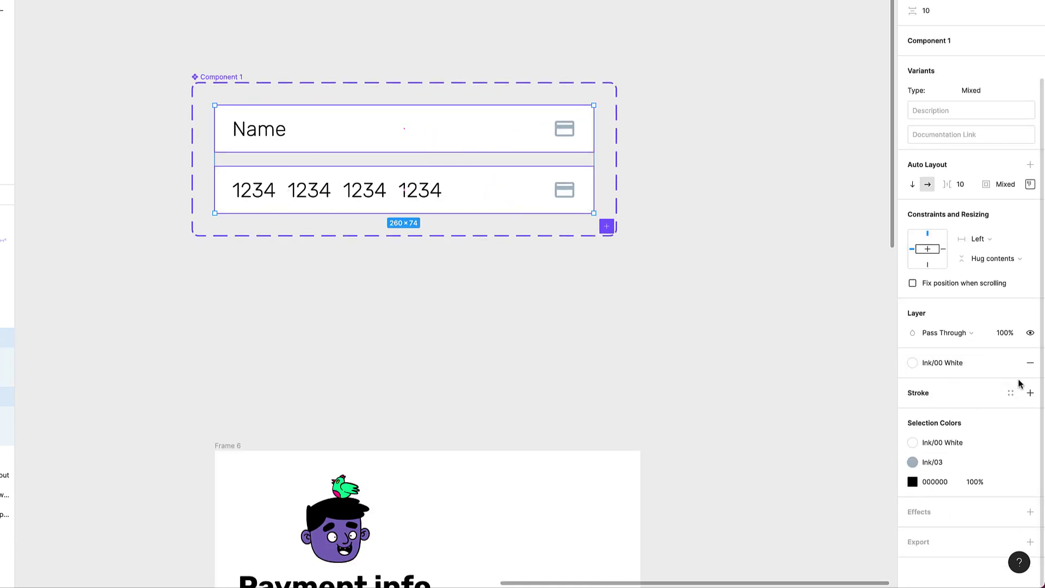
click(1010, 397)
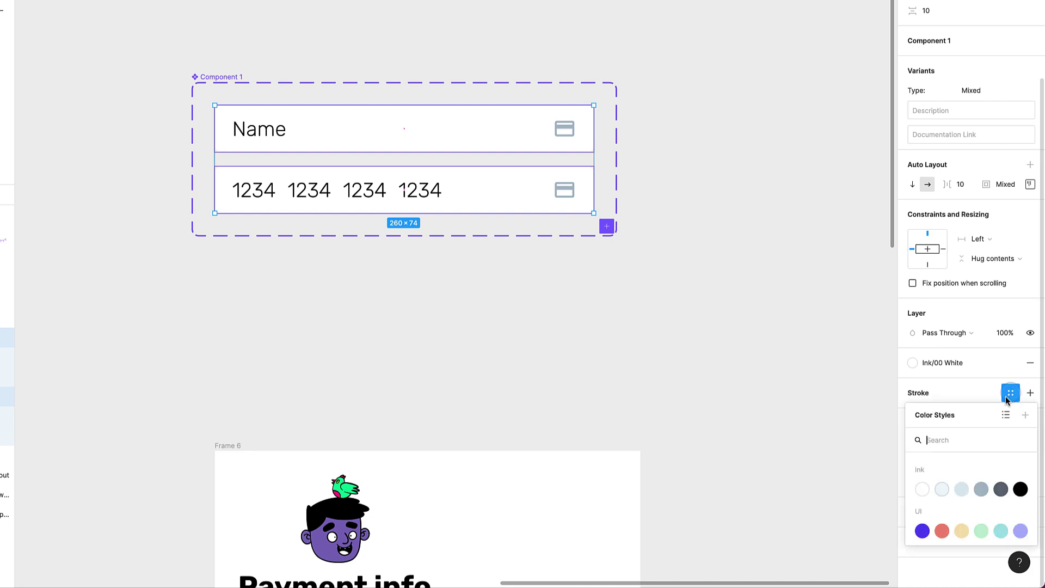
click(962, 490)
Set the payment form frame's left and right padding to 24 each.
scroll(546, 350, down, 10)
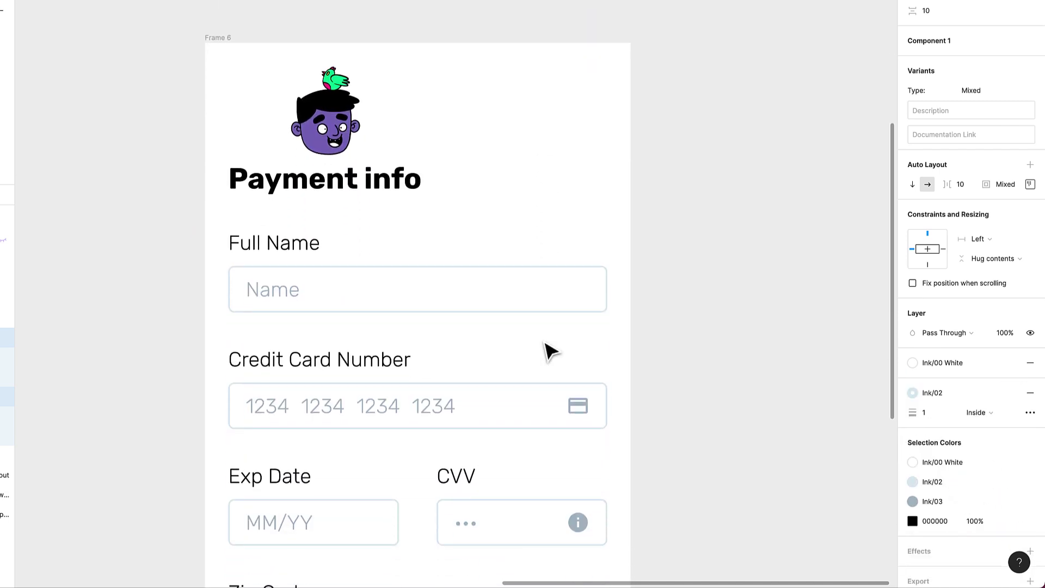
scroll(546, 350, down, 3)
scroll(546, 350, down, 5)
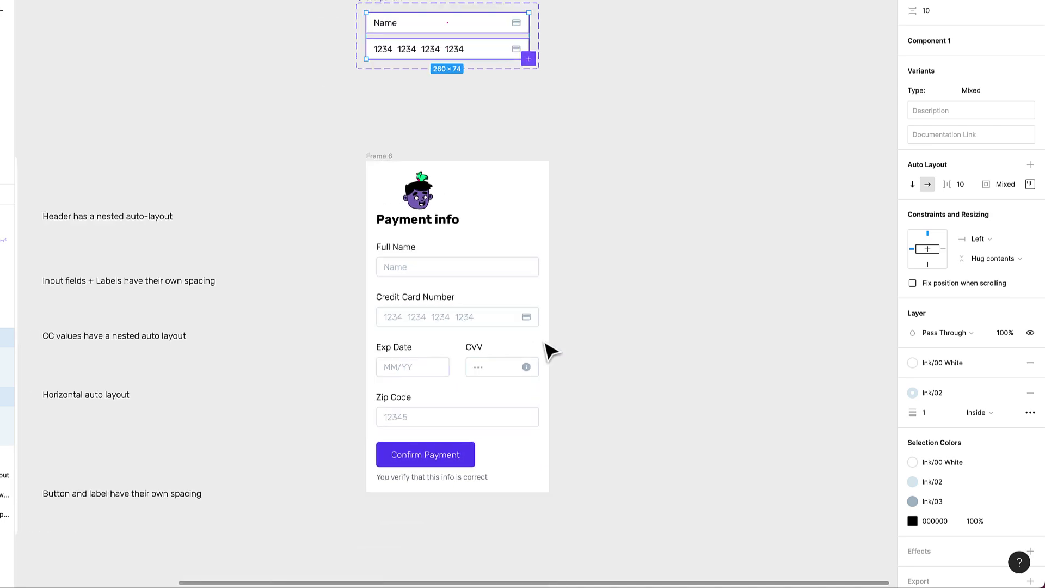
scroll(522, 275, up, 3)
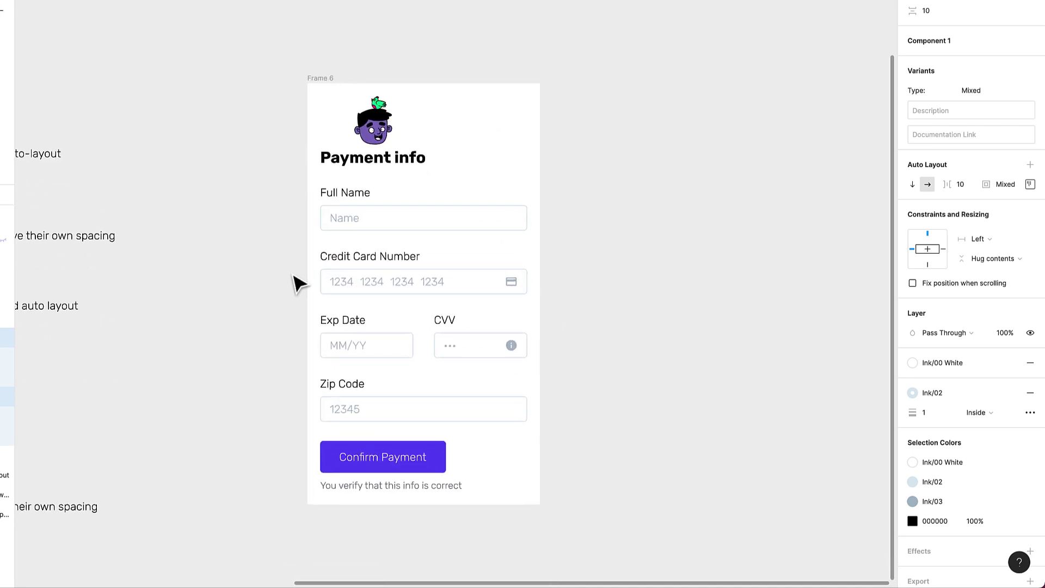
click(618, 125)
click(314, 79)
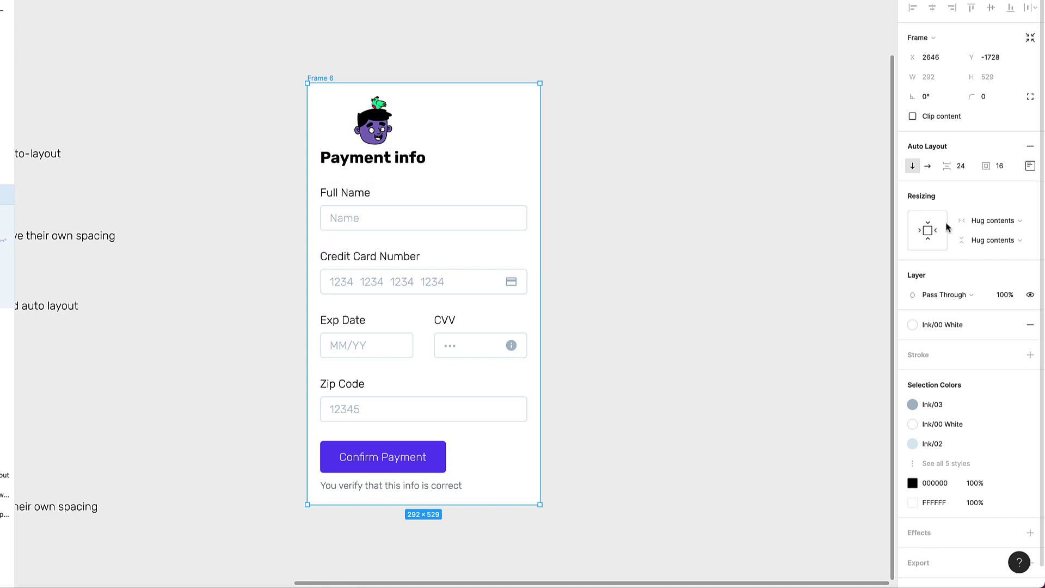
click(1032, 165)
click(954, 221)
text(24)
key(Return)
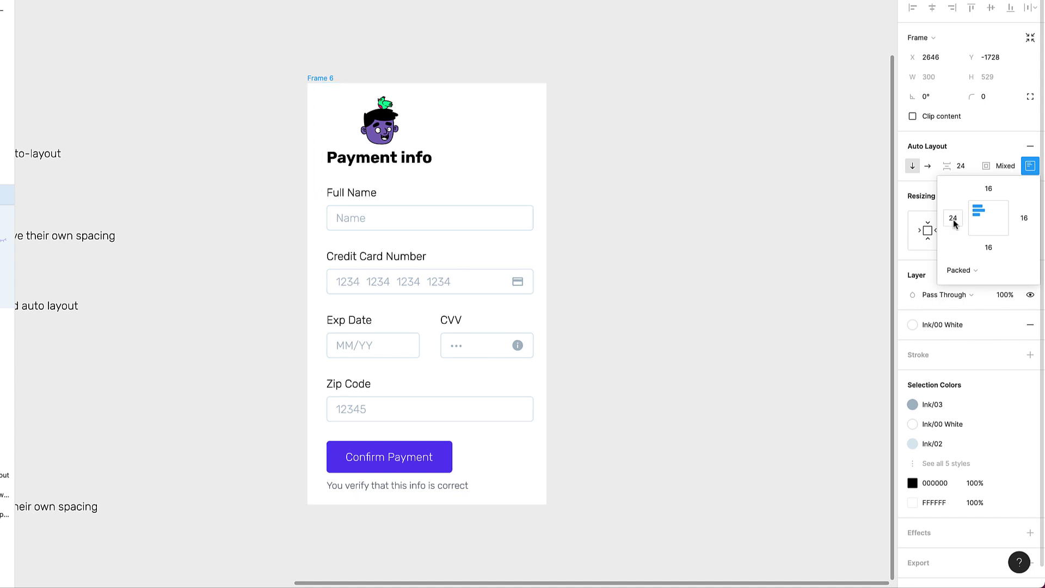
text(24)
key(Return)
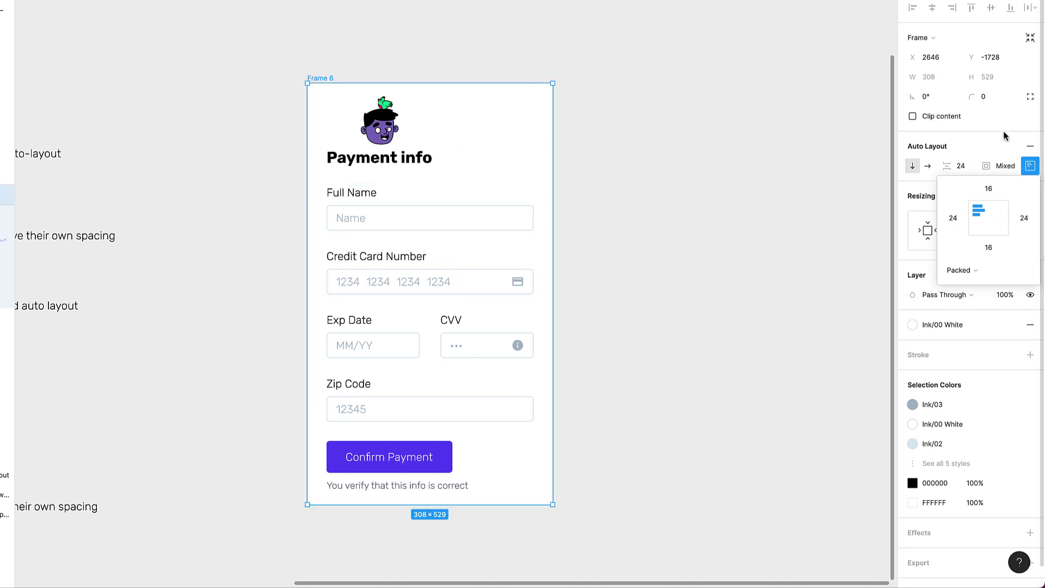
Round the payment form frame's corners with a radius of 16.
click(997, 96)
text(8)
key(Return)
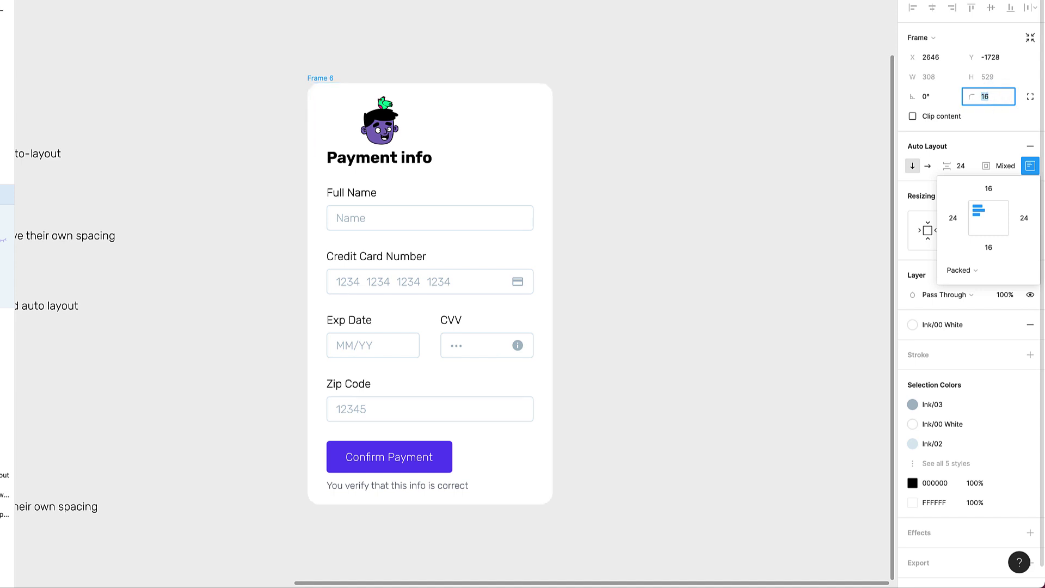
click(892, 183)
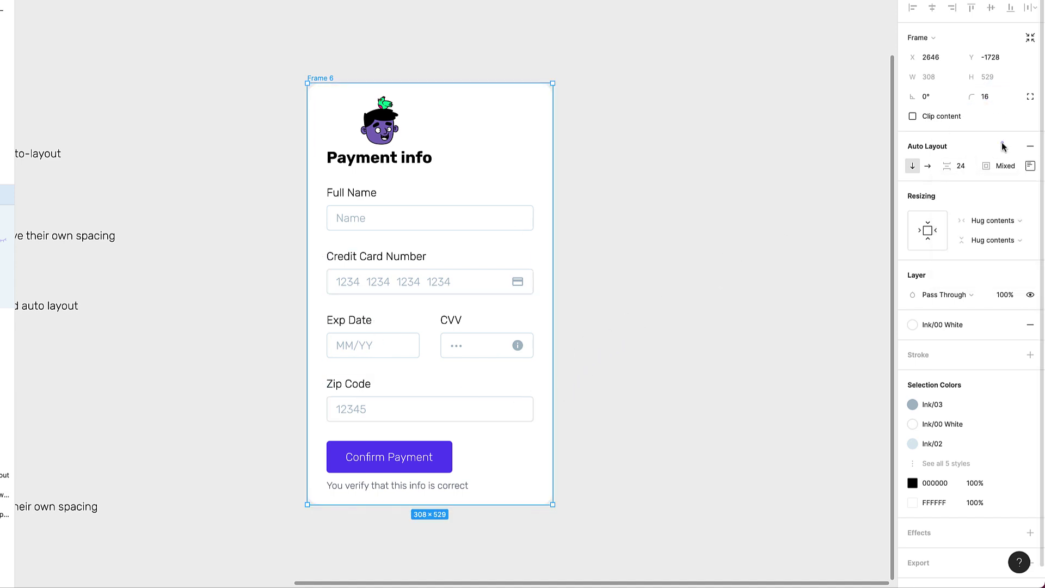
Set the payment form frame's bottom padding to 24.
click(1030, 166)
click(989, 247)
text(24)
key(Return)
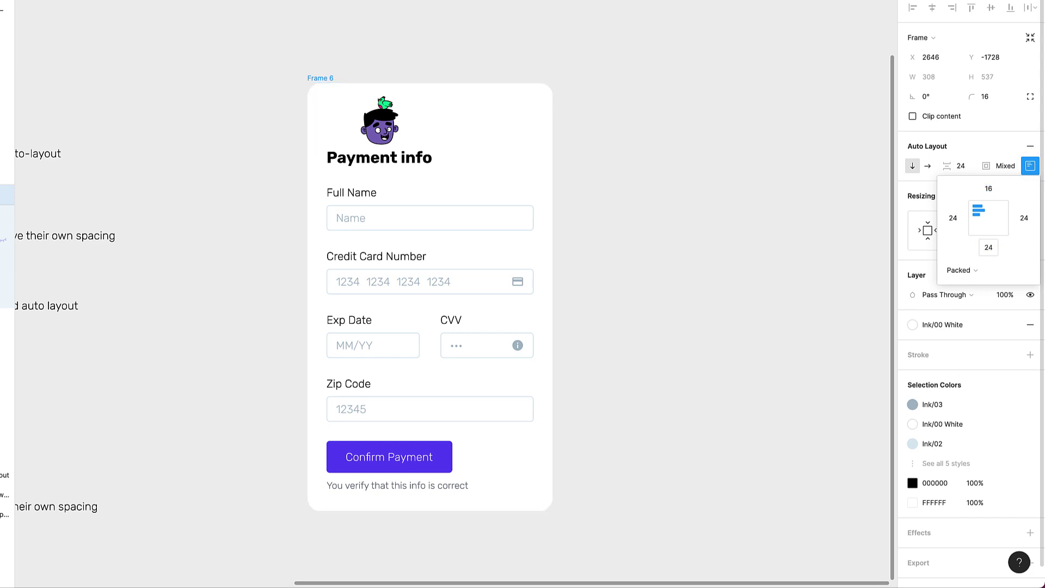
Align the illustration and title inside the header frame to the left.
right_click(360, 116)
key(Escape)
scroll(405, 117, up, 2)
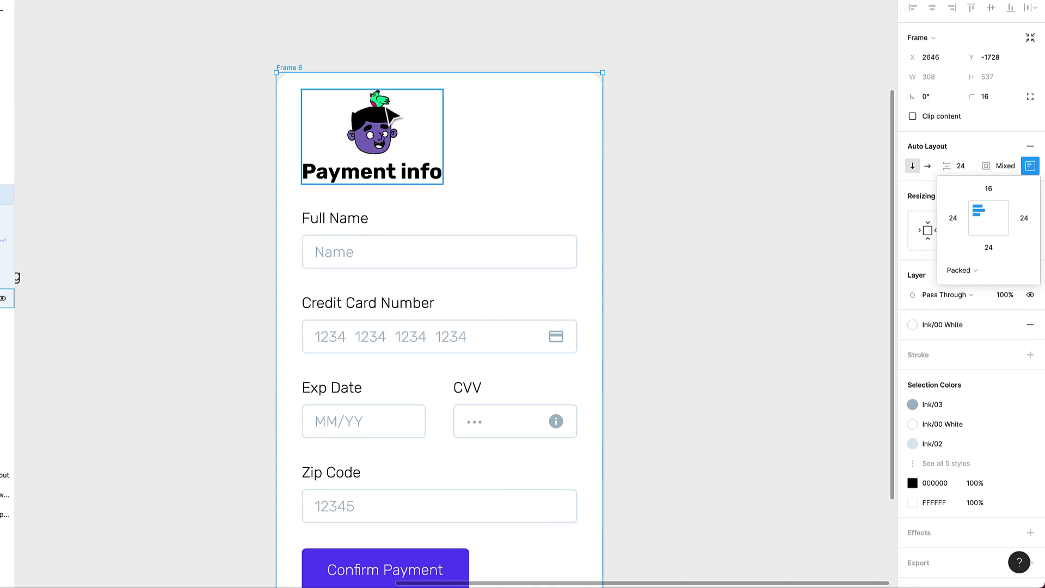
scroll(486, 129, down, 2)
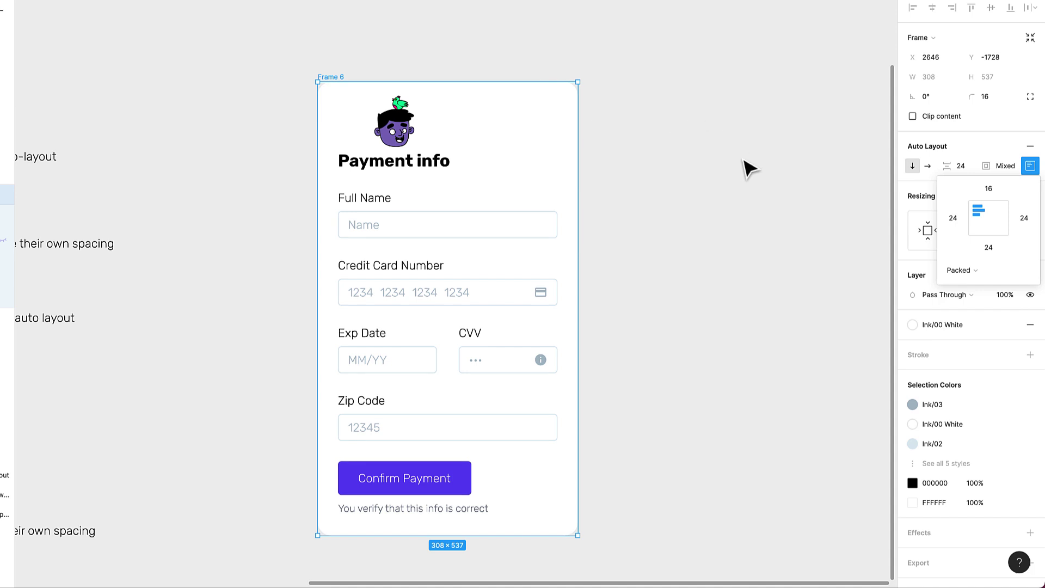
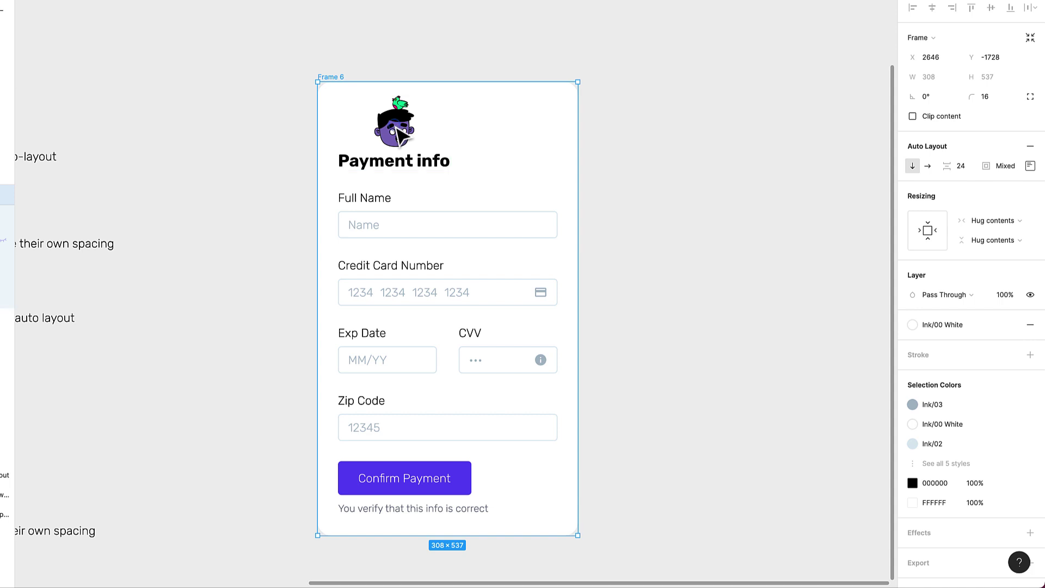
click(401, 134)
click(1030, 143)
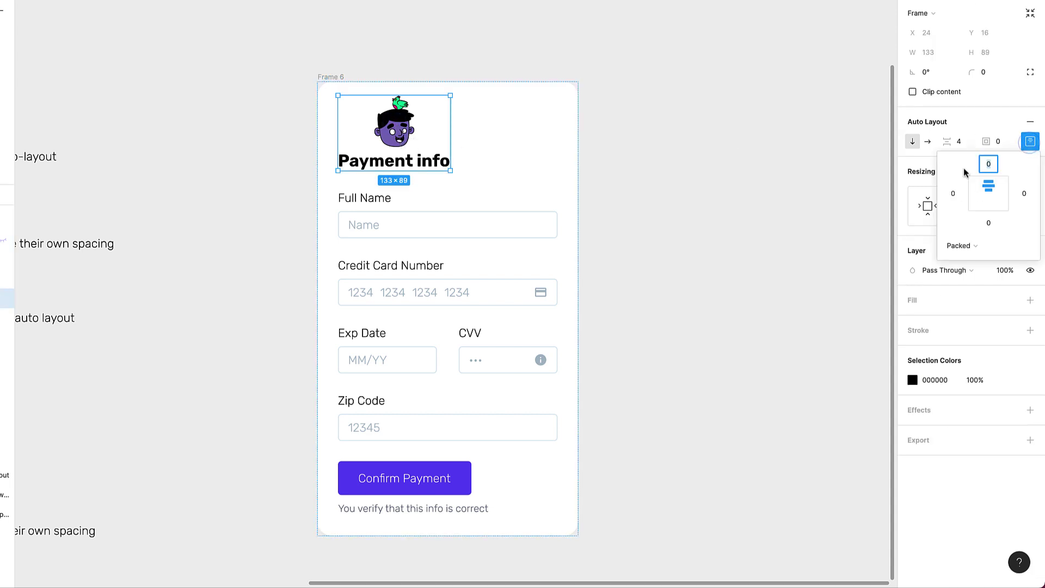
click(975, 196)
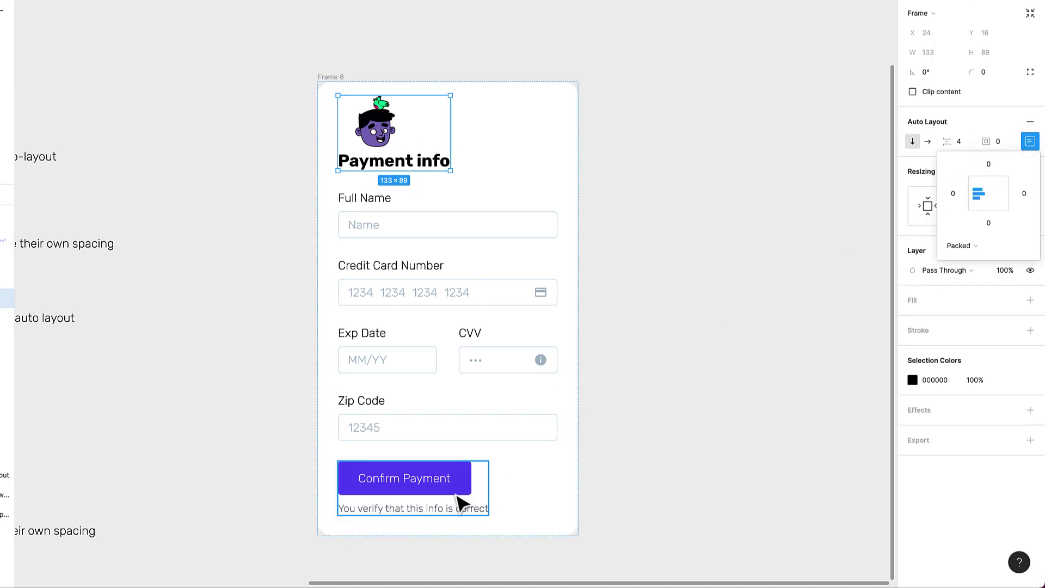
Set the frame holding the Confirm Payment button and its note to fill the container horizontally.
click(482, 493)
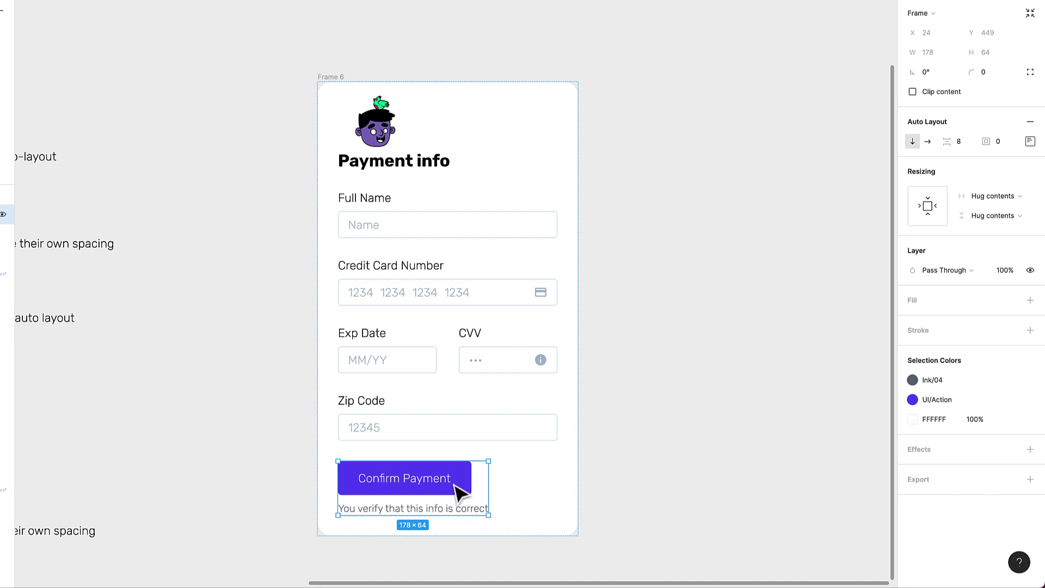
click(1019, 203)
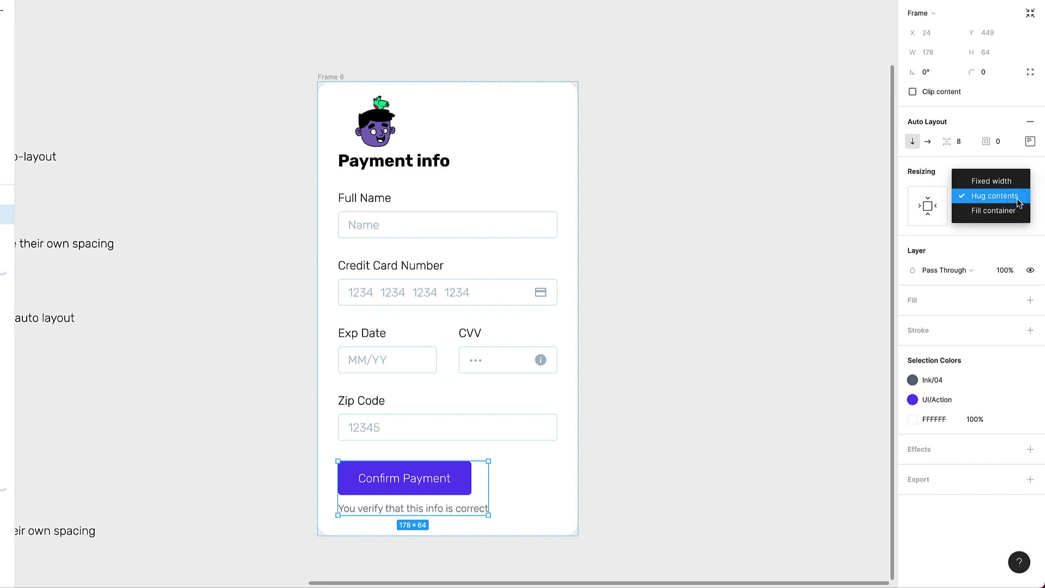
click(1010, 210)
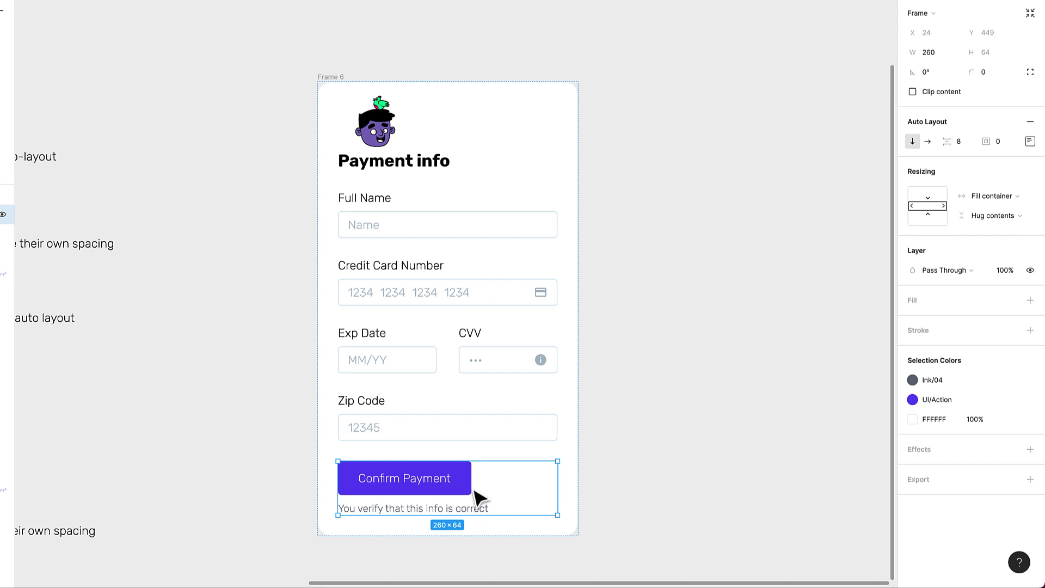
Make the Confirm Payment button fill its container's width and center its label.
scroll(514, 490, up, 3)
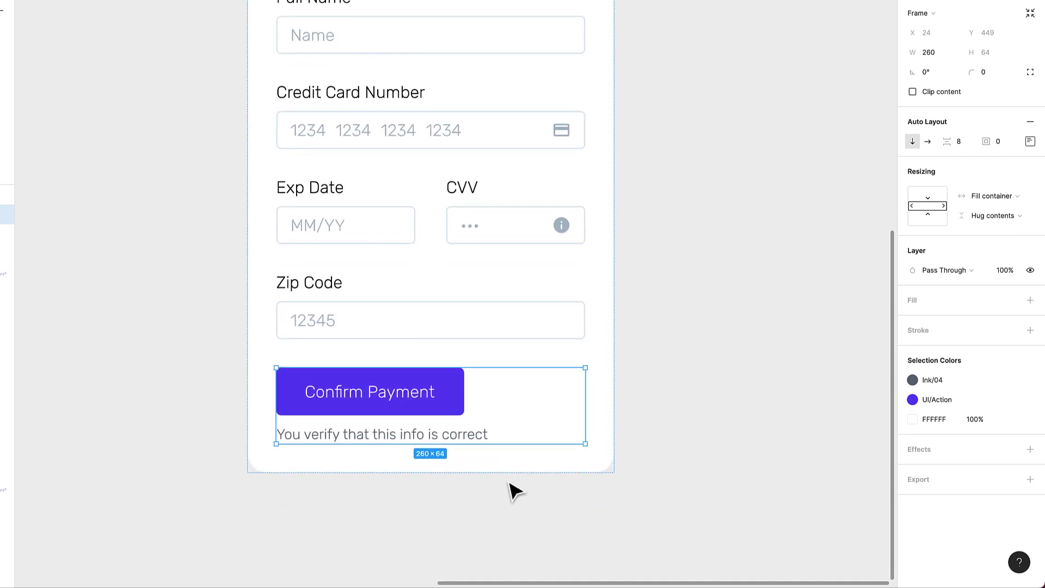
click(432, 404)
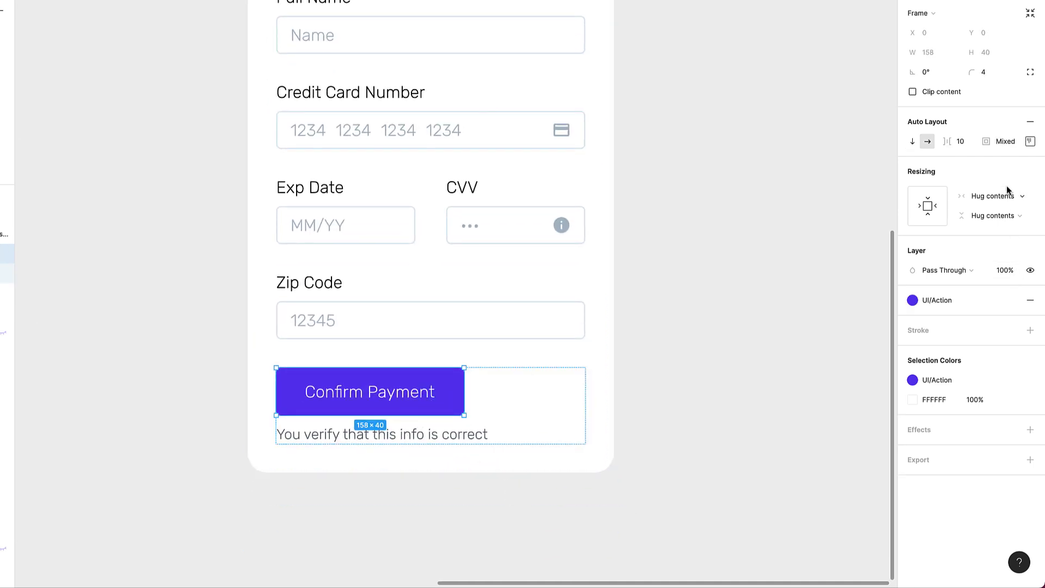
click(966, 196)
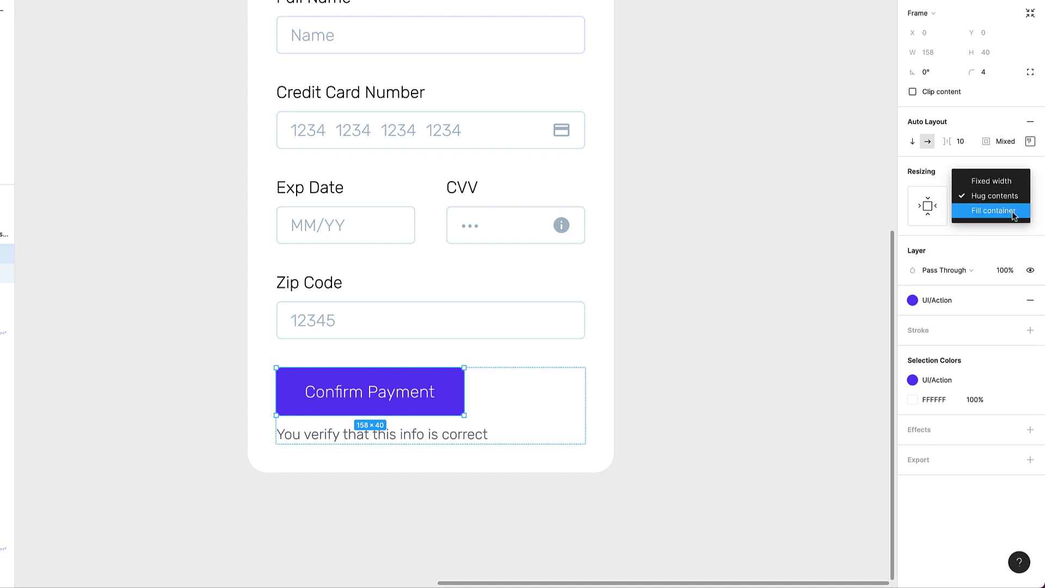
click(1012, 212)
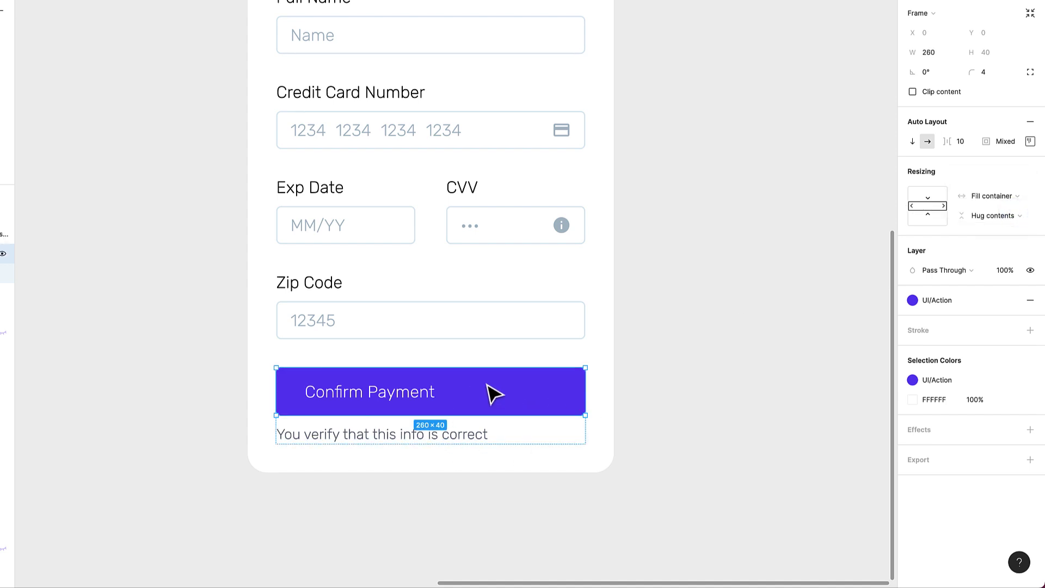
click(1031, 141)
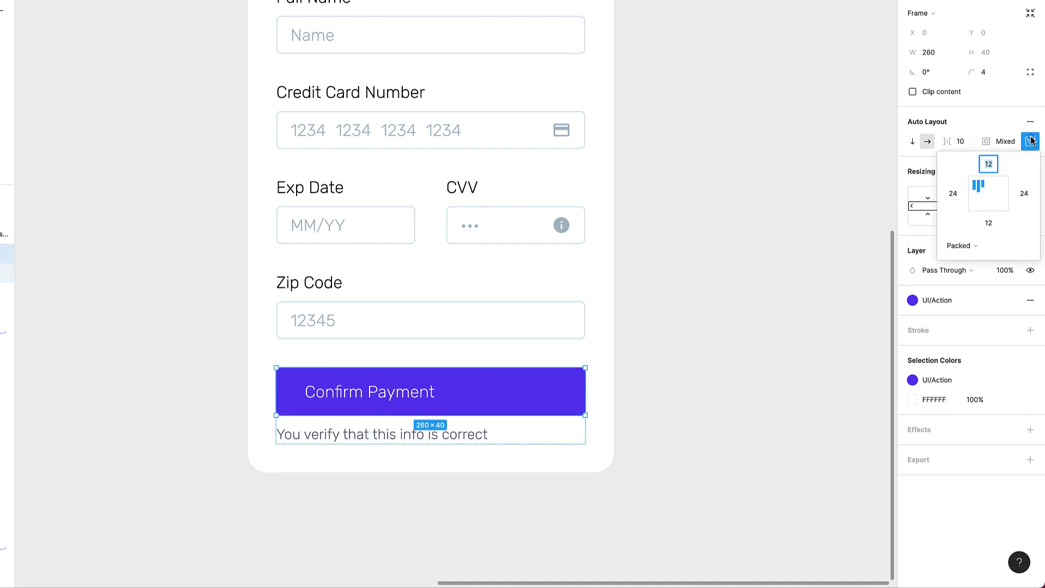
click(993, 196)
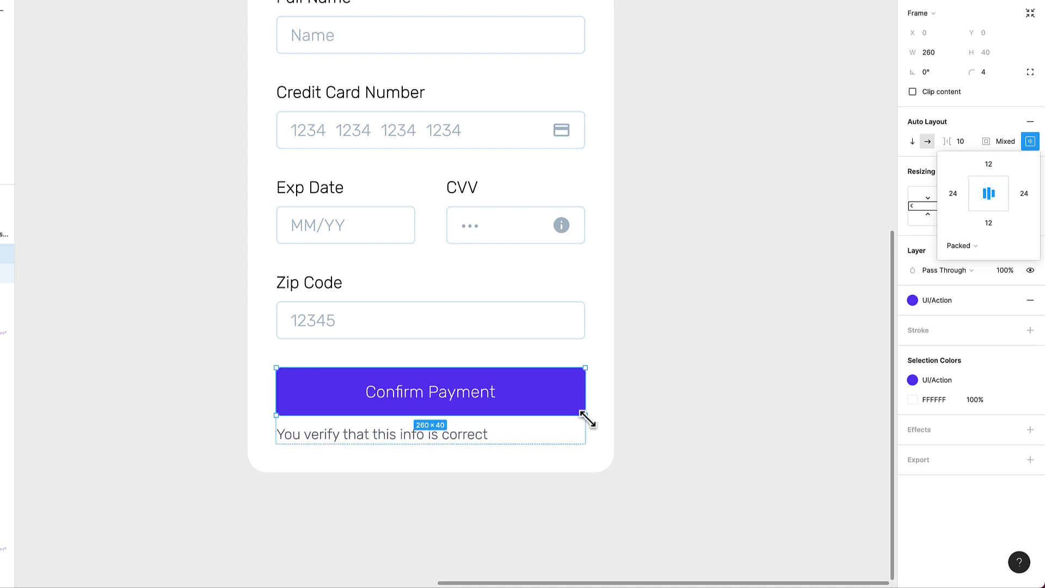
Set the "You verify that this info is correct" text to fill the container horizontally.
click(455, 438)
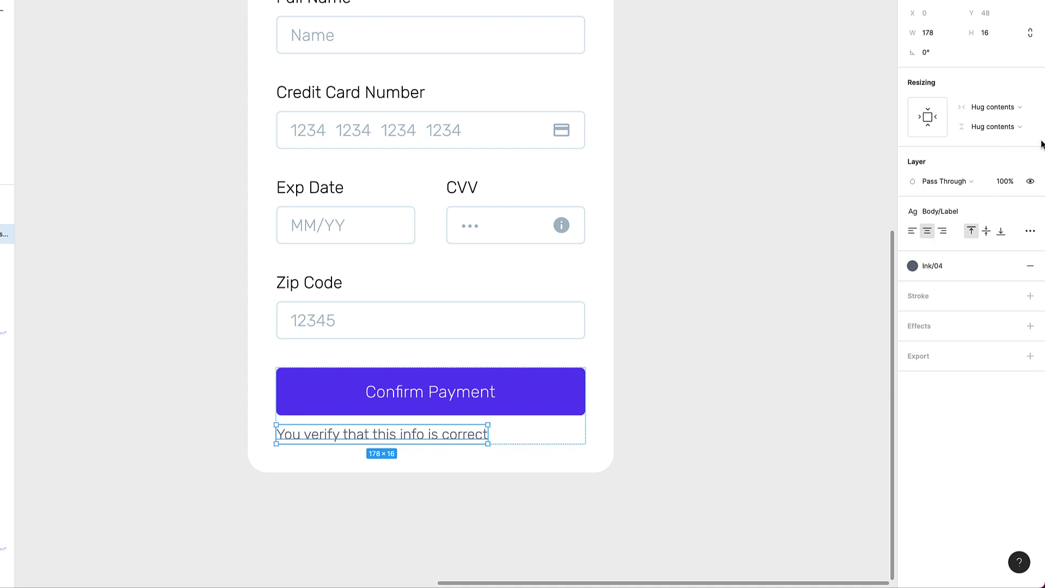
click(1030, 109)
click(1022, 121)
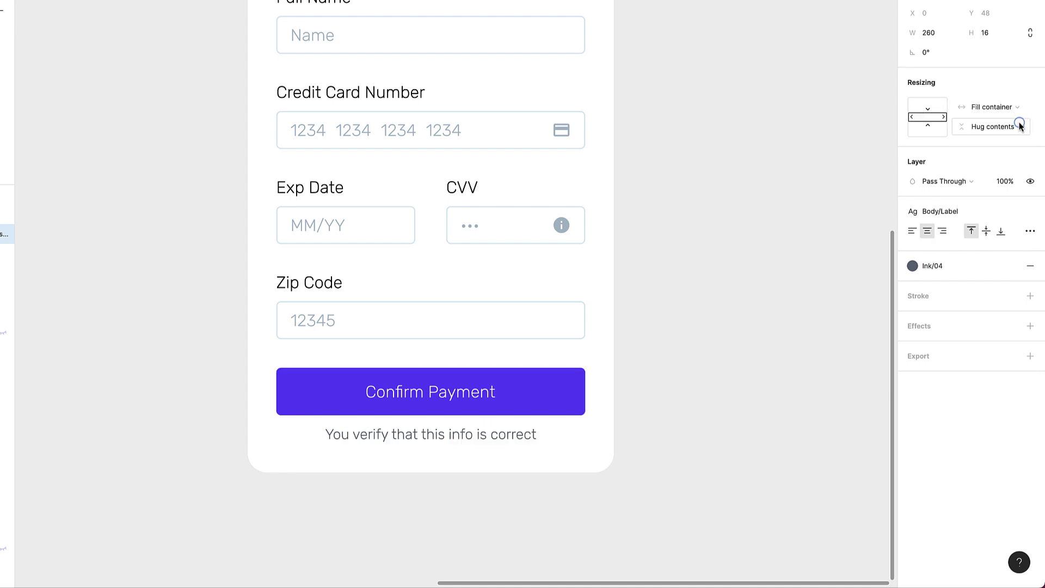
click(714, 401)
Make the Payment info header frame fill the container's width and center its illustration and title.
scroll(714, 401, down, 5)
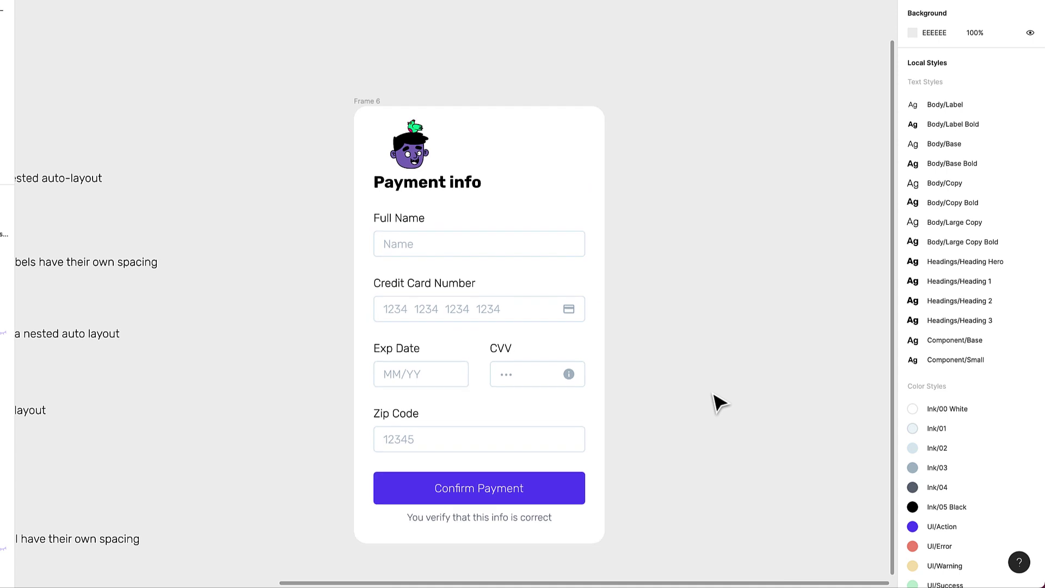
click(447, 188)
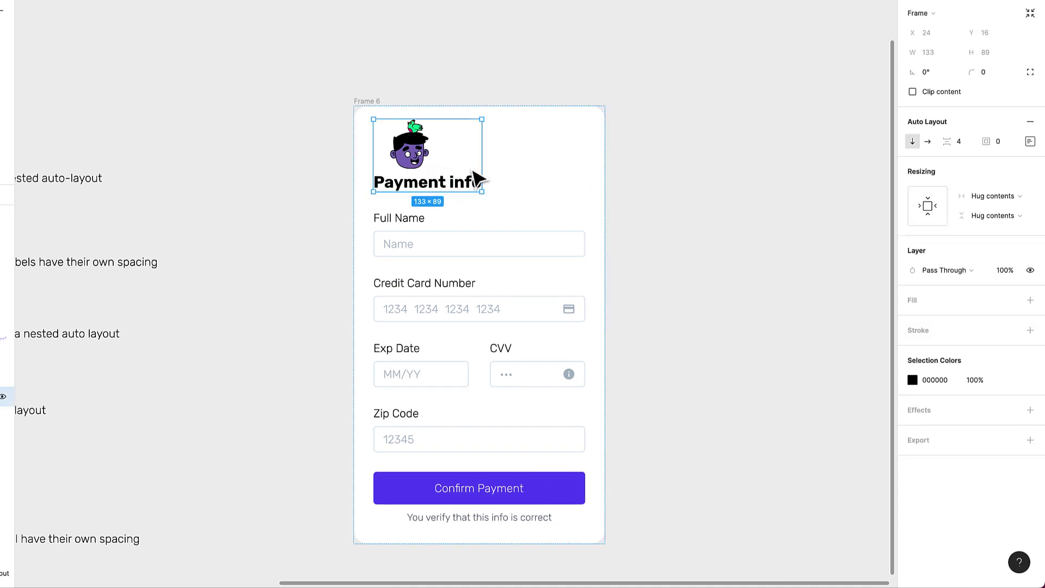
click(997, 196)
click(994, 211)
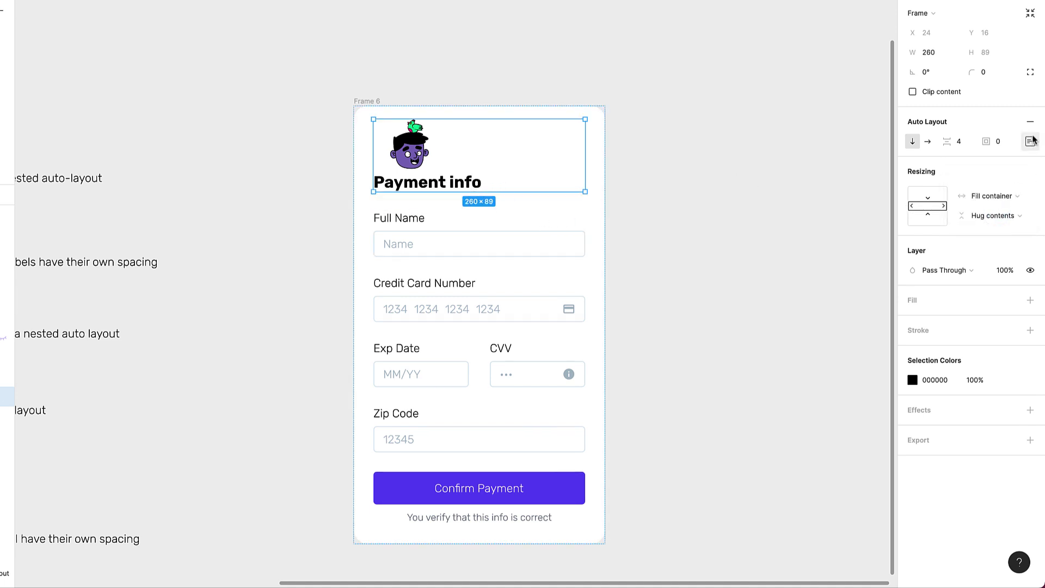
click(1031, 141)
click(992, 194)
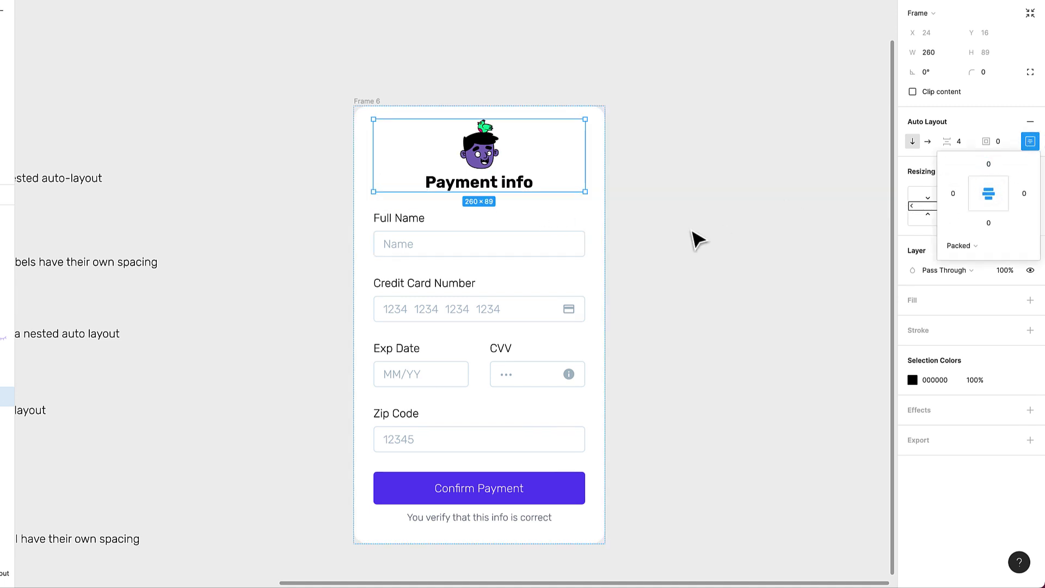
click(401, 248)
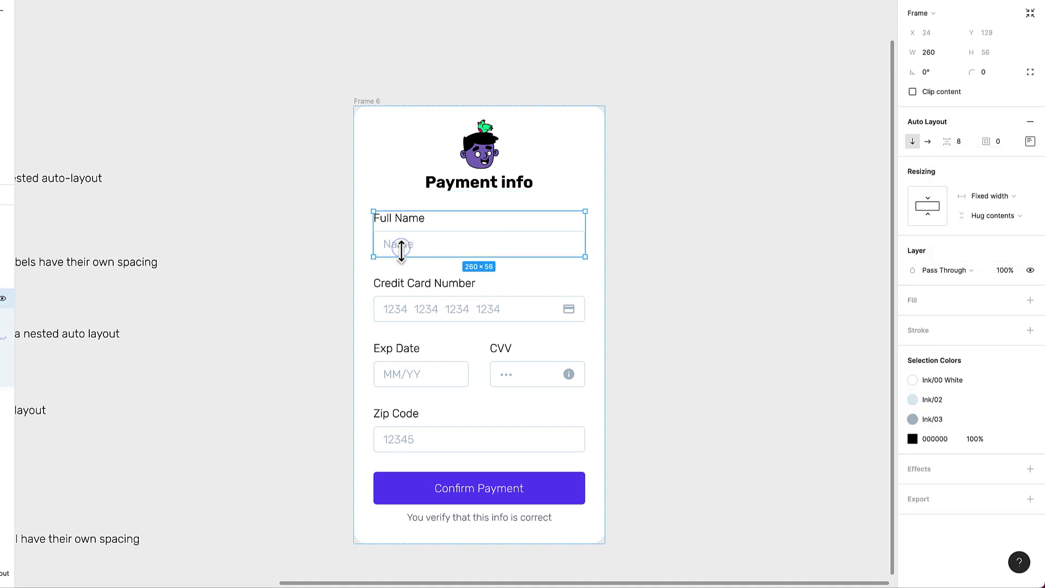
shift+click(442, 309)
shift+click(446, 372)
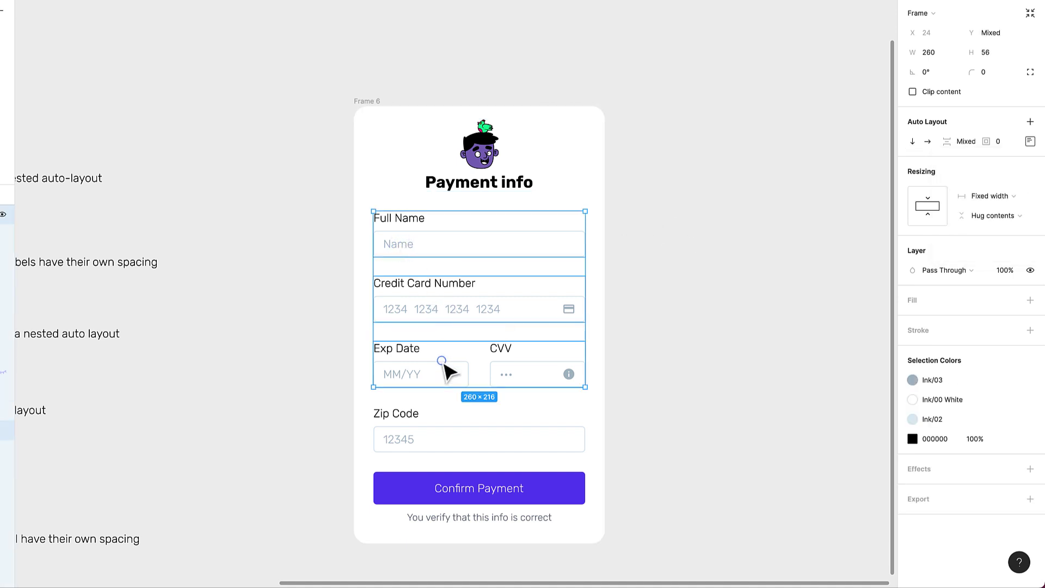
shift+click(445, 424)
click(1005, 195)
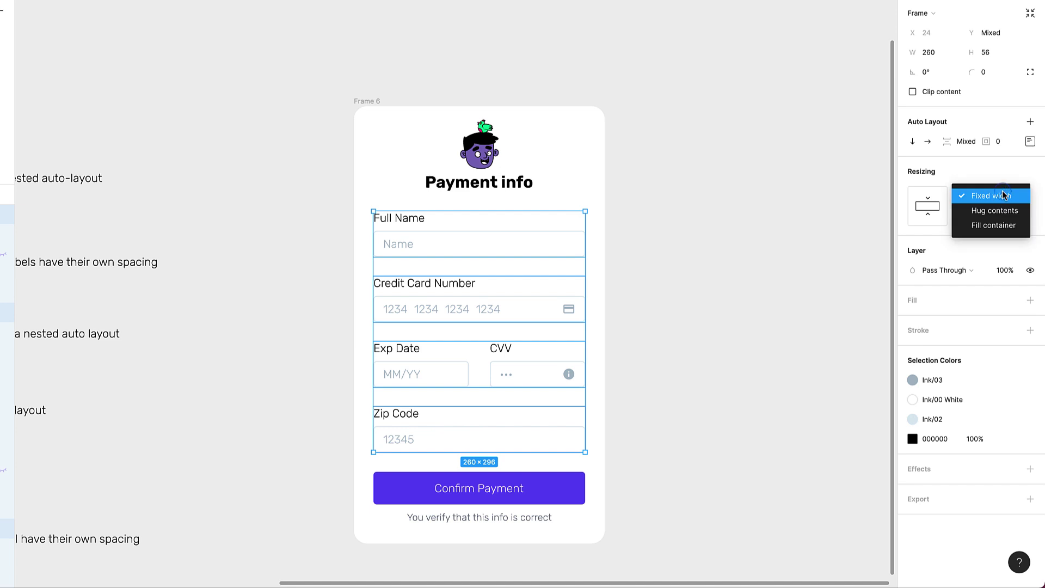
click(681, 154)
Widen the whole payment form frame to about 478.
click(363, 101)
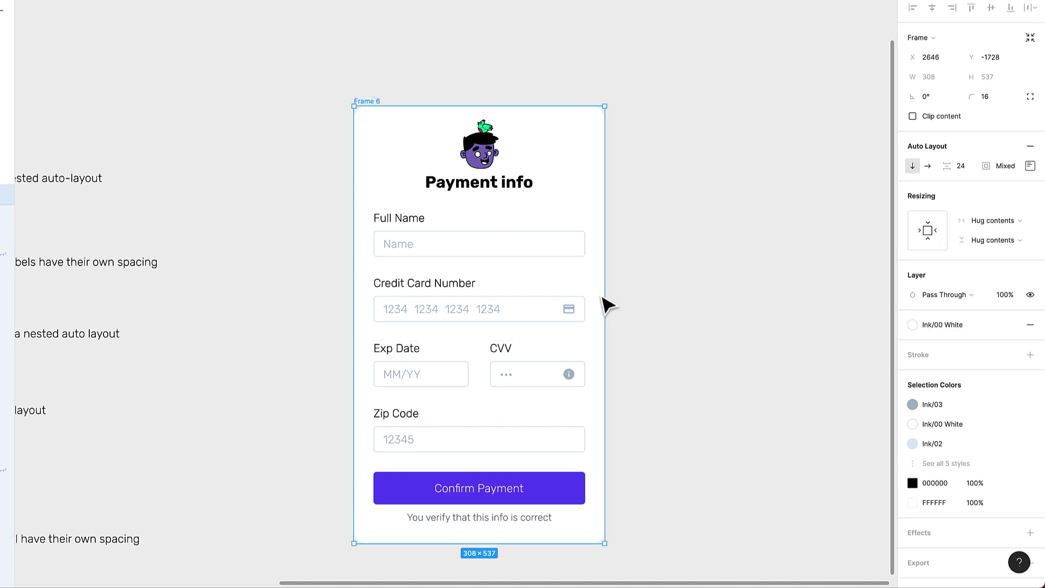
drag(605, 292, 743, 277)
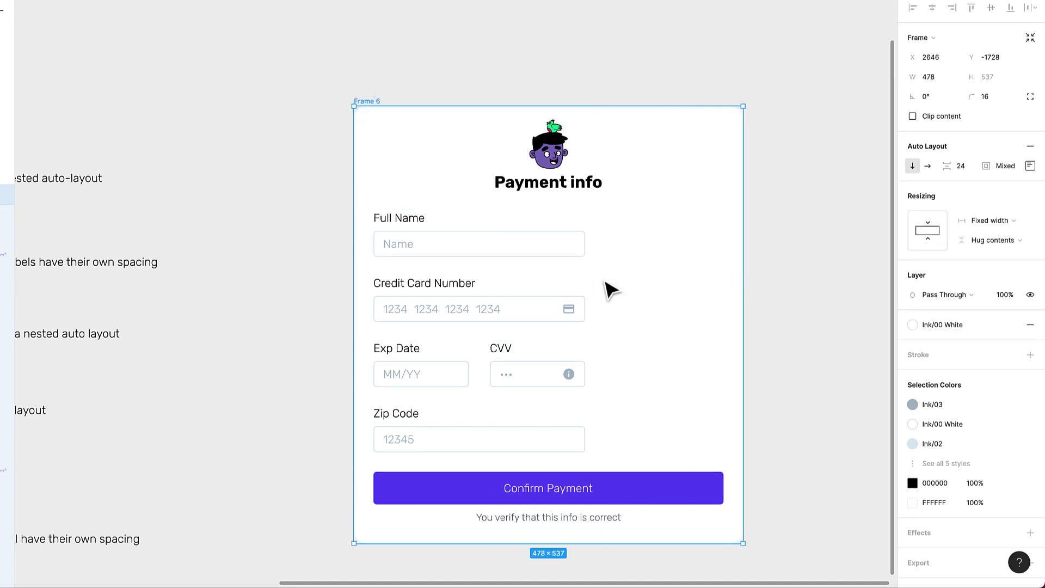
click(604, 487)
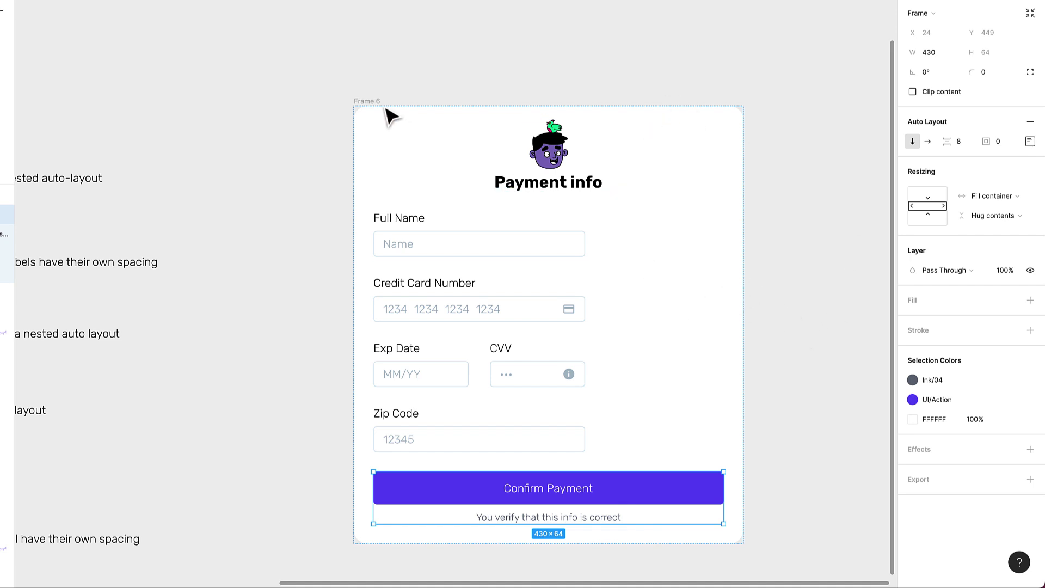
Set the Full Name, Credit Card Number, Exp Date/CVV and Zip Code groups to fill the container horizontally.
click(420, 236)
shift+click(436, 303)
shift+click(434, 375)
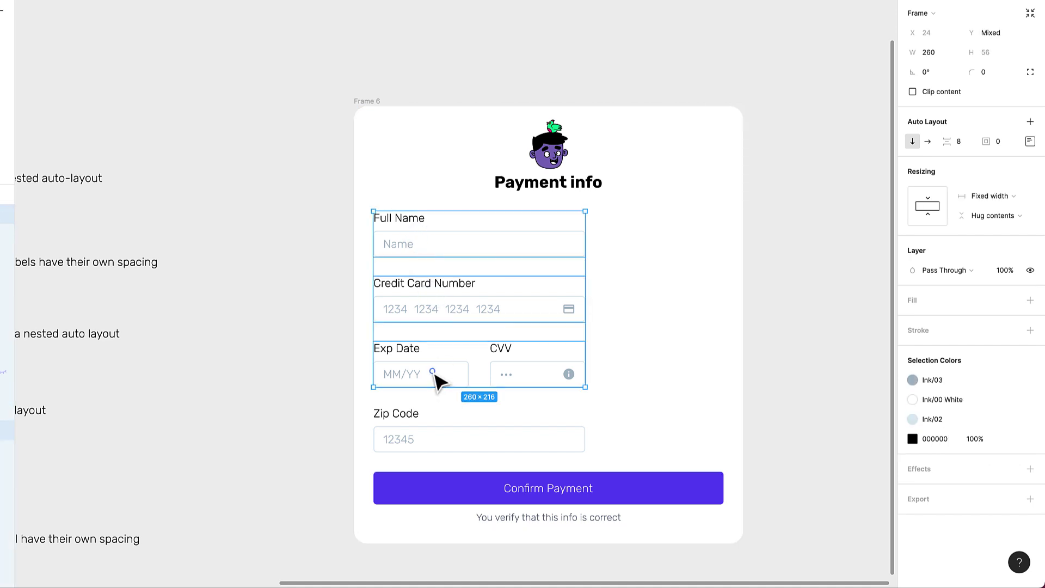
shift+click(434, 433)
click(991, 196)
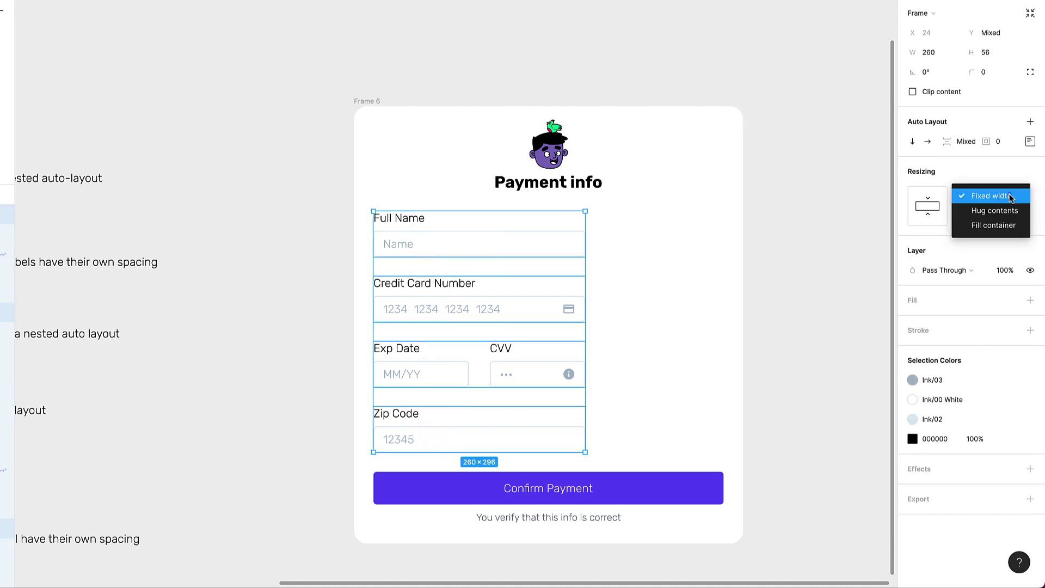
click(994, 225)
click(832, 321)
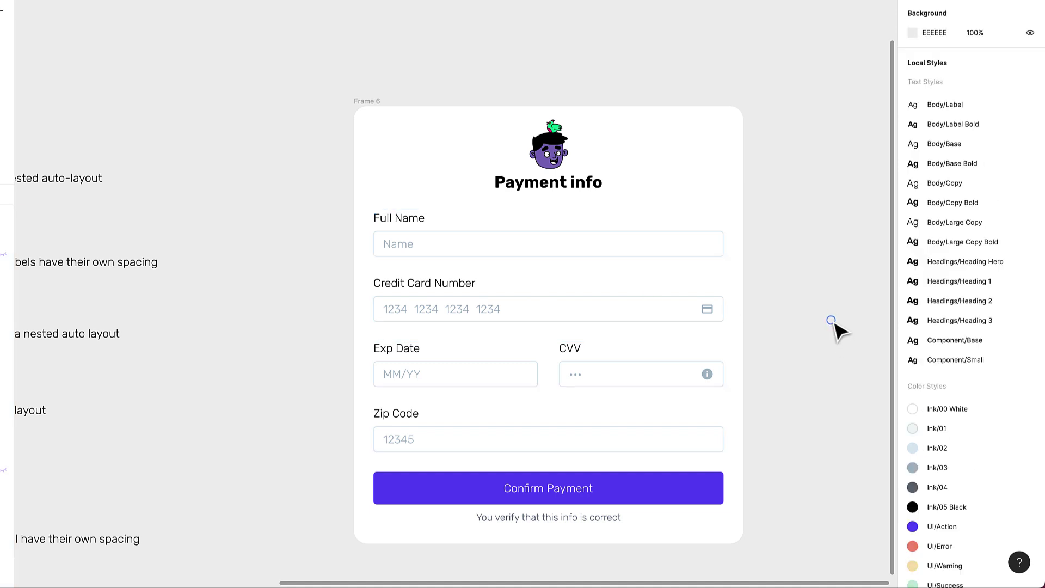
Set the spacing between the Exp Date and CVV fields to 24.
ctrl+scroll(614, 378, up, 3)
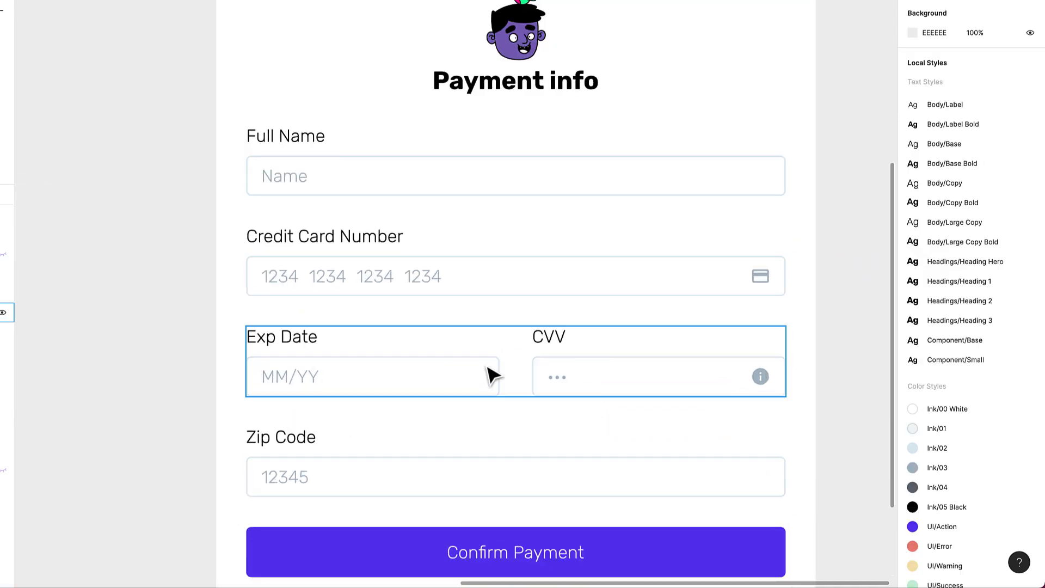
click(513, 380)
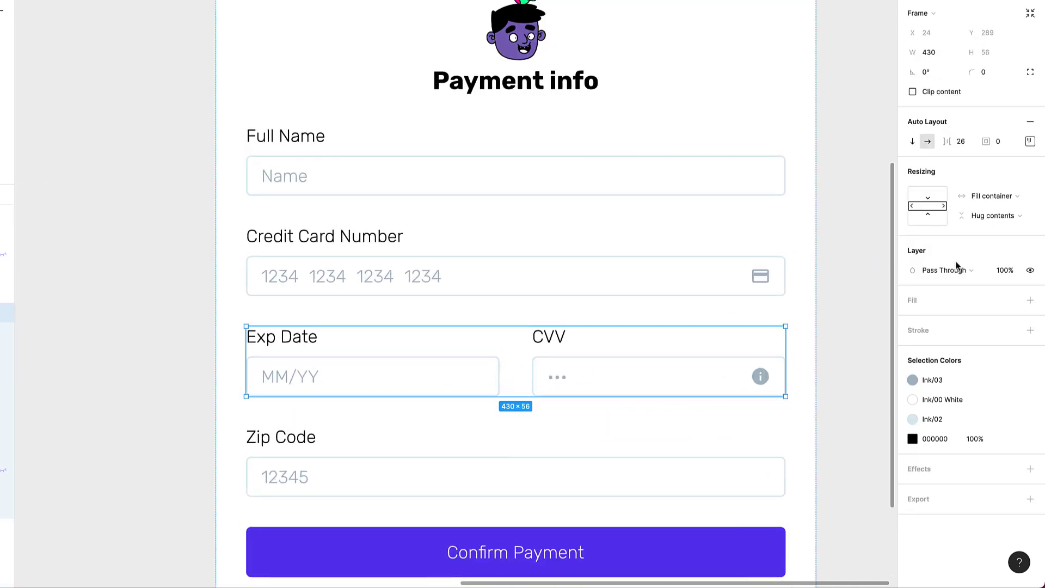
click(966, 143)
key(Down)
key(Down)
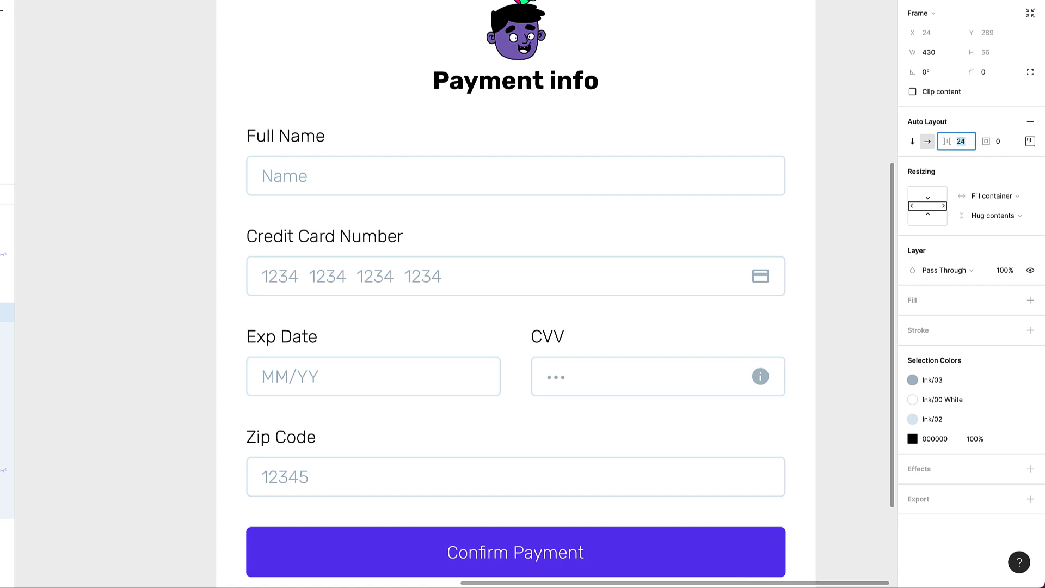
Try smaller and larger spacing values between the Exp Date and CVV fields, including 8, and return the spacing to 24.
ctrl+scroll(660, 380, up, 3)
ctrl+scroll(552, 360, down, 3)
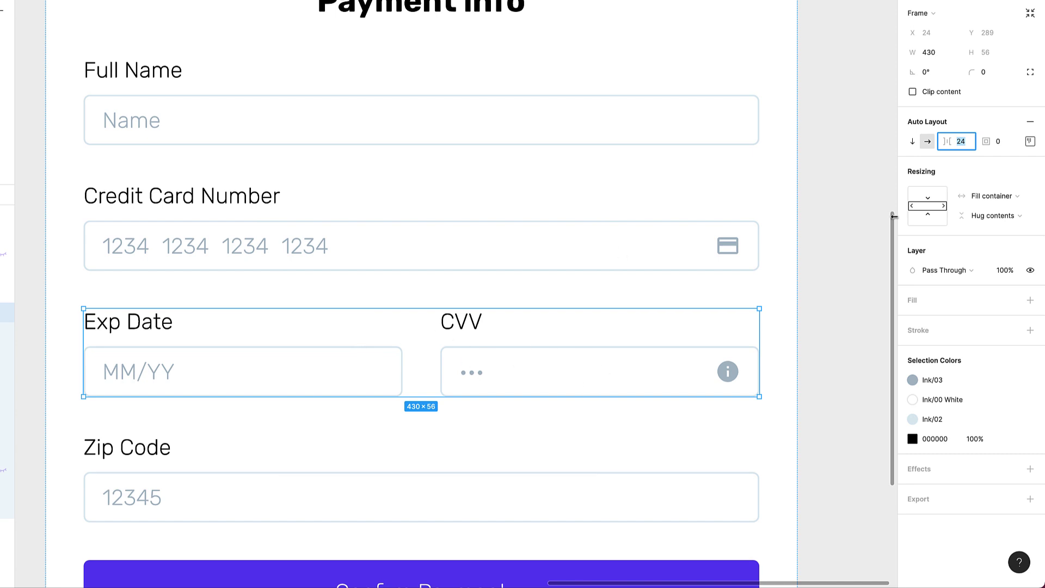
key(shift+Down)
key(shift+Down)
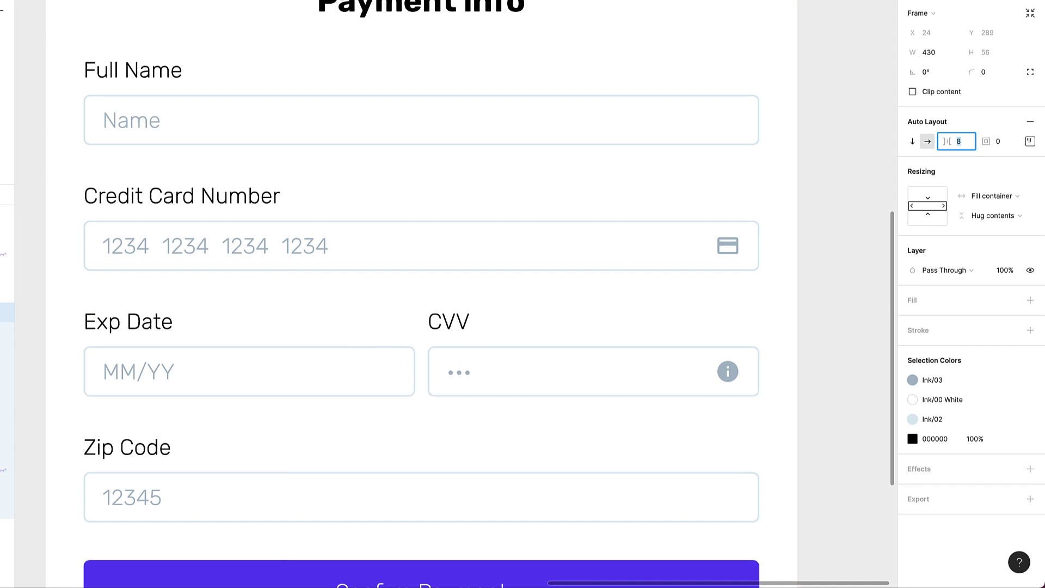
key(shift+Up)
key(shift+Up)
key(shift+Up)
key(shift+Up)
key(shift+Up)
key(shift+Down)
key(shift+Down)
key(shift+Down)
key(shift+Down)
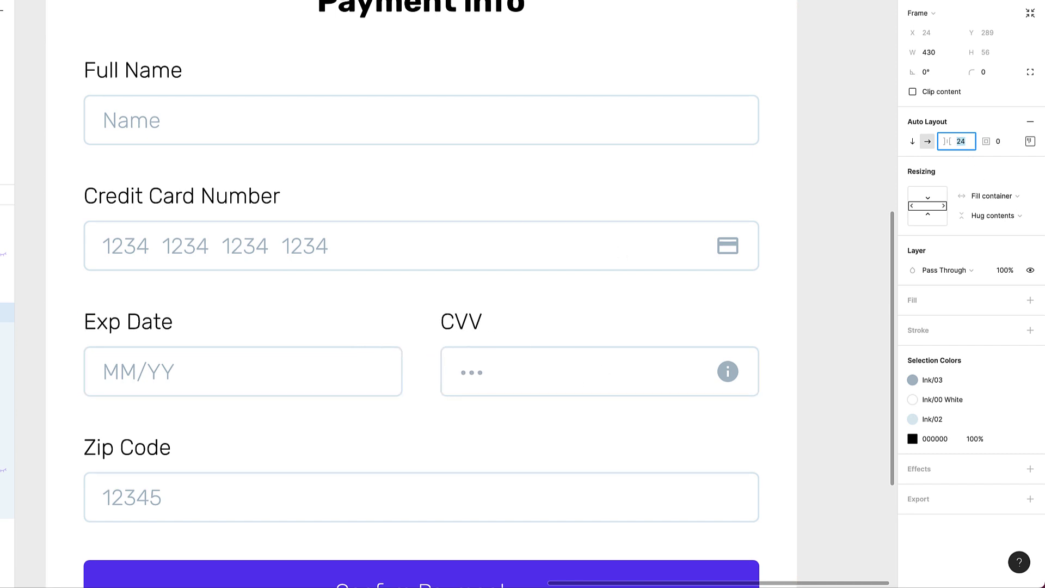
key(shift+Up)
scroll(450, 276, down, 5)
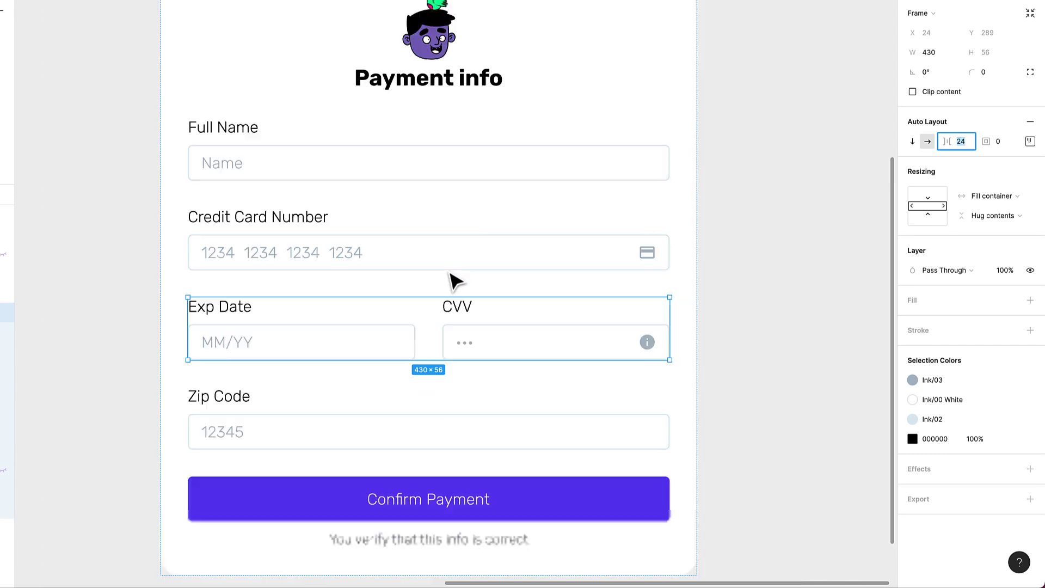
click(762, 218)
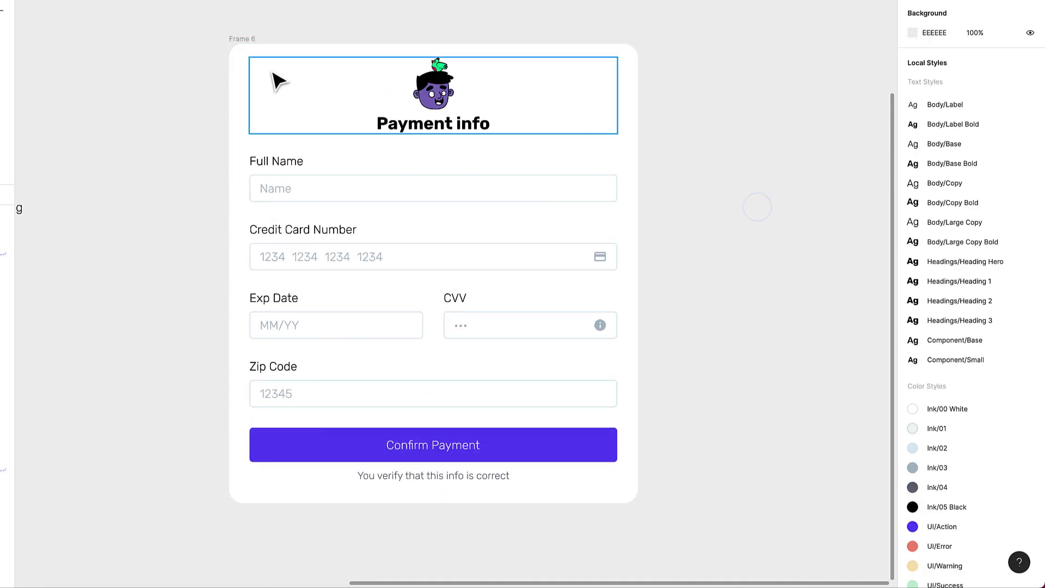
Narrow the whole payment form frame to a width of 400, and further to 360.
click(250, 40)
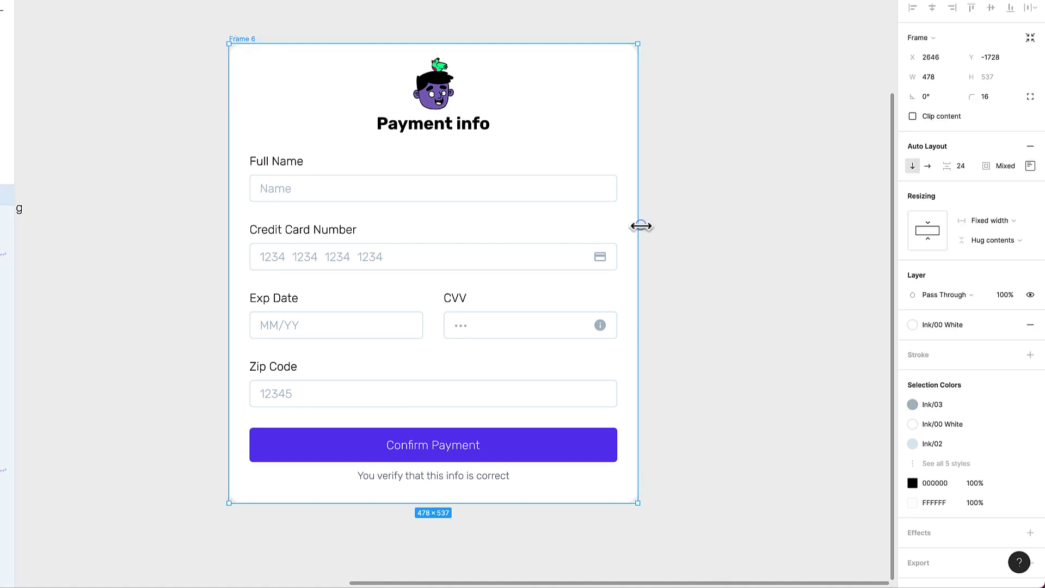
click(937, 77)
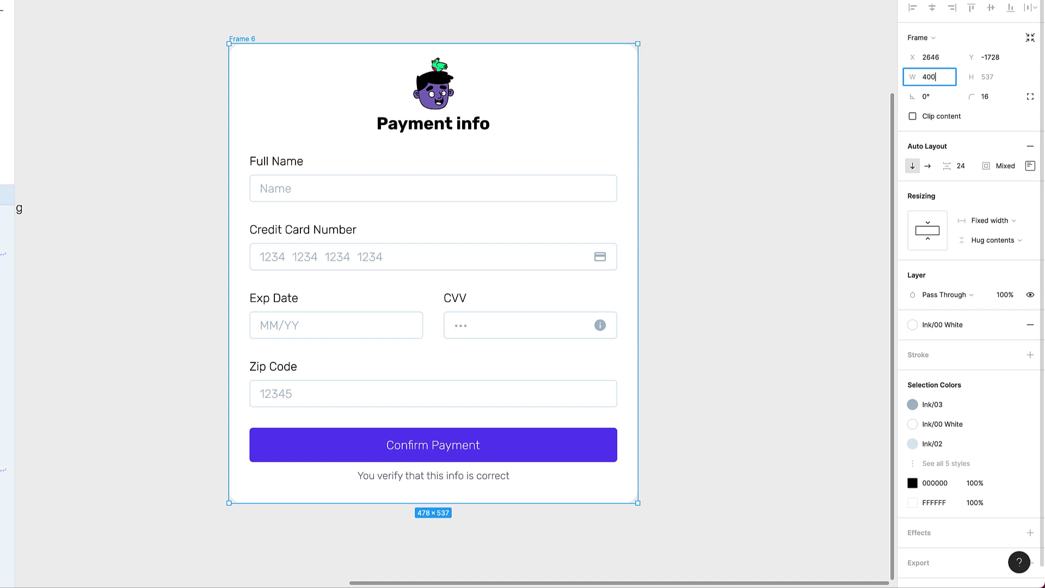
text(400)
key(Return)
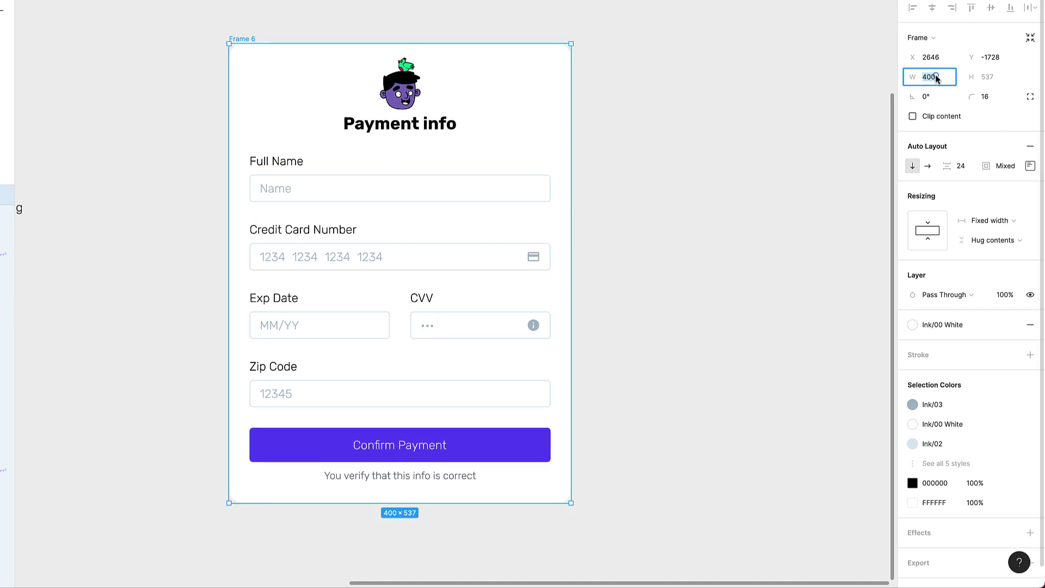
text(360)
key(Return)
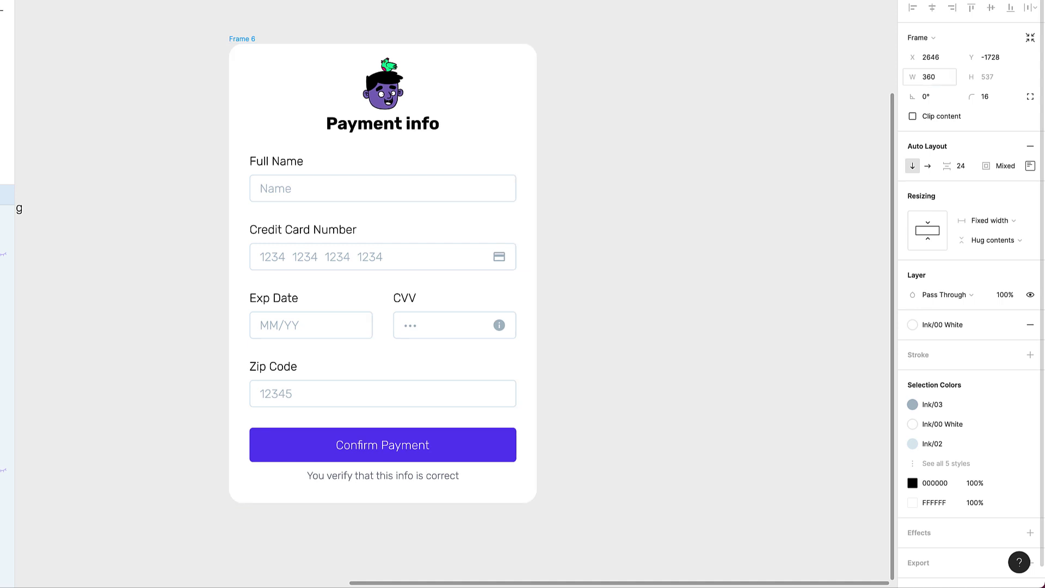
click(632, 197)
scroll(597, 213, down, 1)
scroll(598, 212, left, 1)
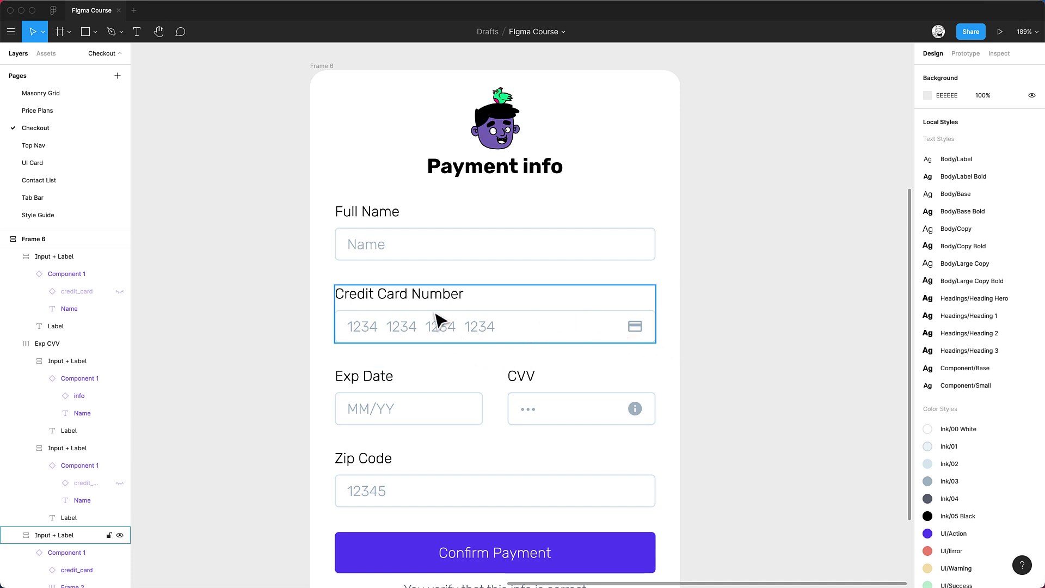
Examine the auto layout and resizing settings of the Full Name and Credit Card Number groups.
click(376, 218)
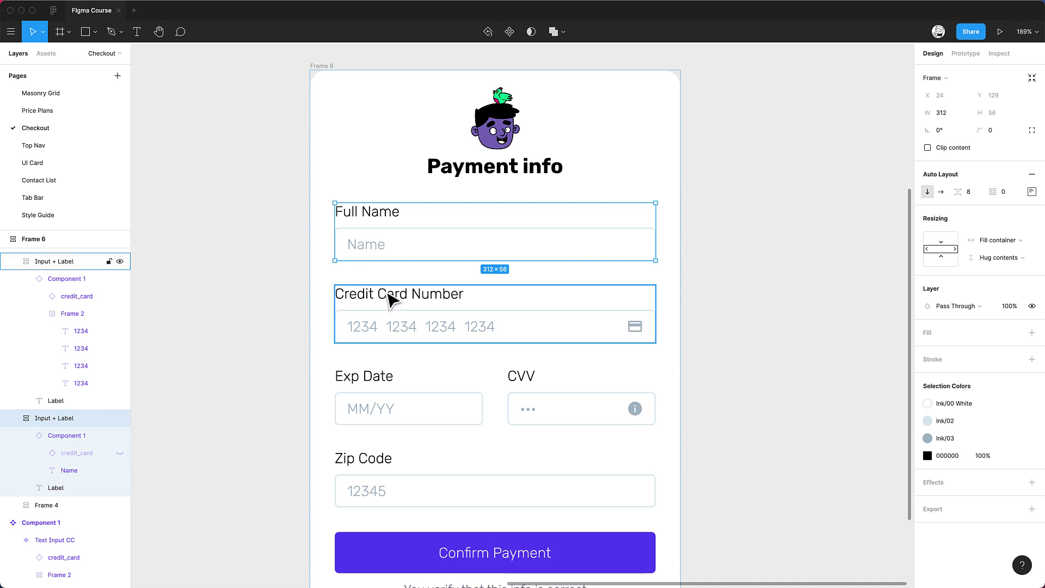
click(391, 330)
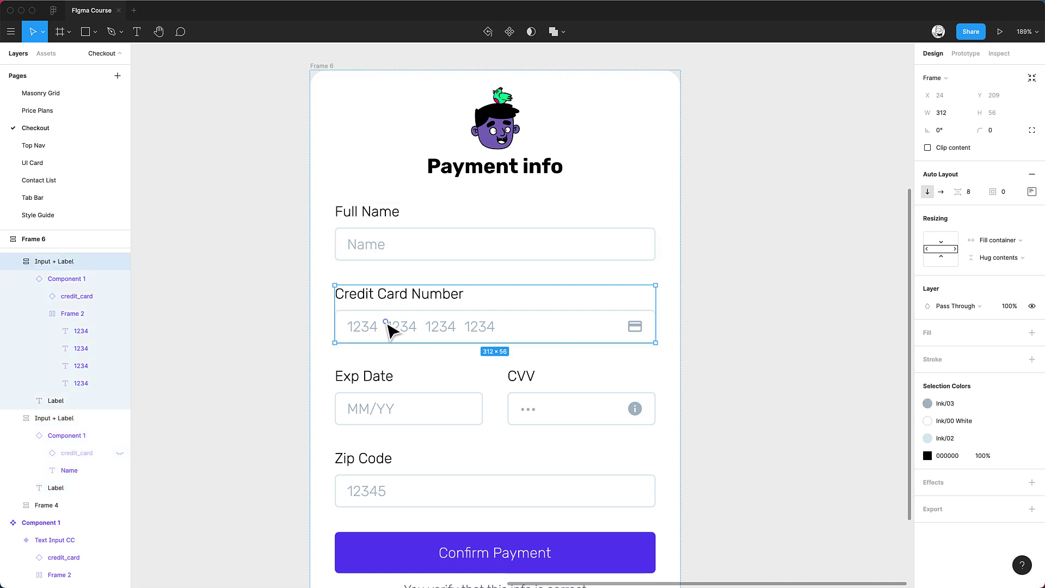
scroll(399, 357, down, 2)
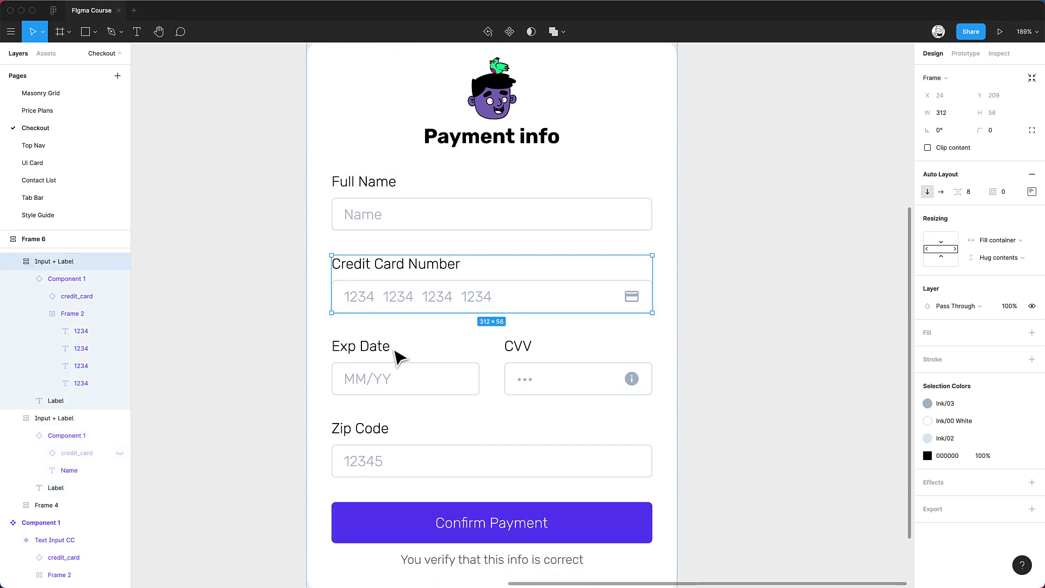
click(406, 209)
click(392, 302)
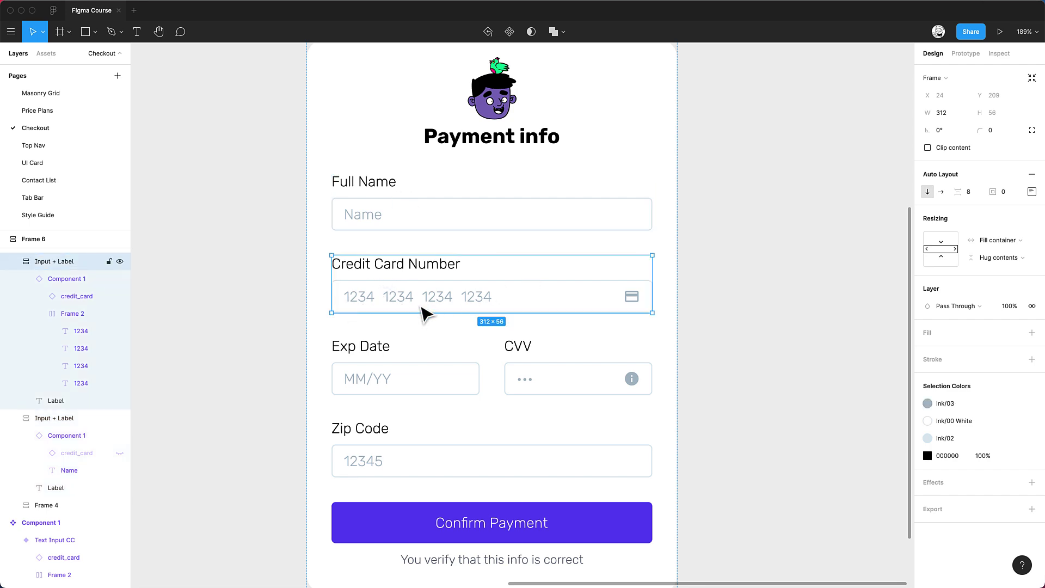
scroll(396, 306, up, 5)
scroll(364, 305, down, 1)
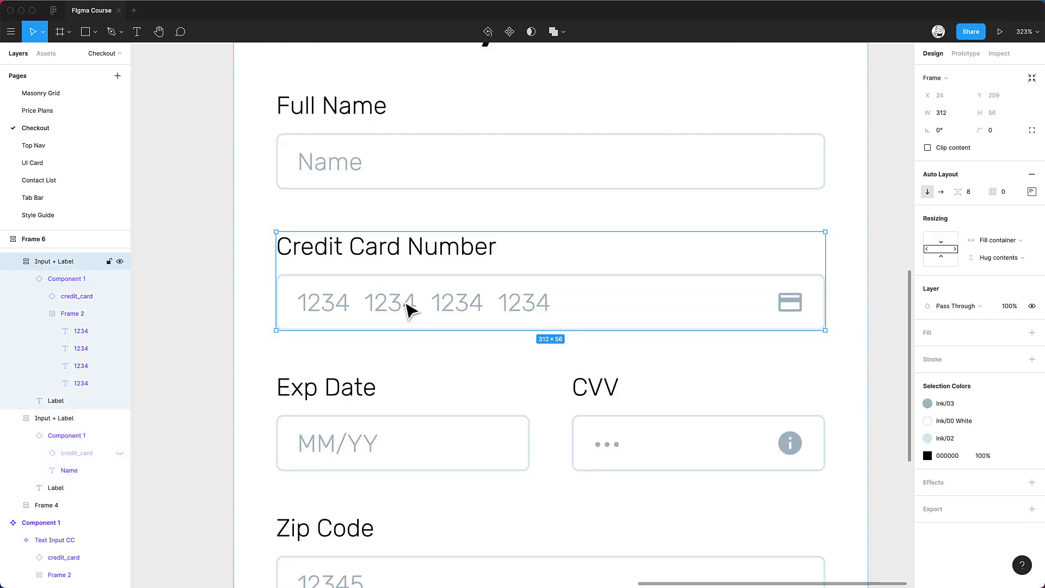
scroll(458, 295, right, 1)
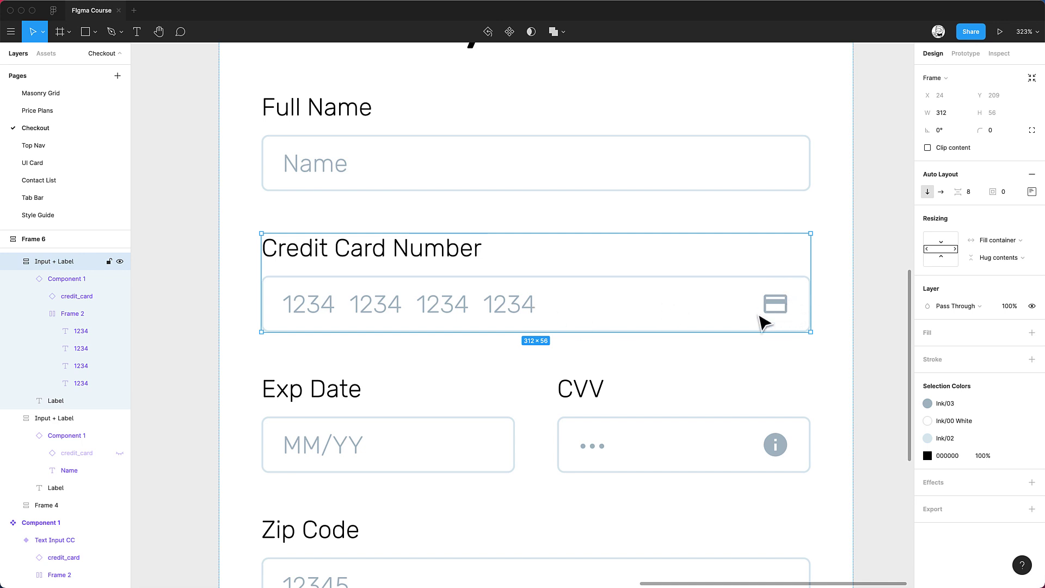
Try horizontal Hug contents on the frame holding the card number digits, and restore it to Fill container.
click(467, 310)
click(480, 309)
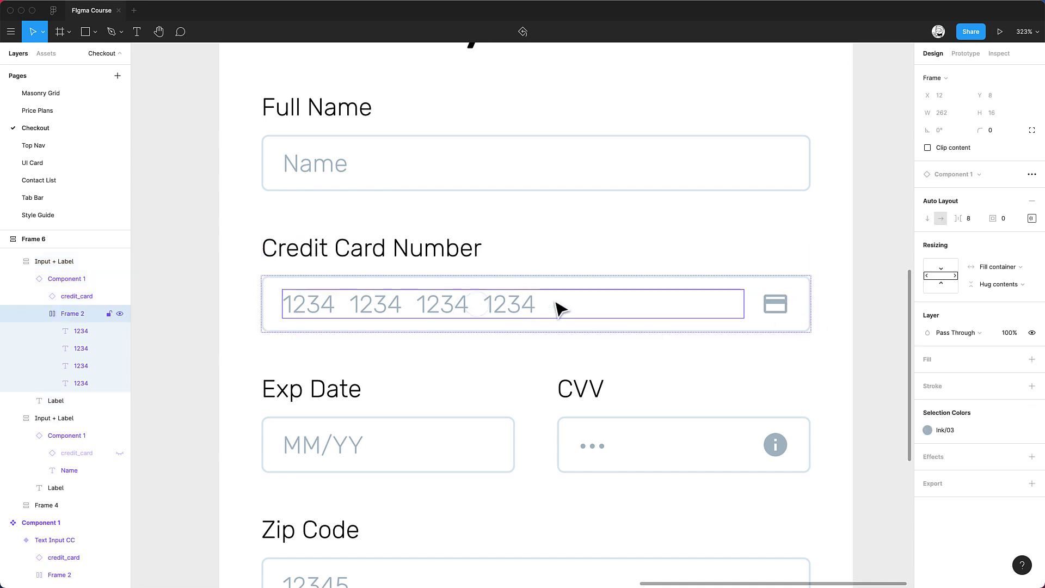
click(1008, 273)
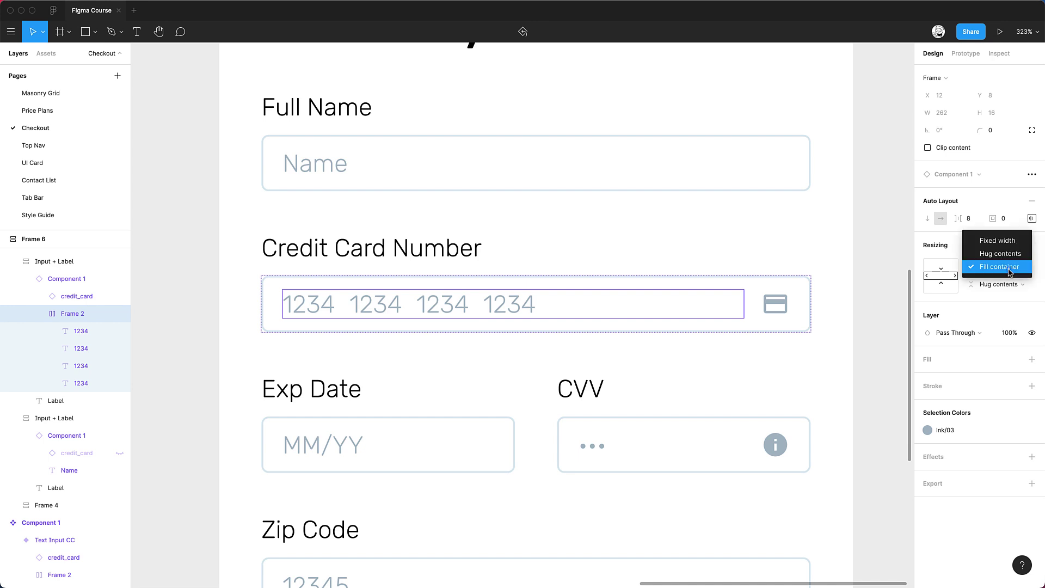
click(1006, 254)
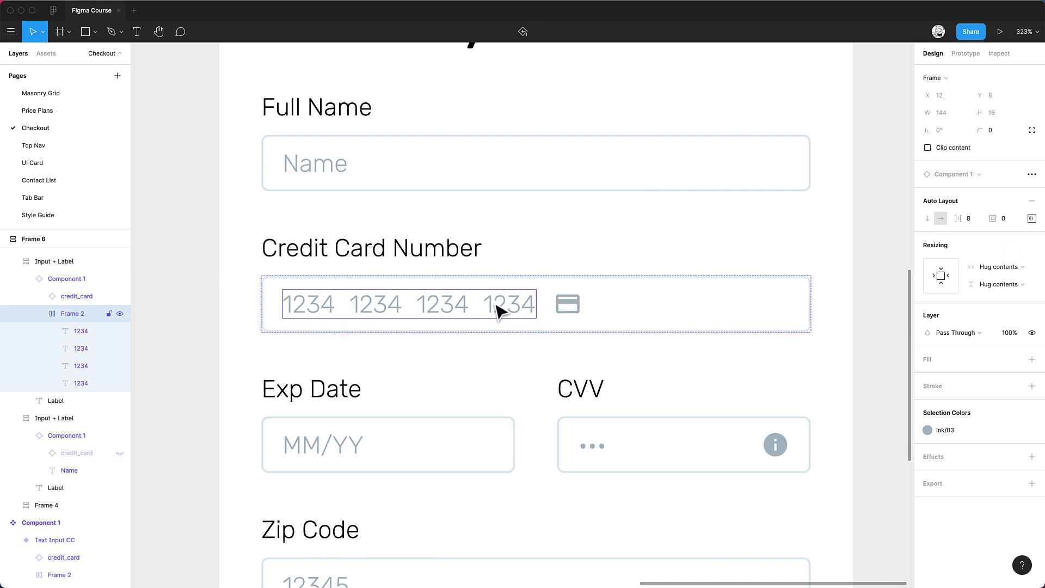
click(1005, 272)
click(1004, 284)
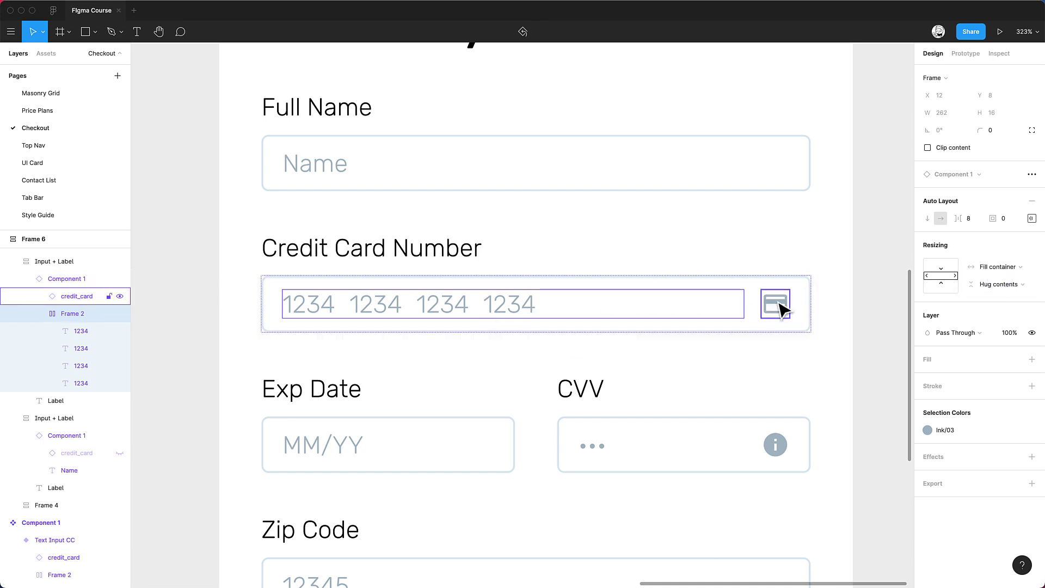
Examine the Exp Date and CVV row's auto layout settings and the Confirm Payment button section below it.
scroll(571, 381, down, 2)
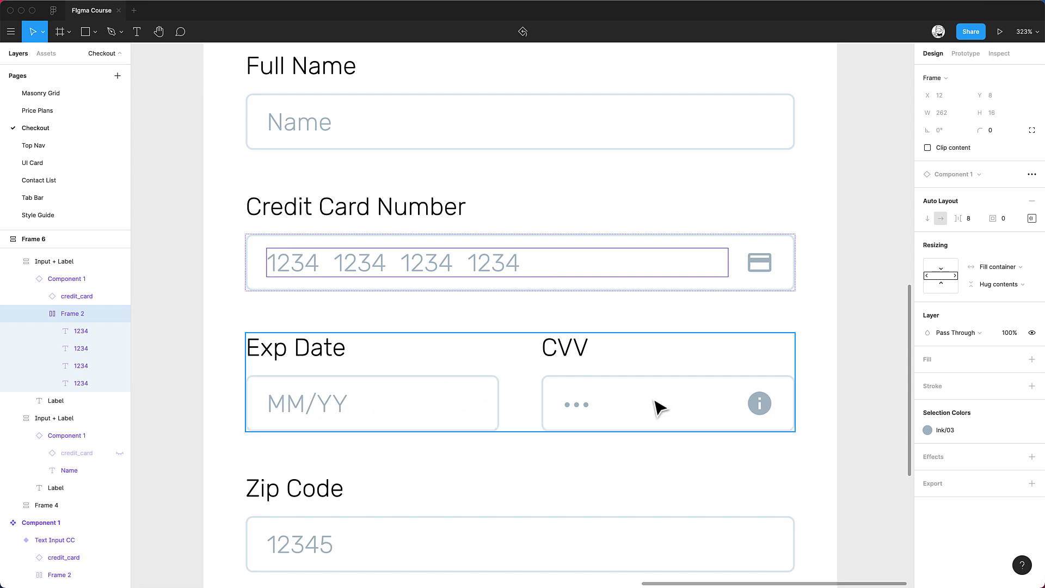
click(366, 430)
scroll(412, 328, down, 2)
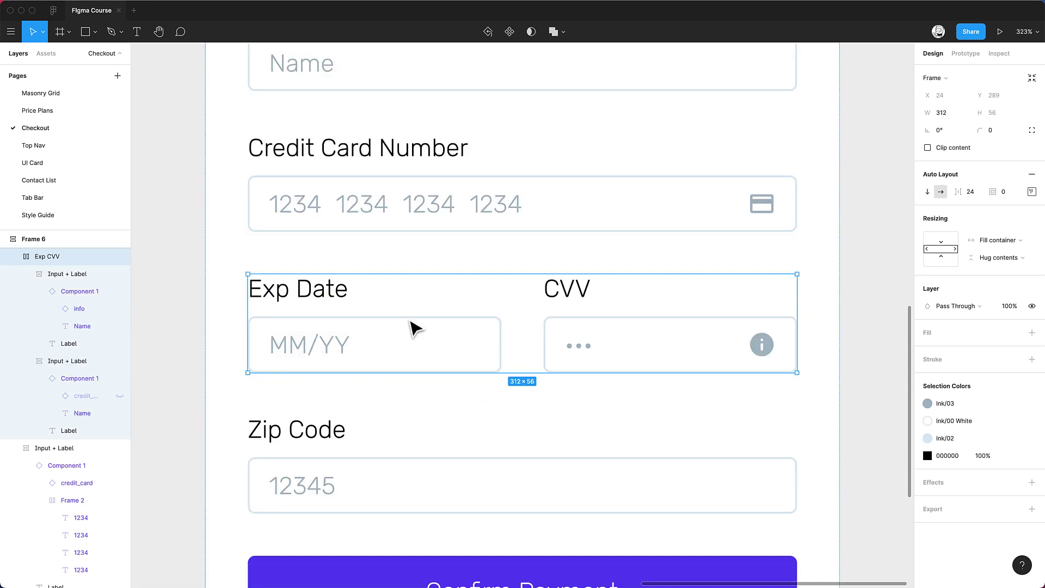
scroll(412, 327, down, 2)
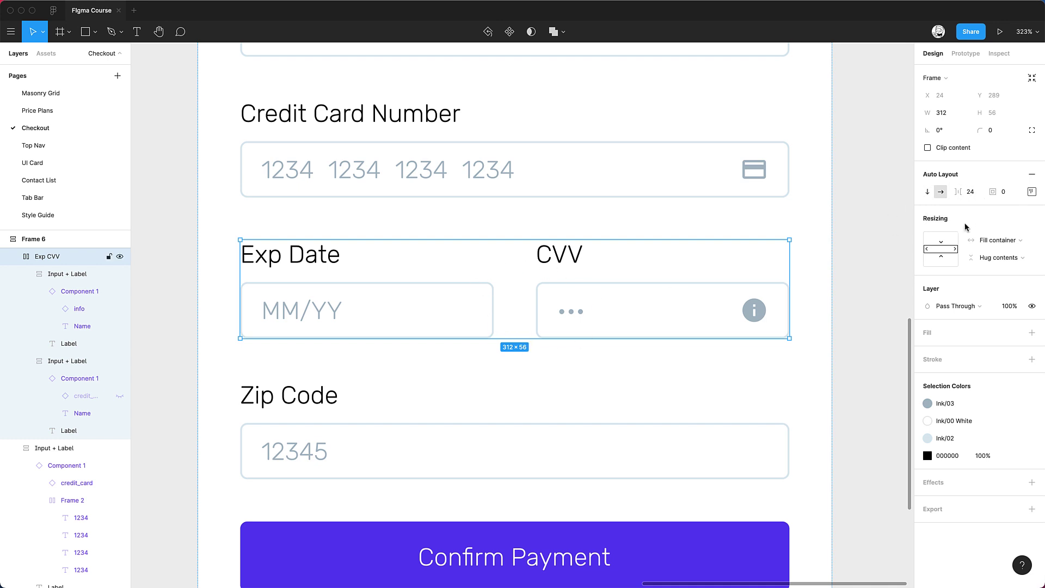
scroll(595, 292, down, 5)
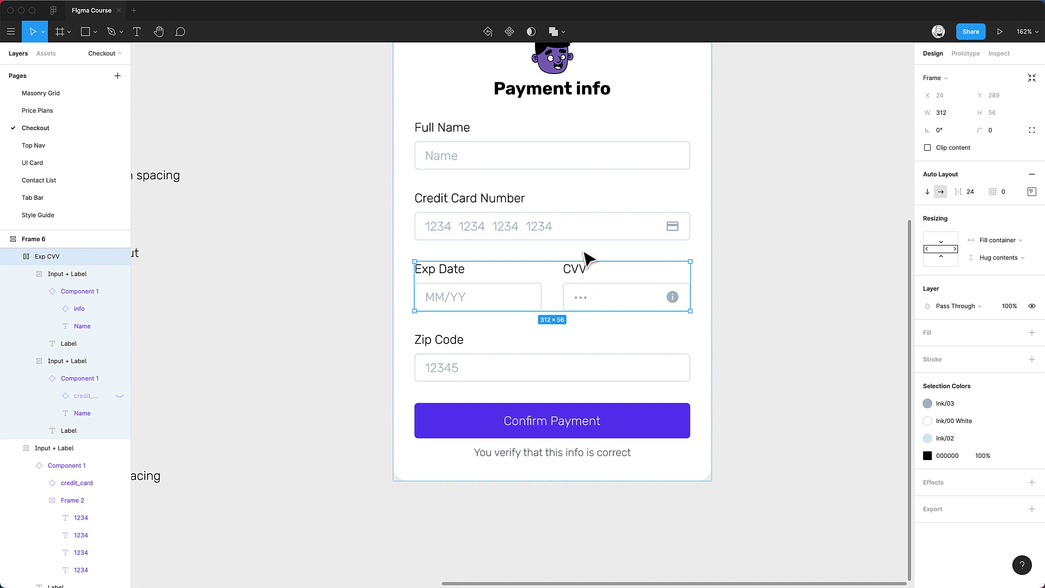
scroll(562, 362, up, 4)
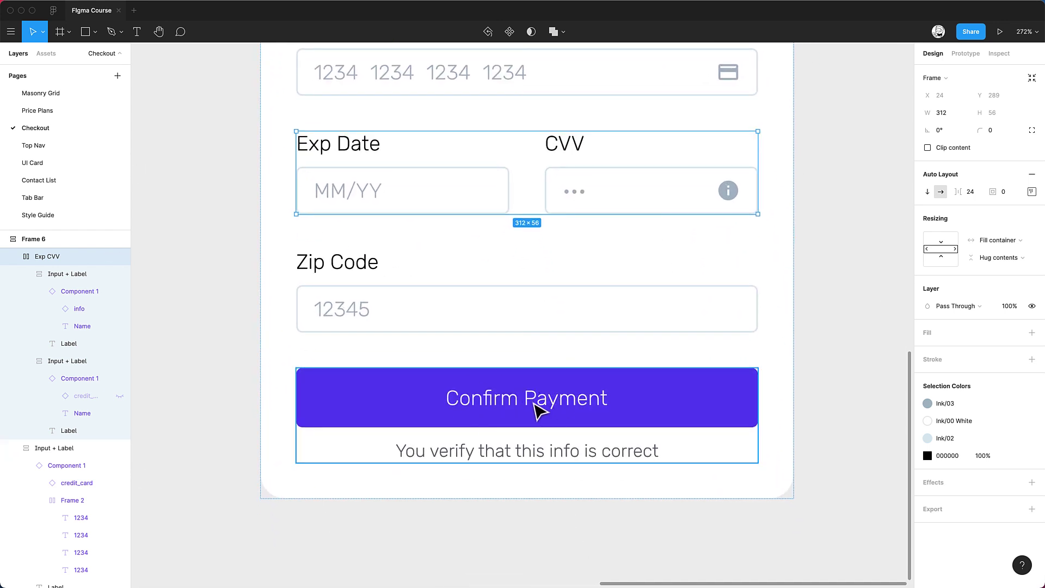
scroll(551, 396, down, 4)
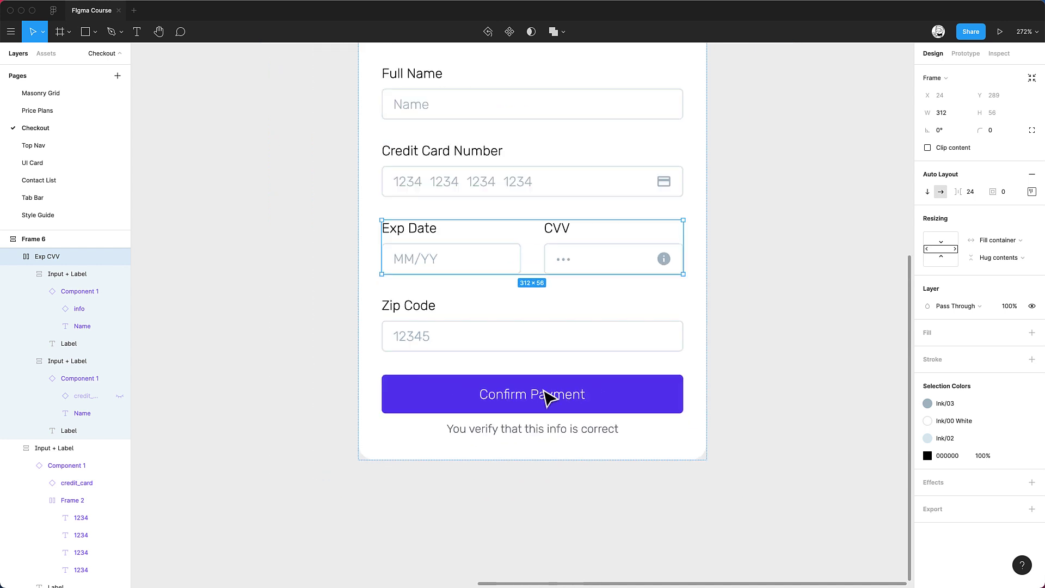
Rename the outer payment form frame as Form and deselect it.
click(392, 135)
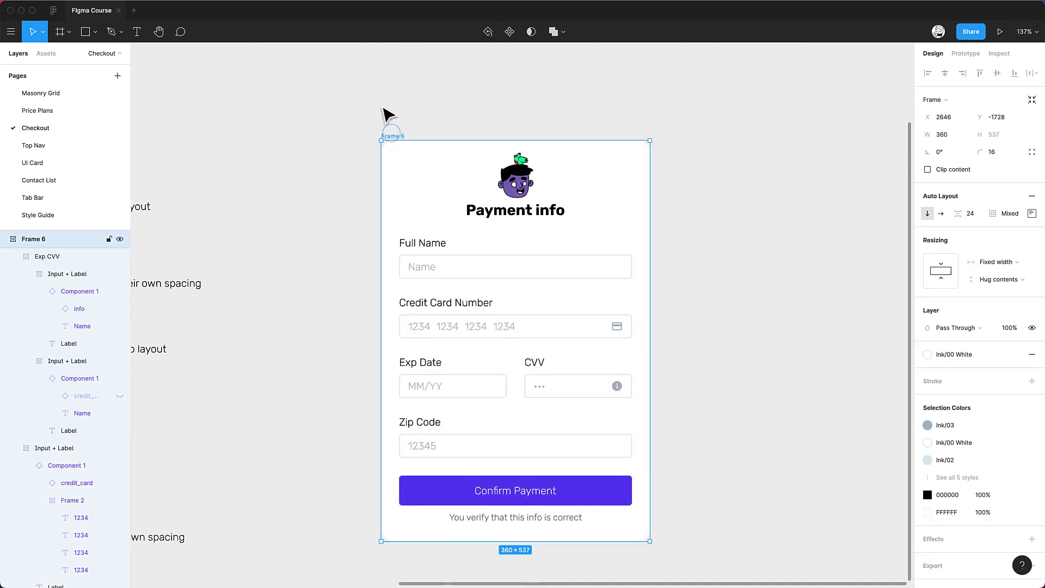
scroll(493, 257, down, 1)
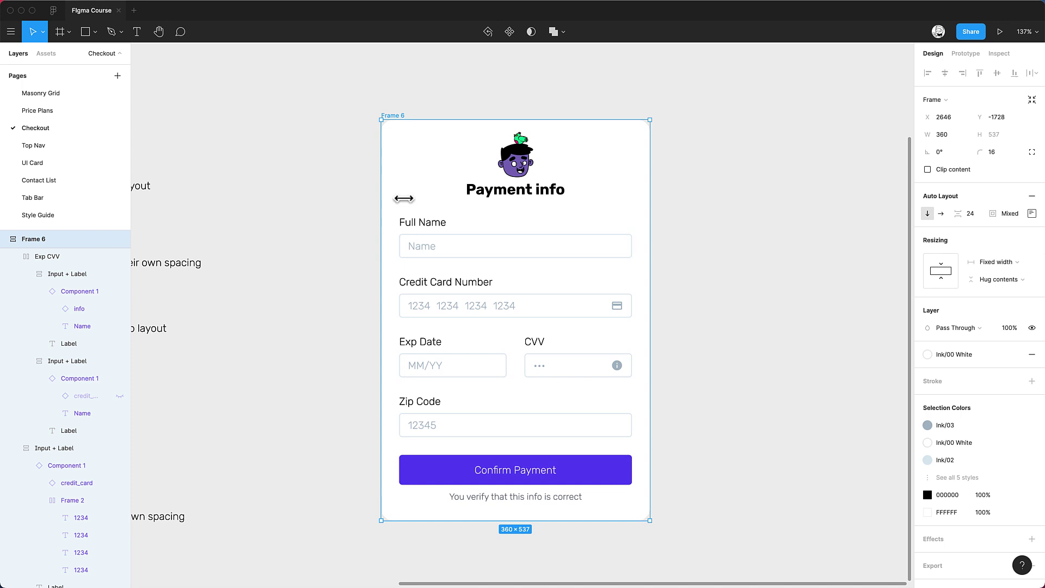
key(super+r)
text(For)
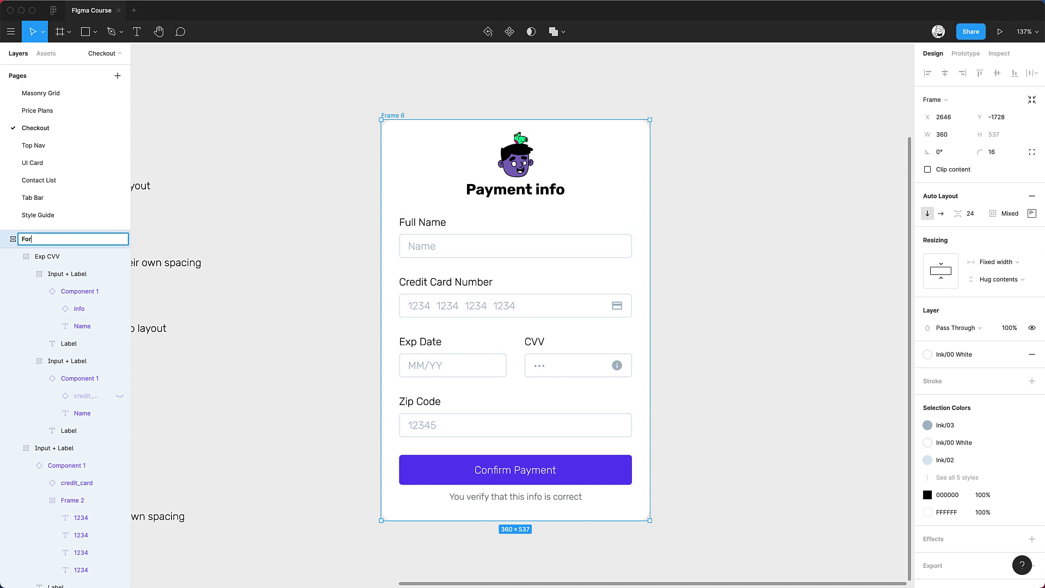
text(m)
key(Return)
click(337, 258)
scroll(324, 218, up, 1)
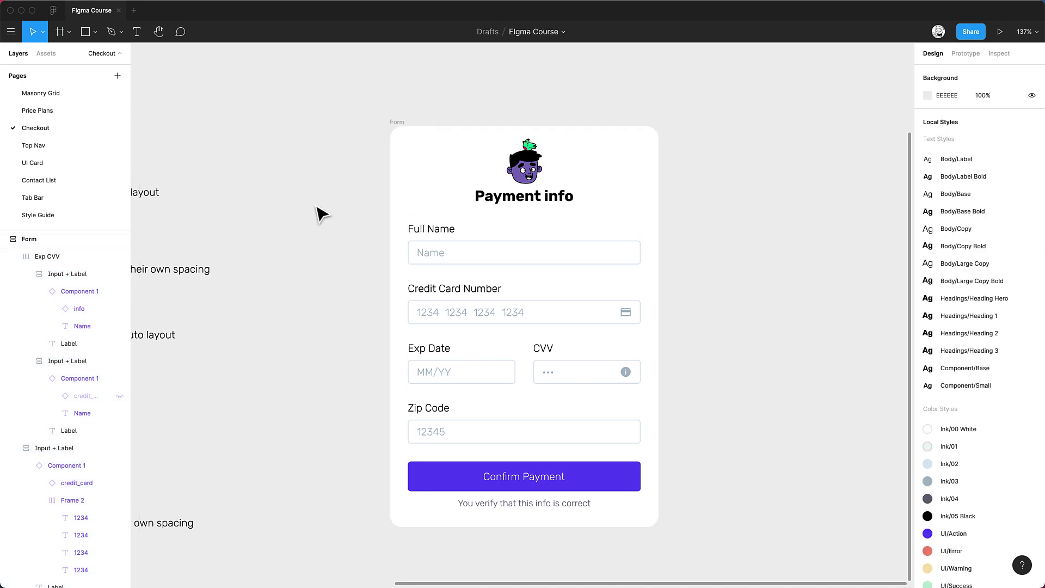